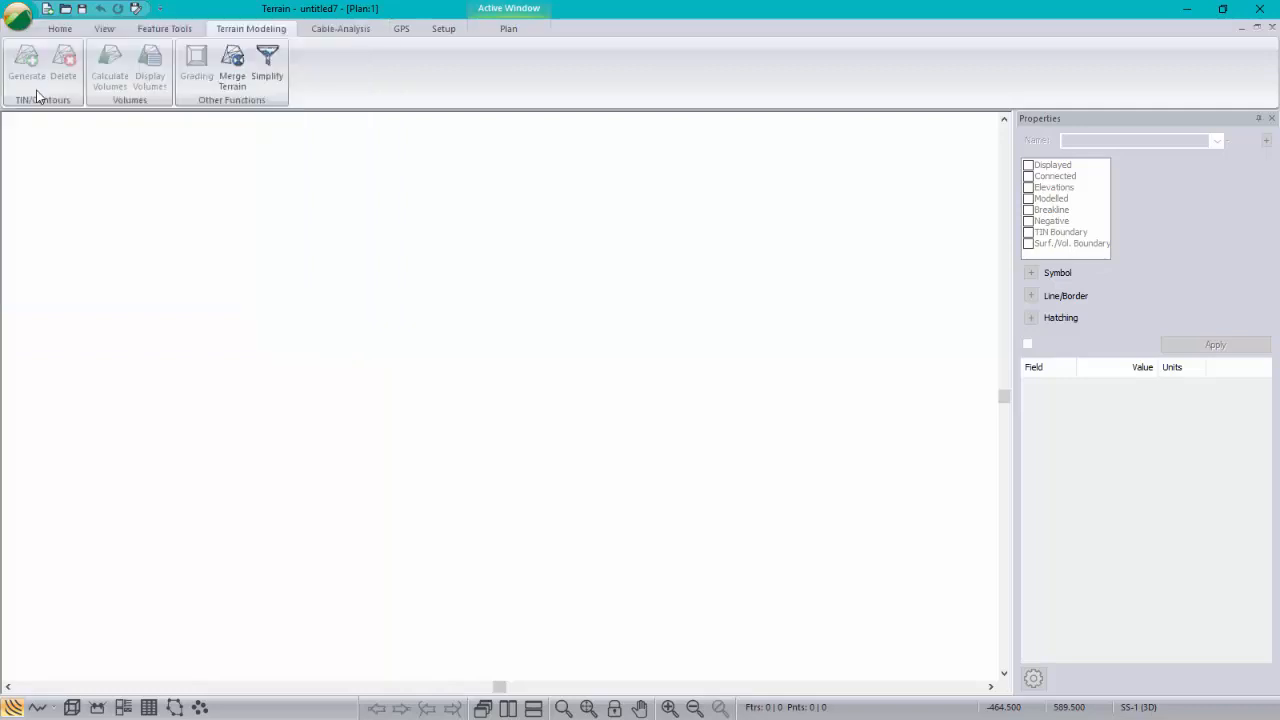
# - Open the original ground terrain file OG.terx from the PitWithRamp folder to view its surface
pyautogui.click(284, 113)
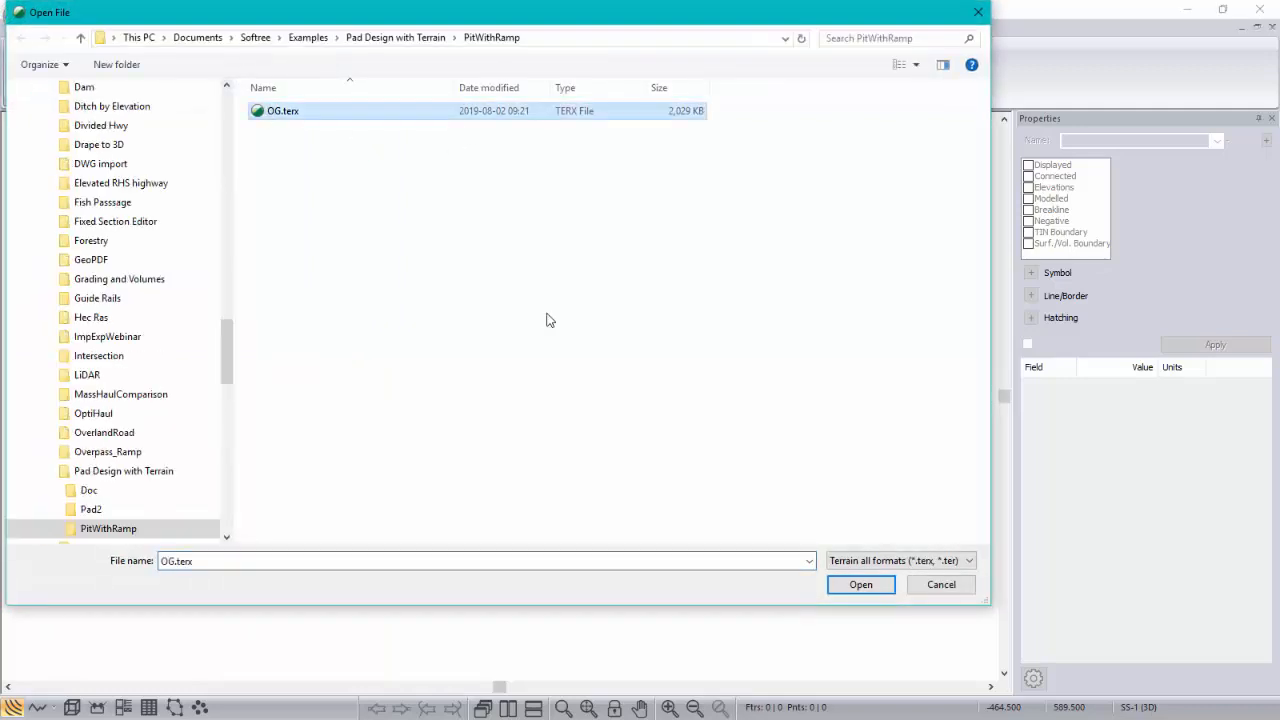
pyautogui.click(884, 588)
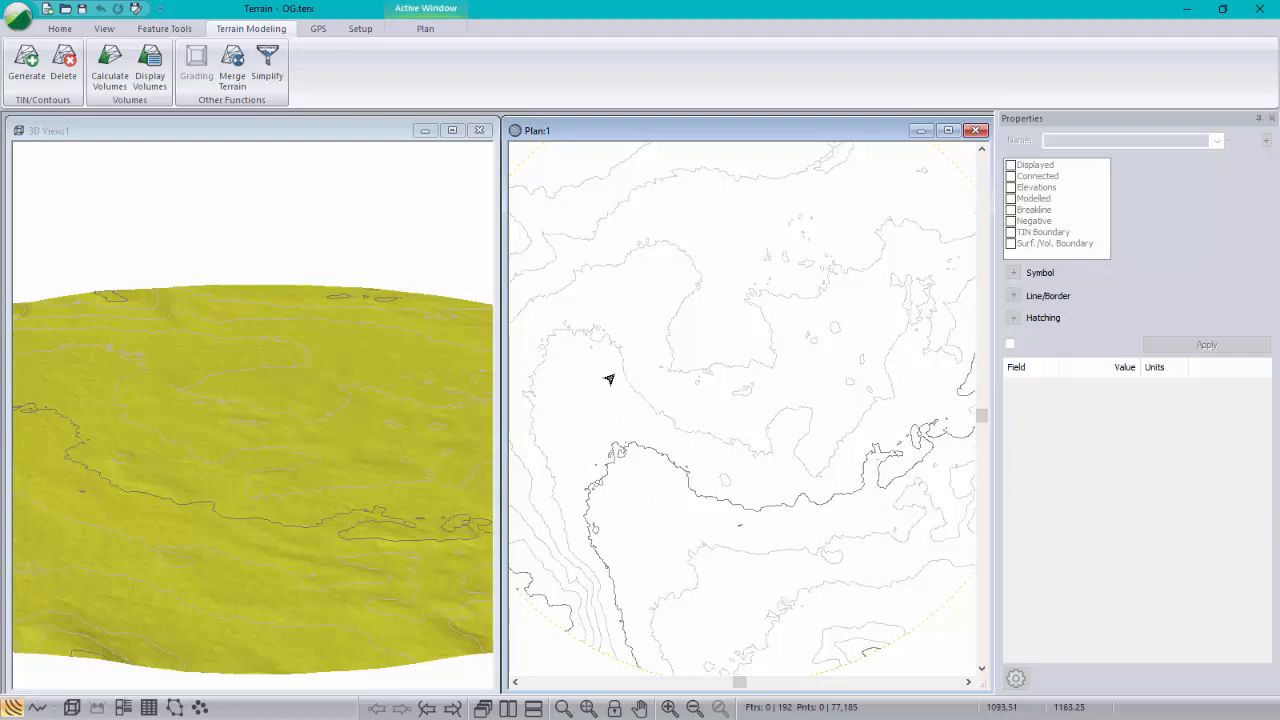
pyautogui.moveTo(735, 400)
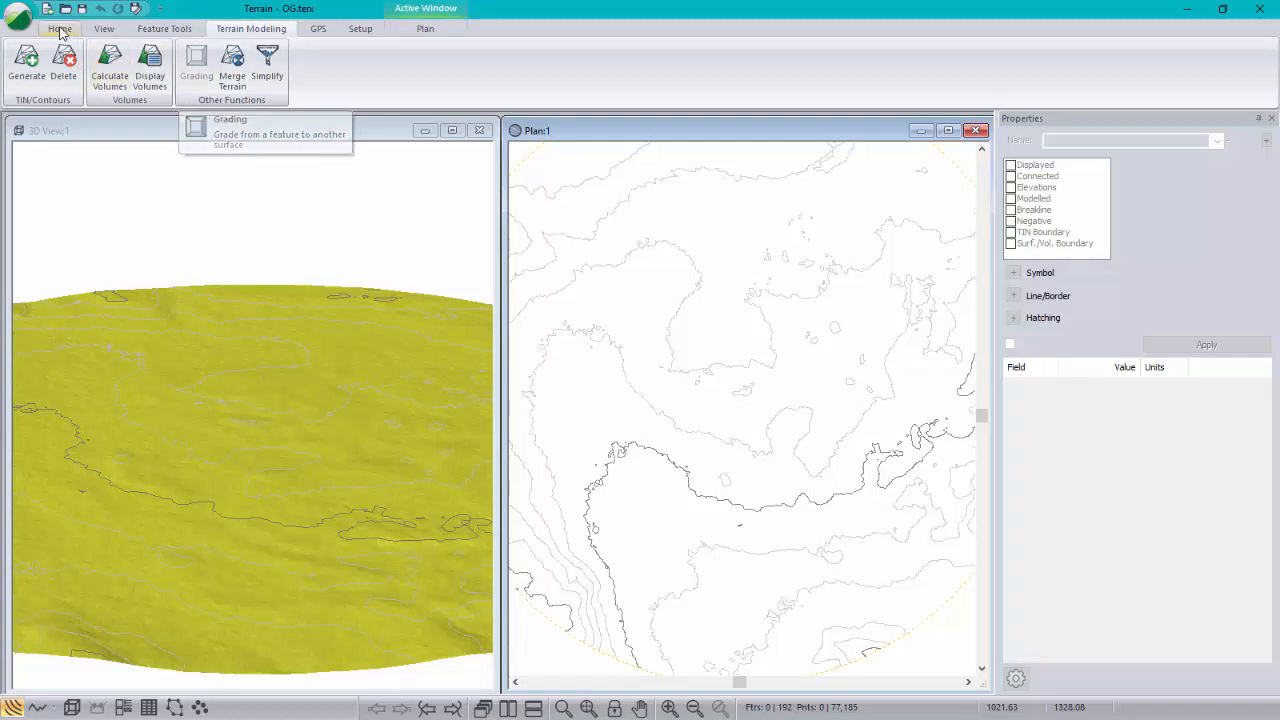
# - Create a new terrain and add OG.terx as its plan background, fitted to the full extents
pyautogui.click(18, 17)
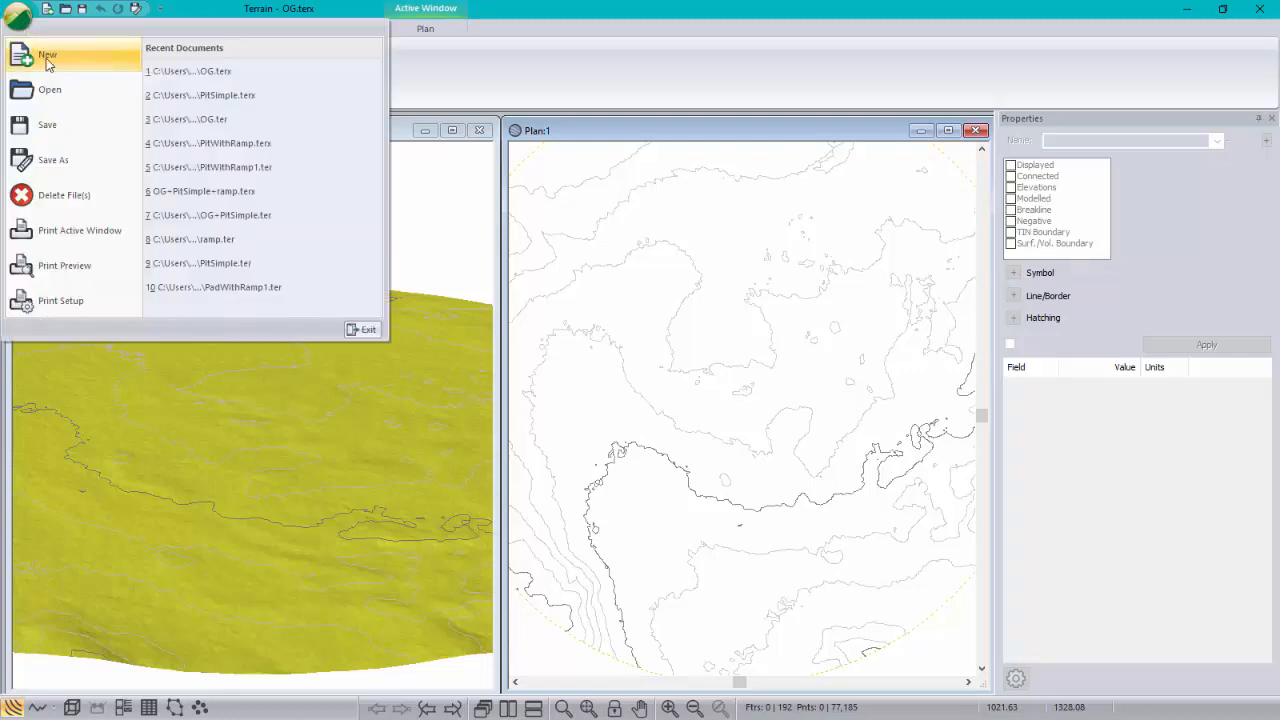
pyautogui.click(46, 58)
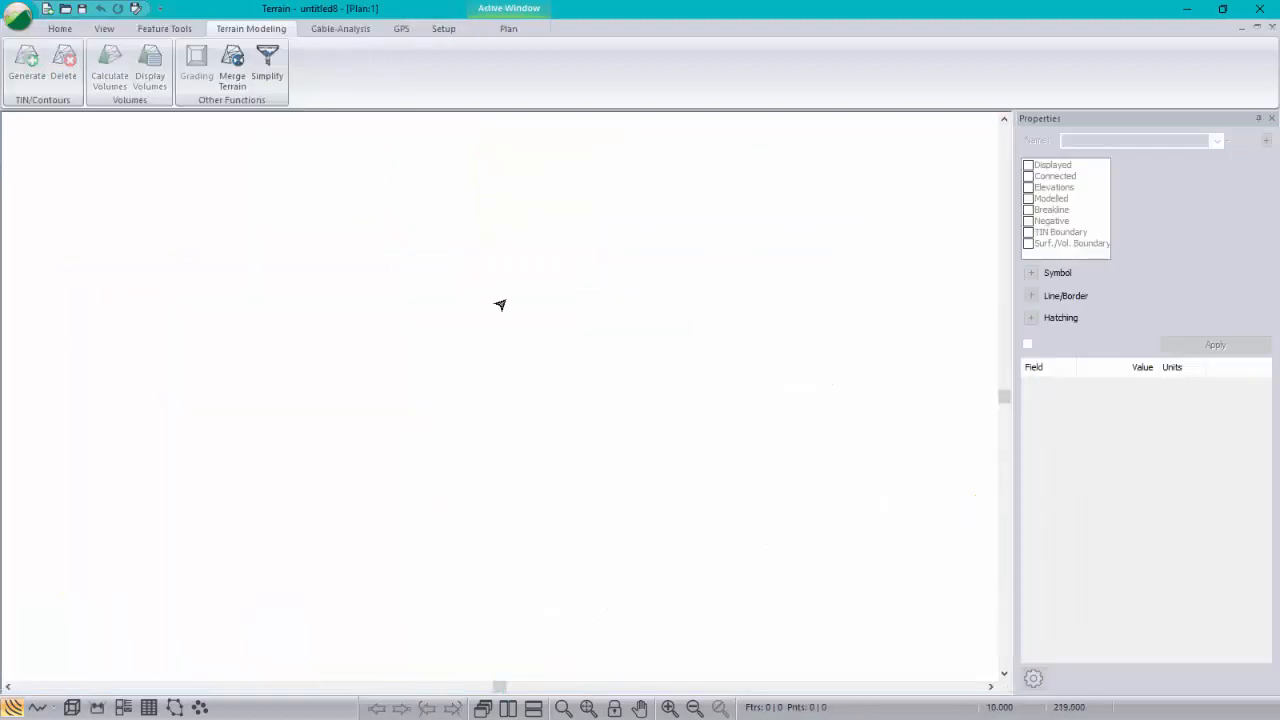
pyautogui.rightClick(510, 305)
pyautogui.click(570, 478)
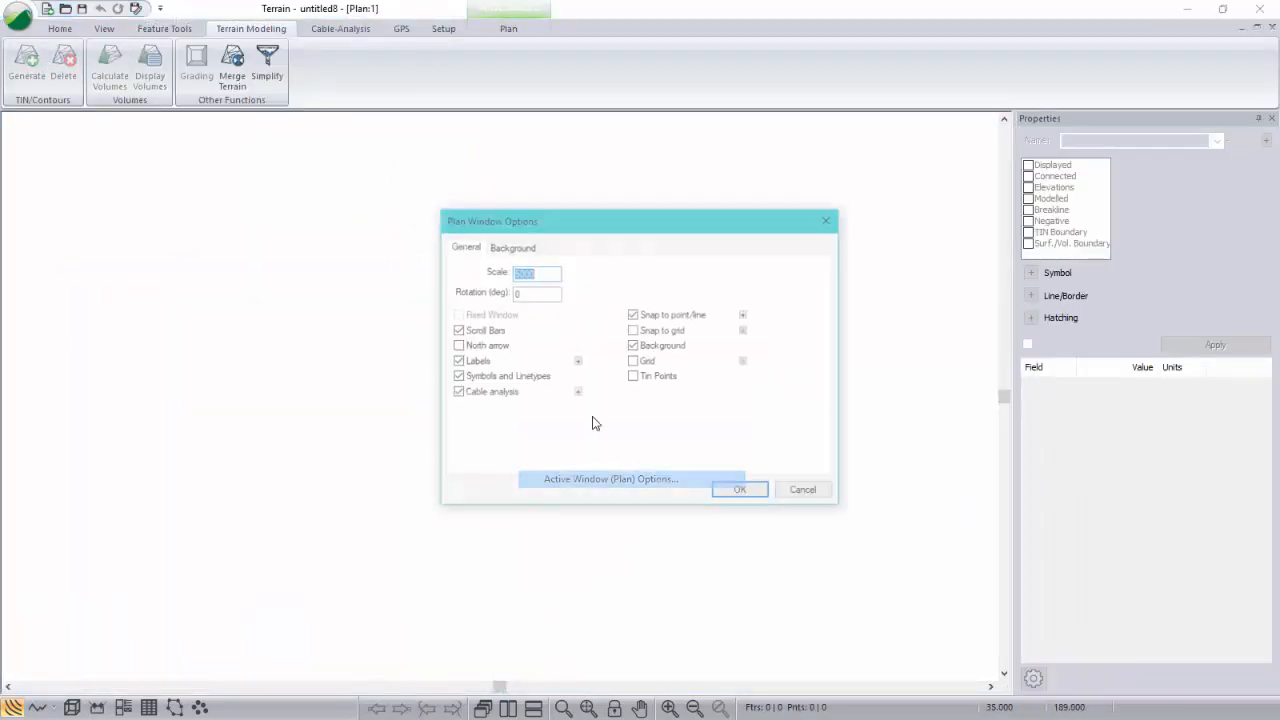
pyautogui.click(513, 247)
pyautogui.click(790, 267)
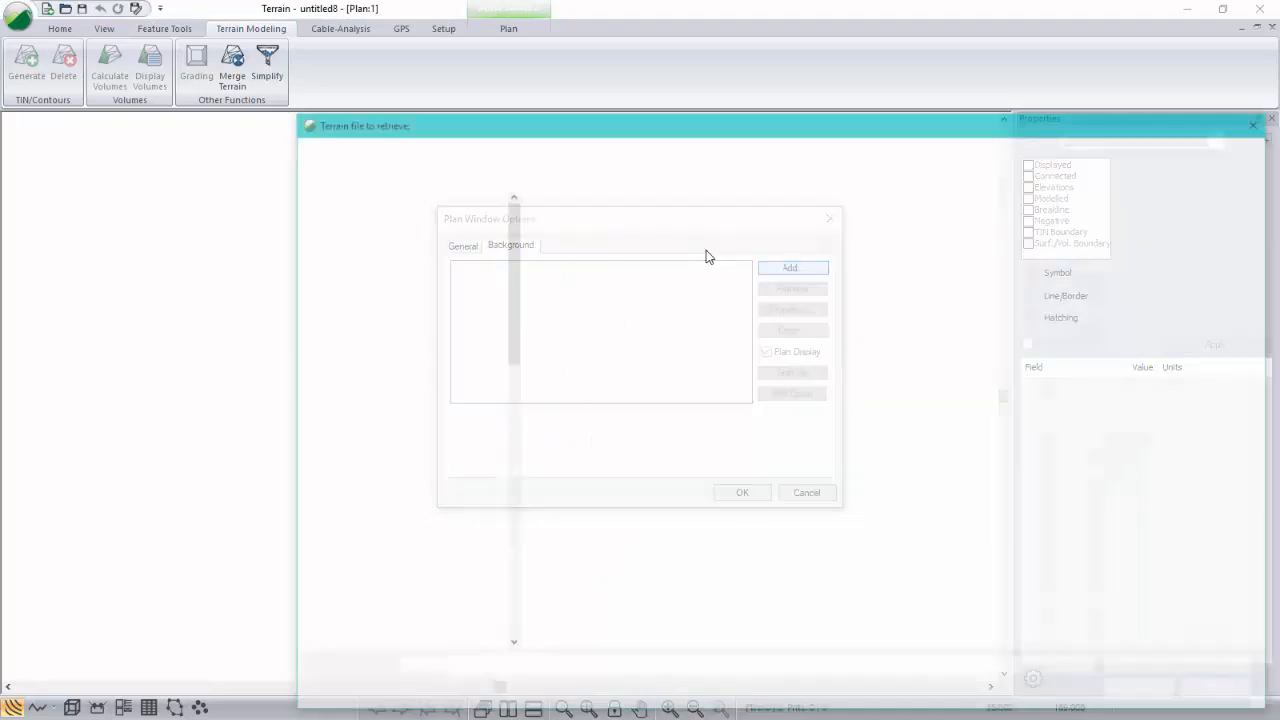
pyautogui.click(586, 226)
pyautogui.click(1143, 691)
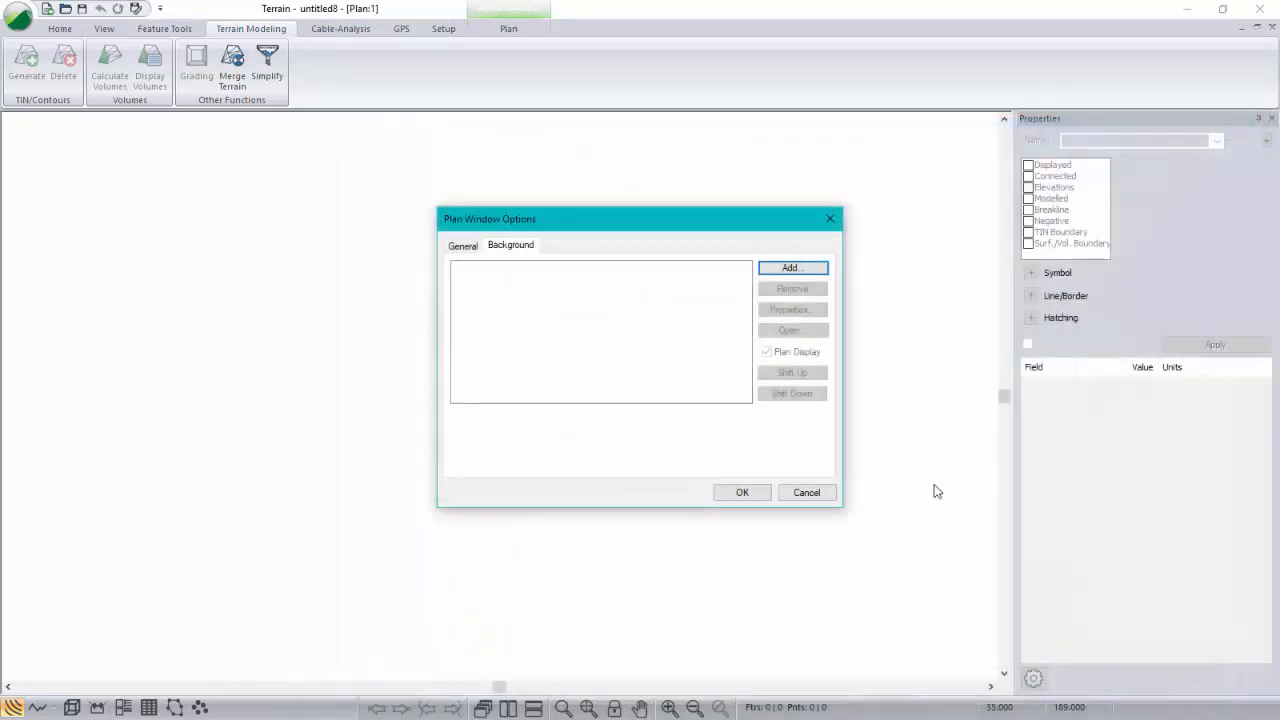
pyautogui.click(741, 492)
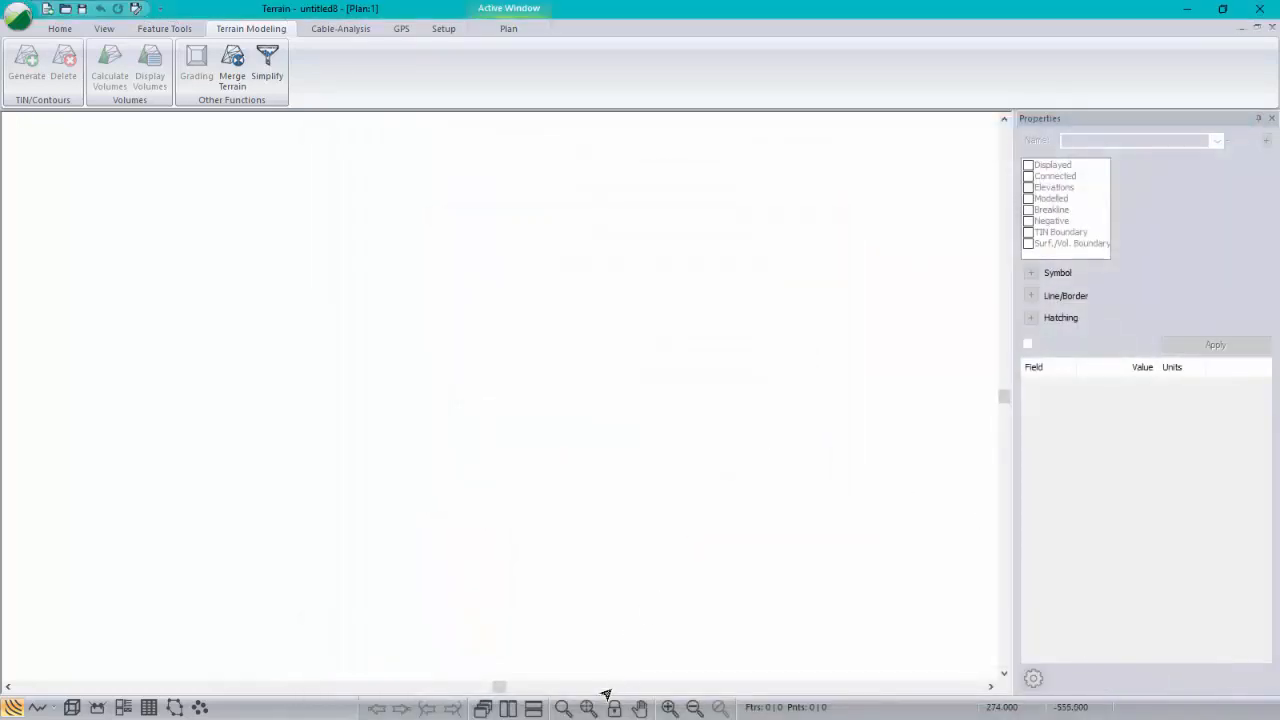
pyautogui.click(589, 708)
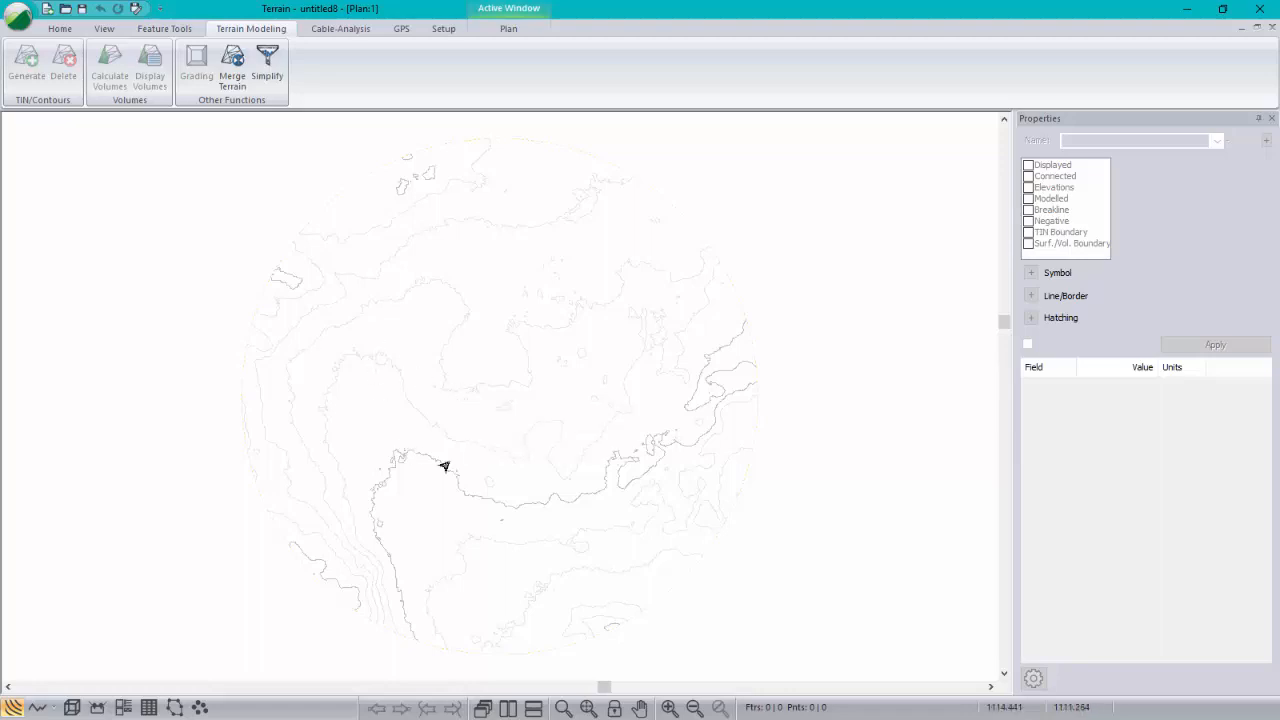
# - Create a 3D TIN feature named PitBottom at default elevation 715, drawn as a diagonal line about 213 m long near the terrain's centre
pyautogui.click(60, 28)
pyautogui.click(82, 76)
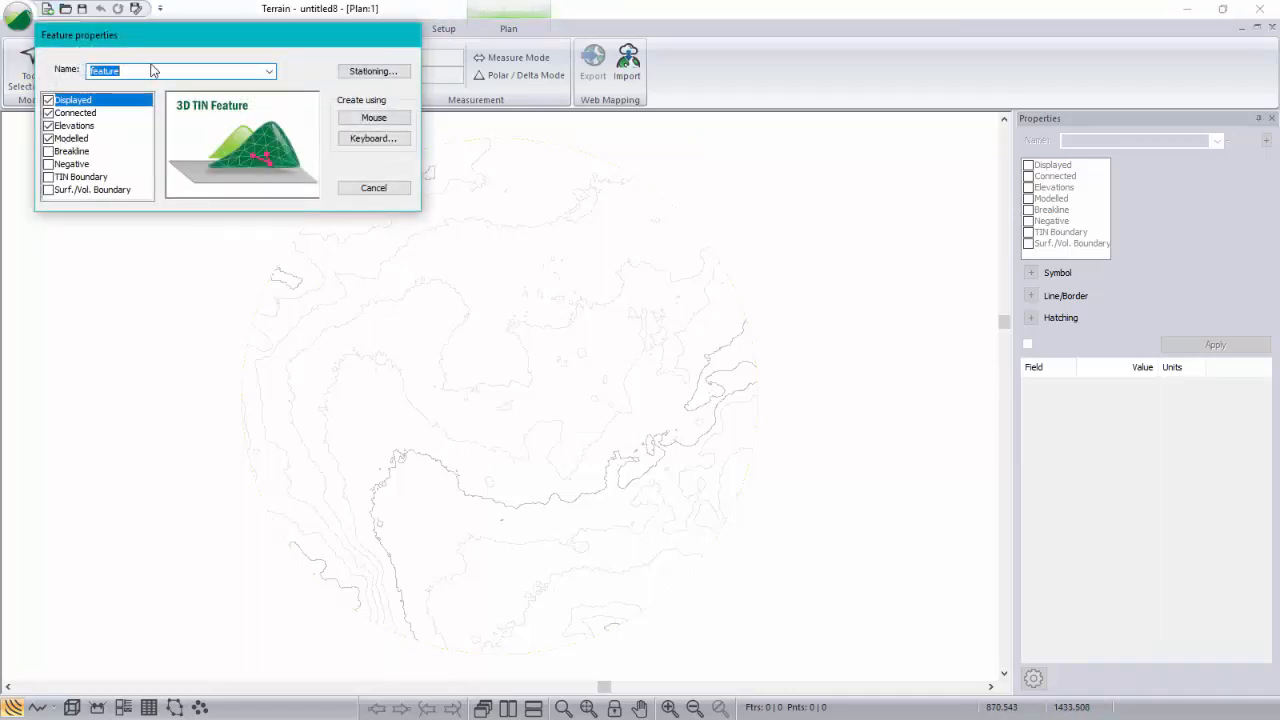
pyautogui.write('PitBottom')
pyautogui.click(374, 118)
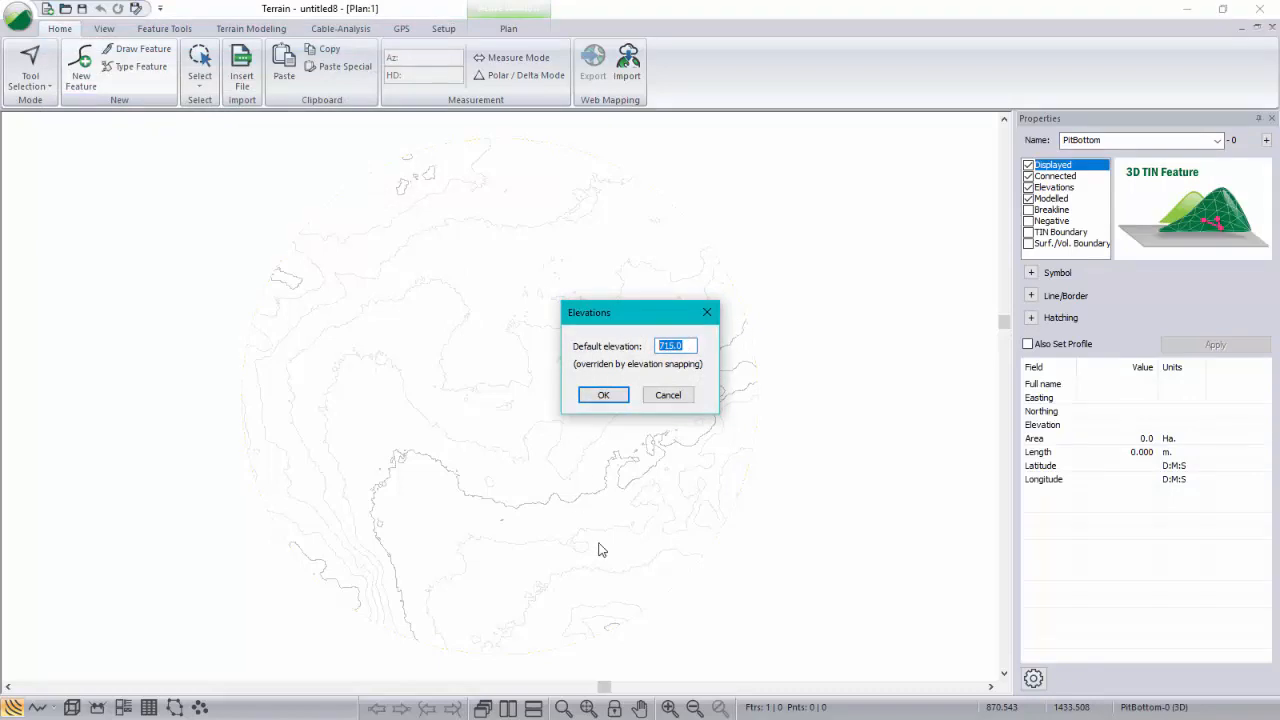
pyautogui.write('7156')
pyautogui.click(603, 394)
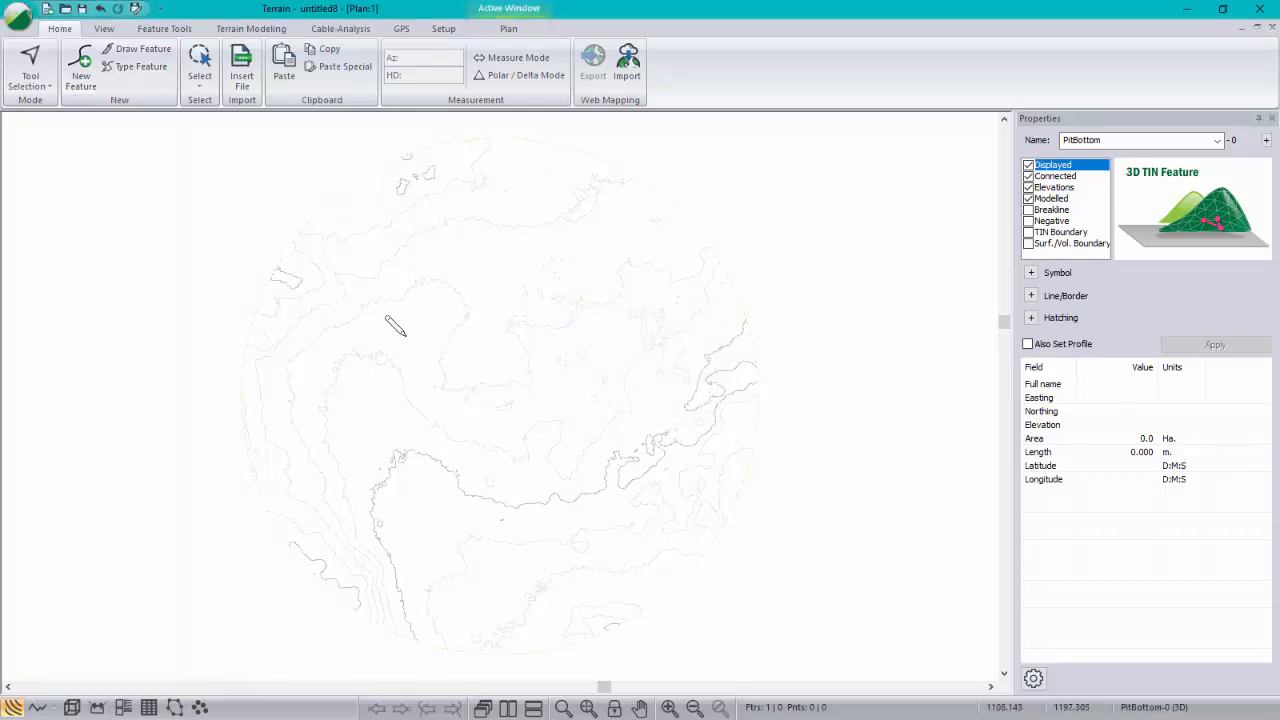
pyautogui.click(364, 300)
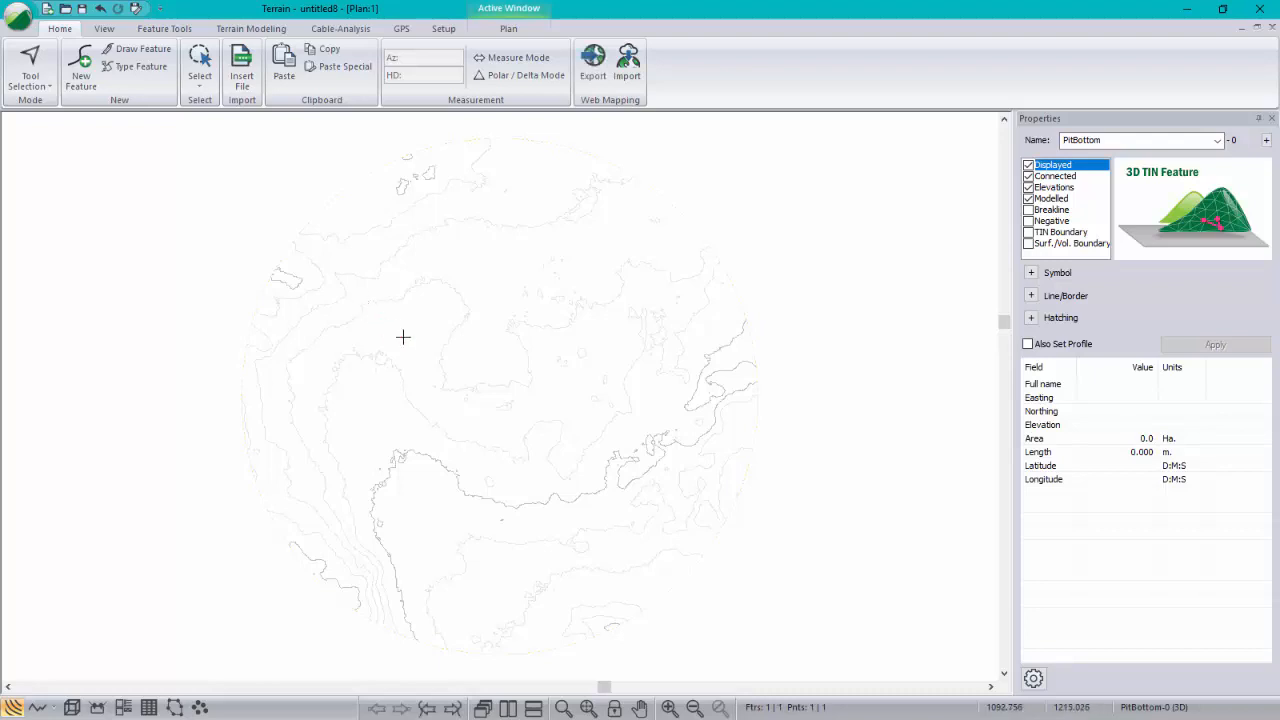
pyautogui.click(597, 422)
# - Convert the PitBottom line into a rectangle using Diagonal to Rectangle, and step through its corner points
pyautogui.click(182, 32)
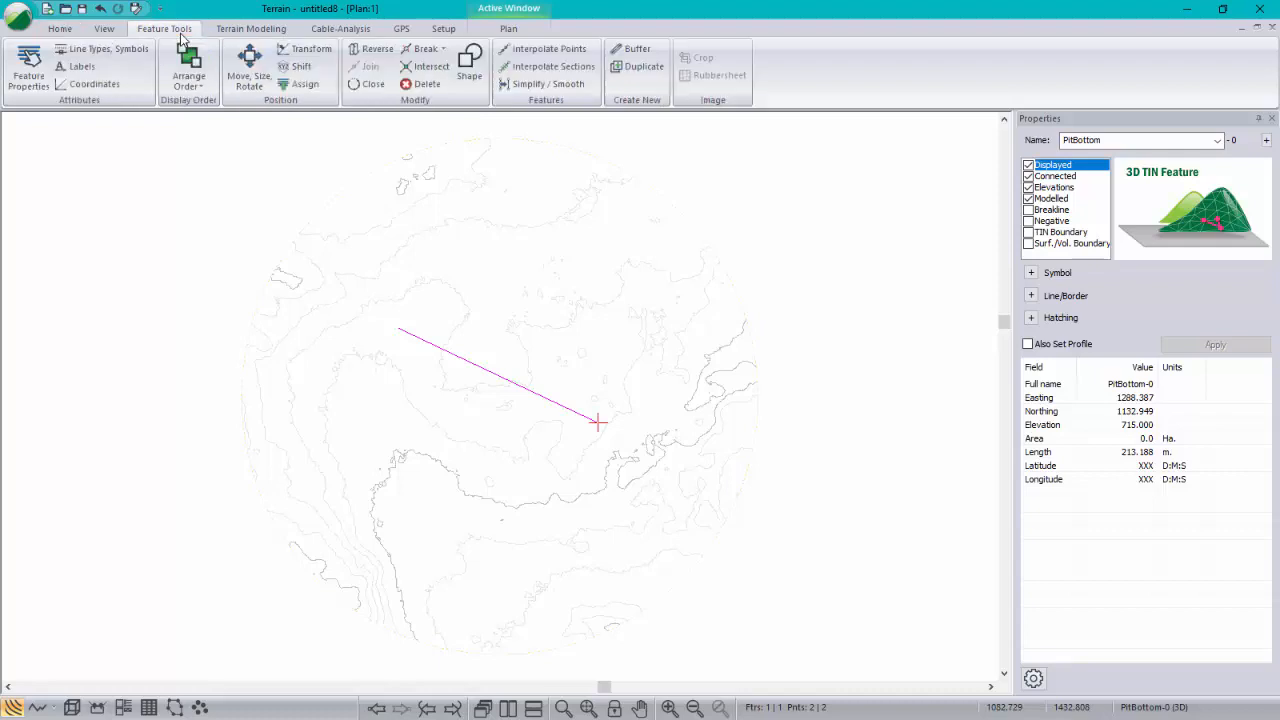
pyautogui.click(469, 62)
pyautogui.click(563, 333)
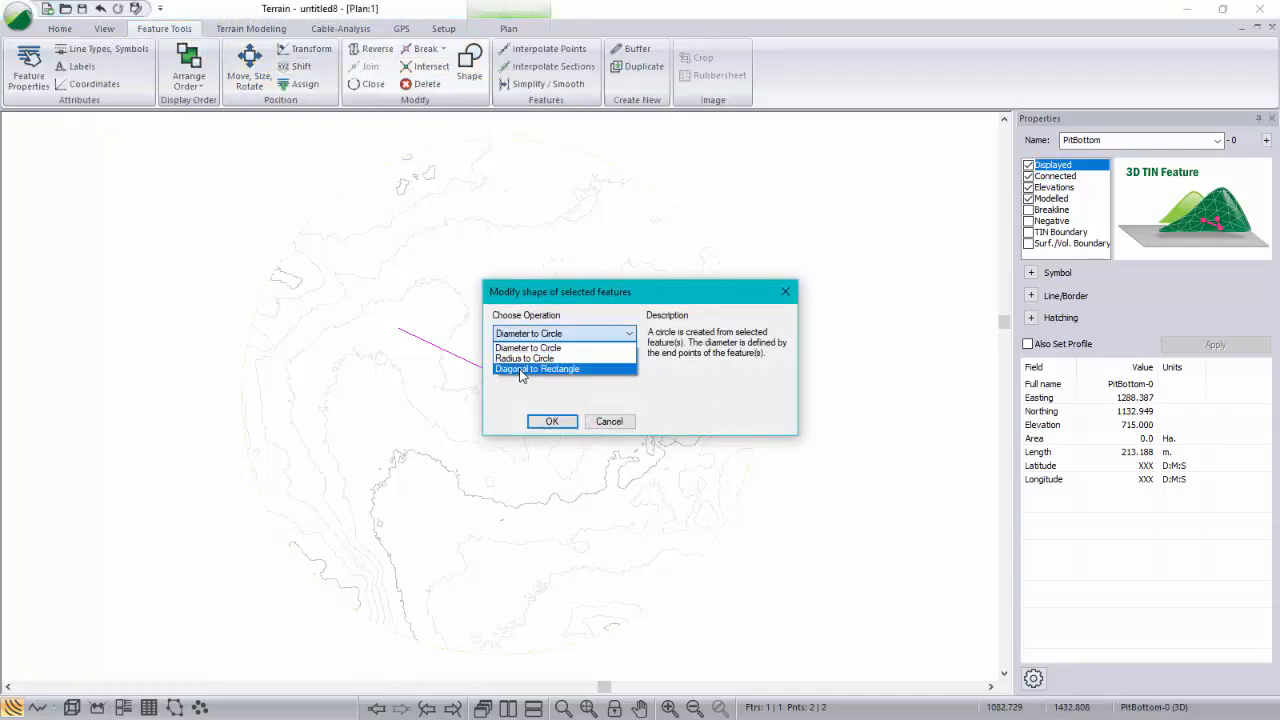
pyautogui.click(530, 382)
pyautogui.click(553, 421)
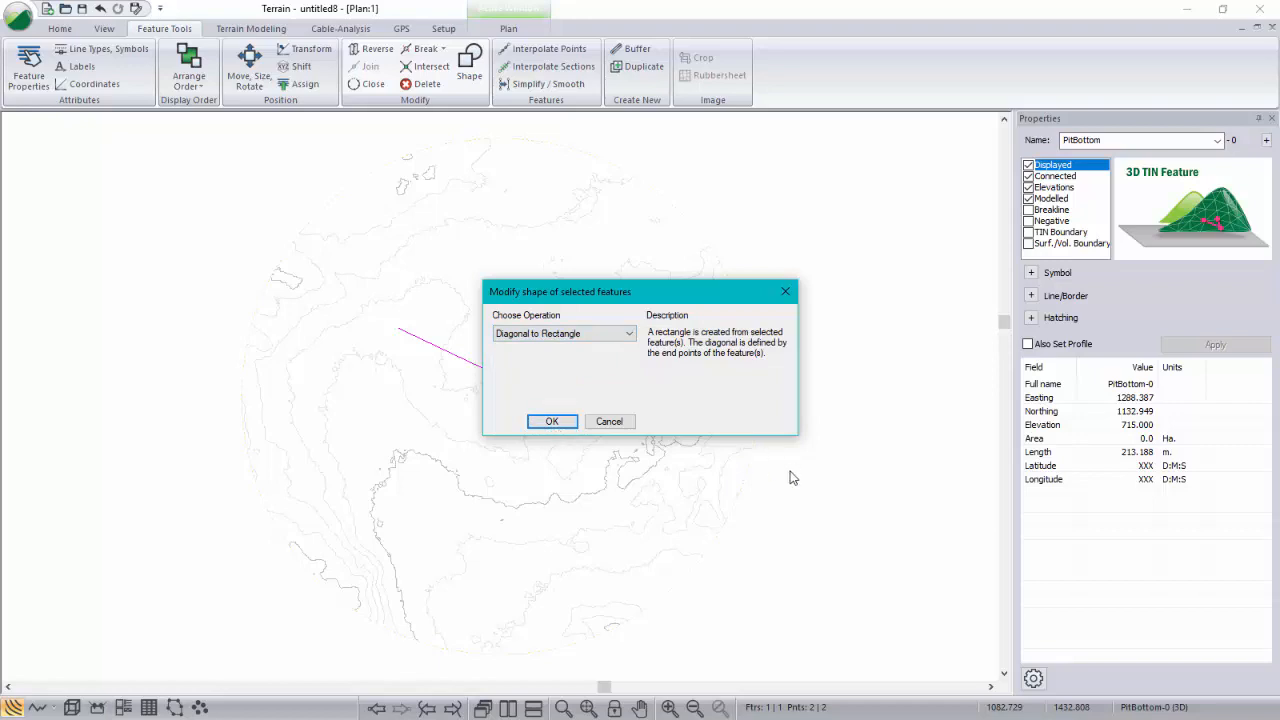
pyautogui.click(553, 423)
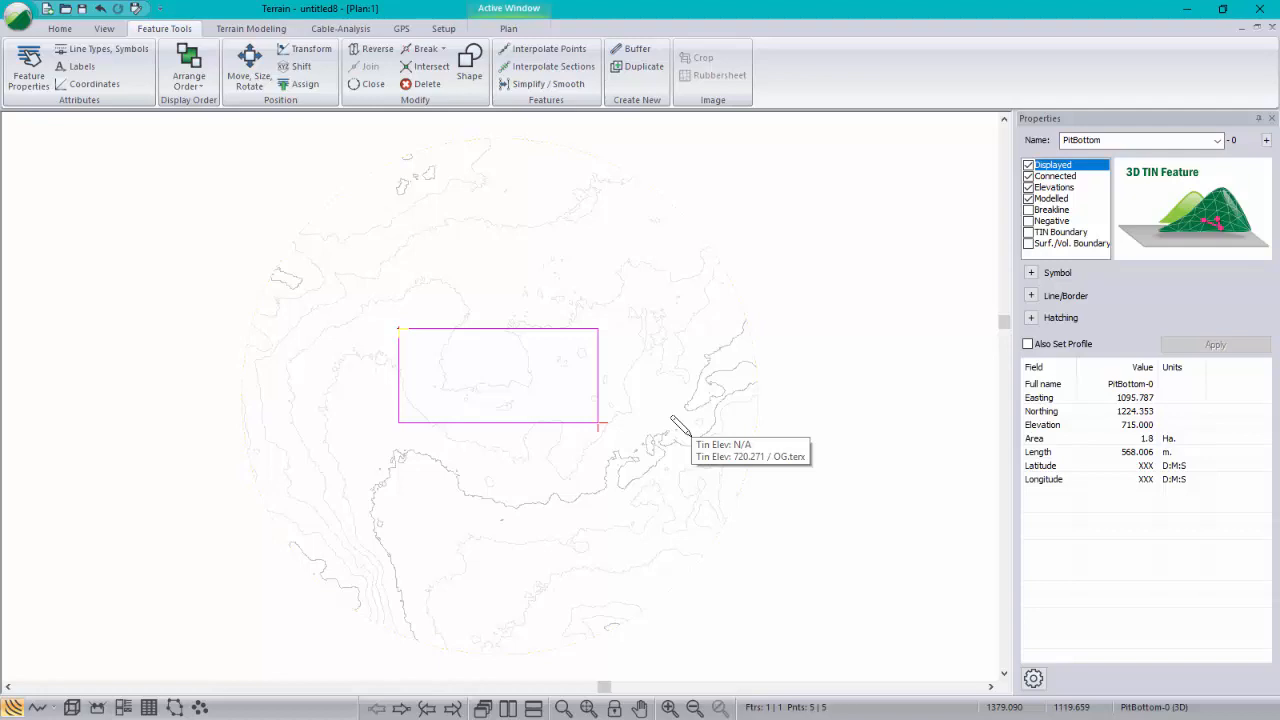
pyautogui.press('Right')
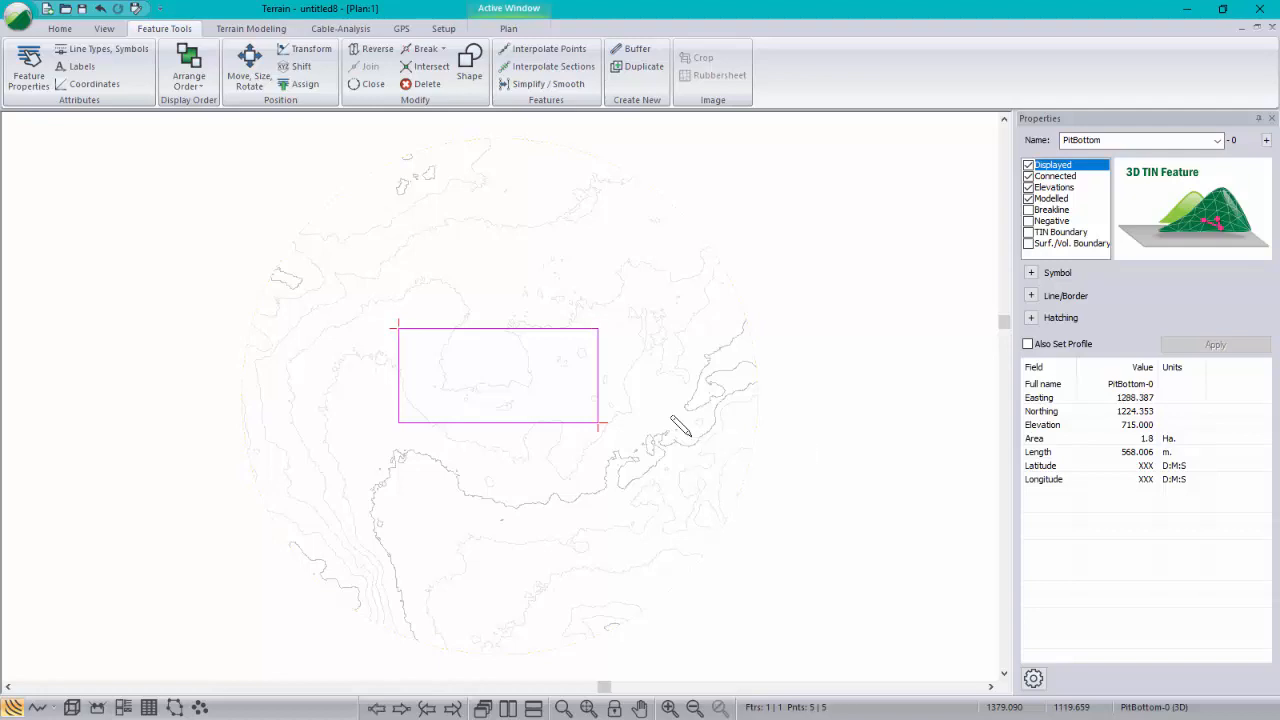
pyautogui.press('Right')
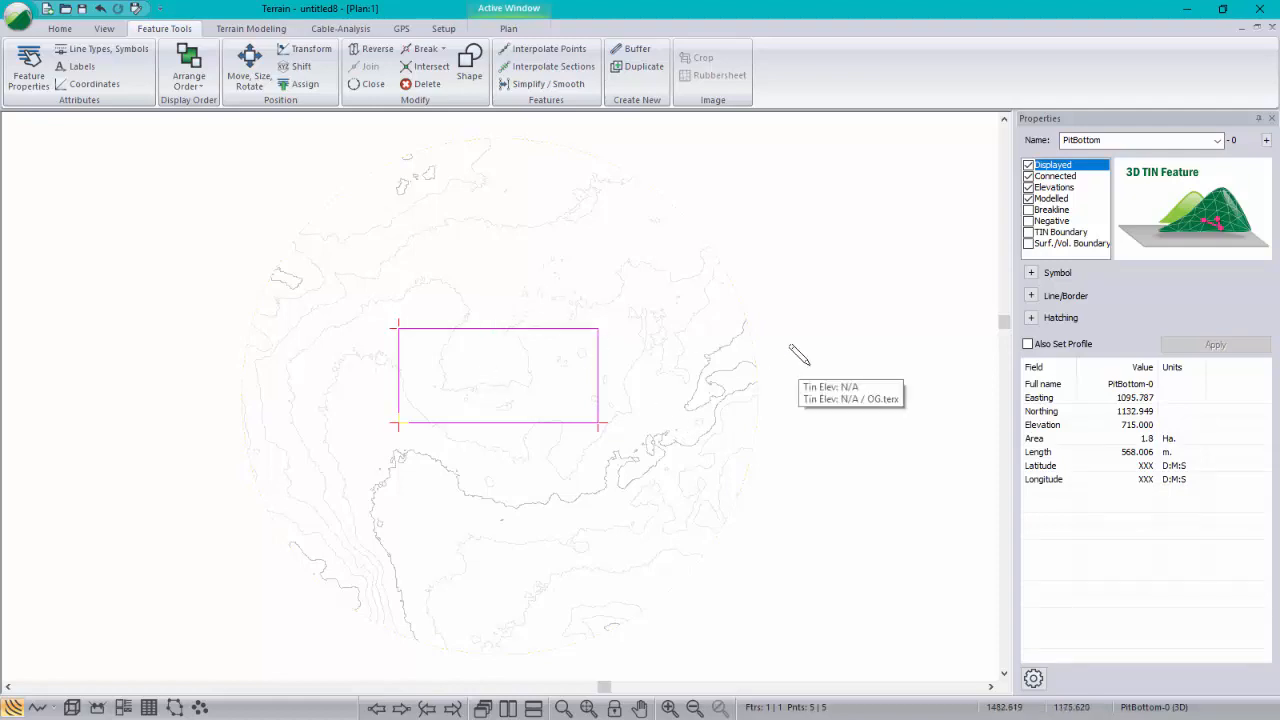
# - Set up Grading of the pit bottom to target surface OG.terx, with slope lines interpolated at a spacing of 2
pyautogui.click(251, 28)
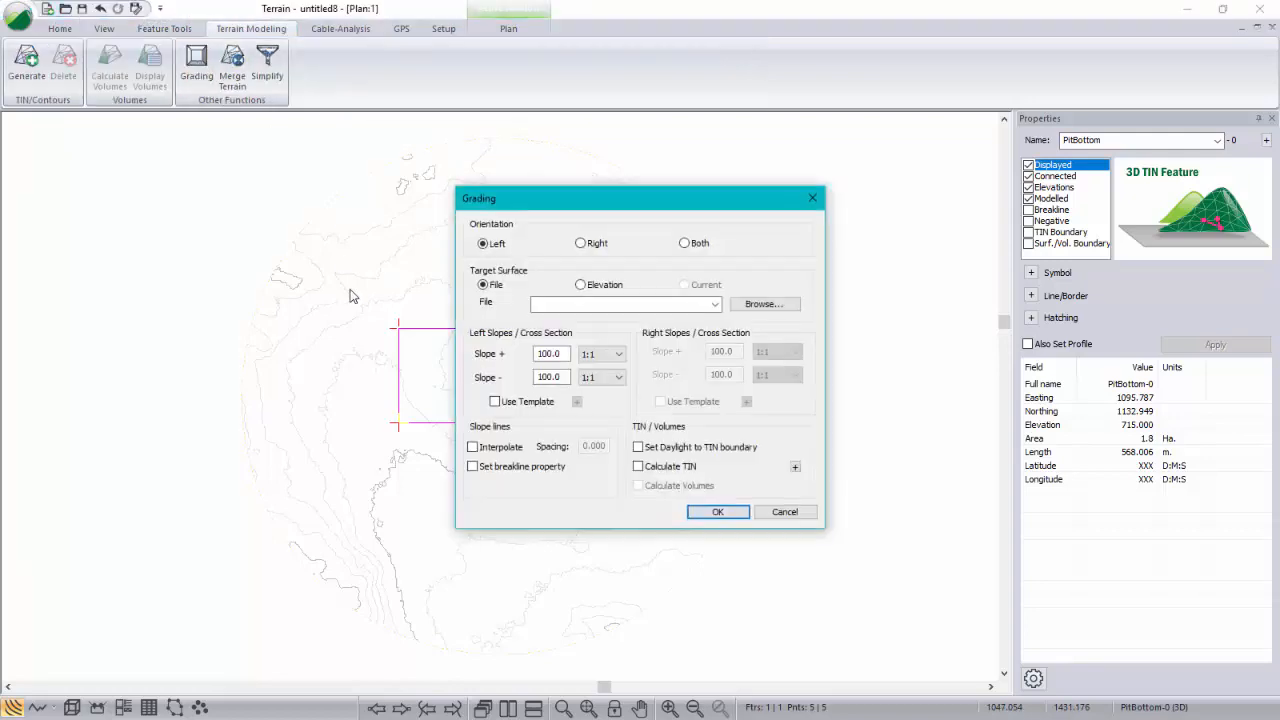
pyautogui.click(715, 305)
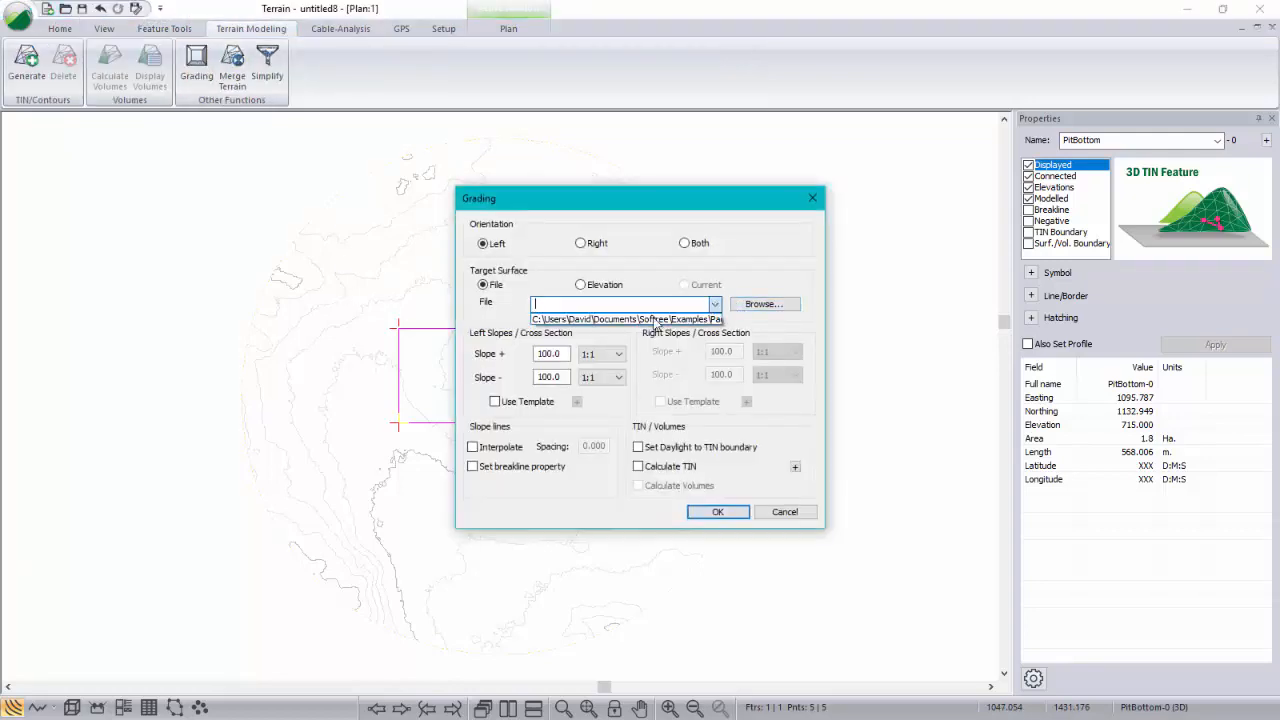
pyautogui.click(655, 319)
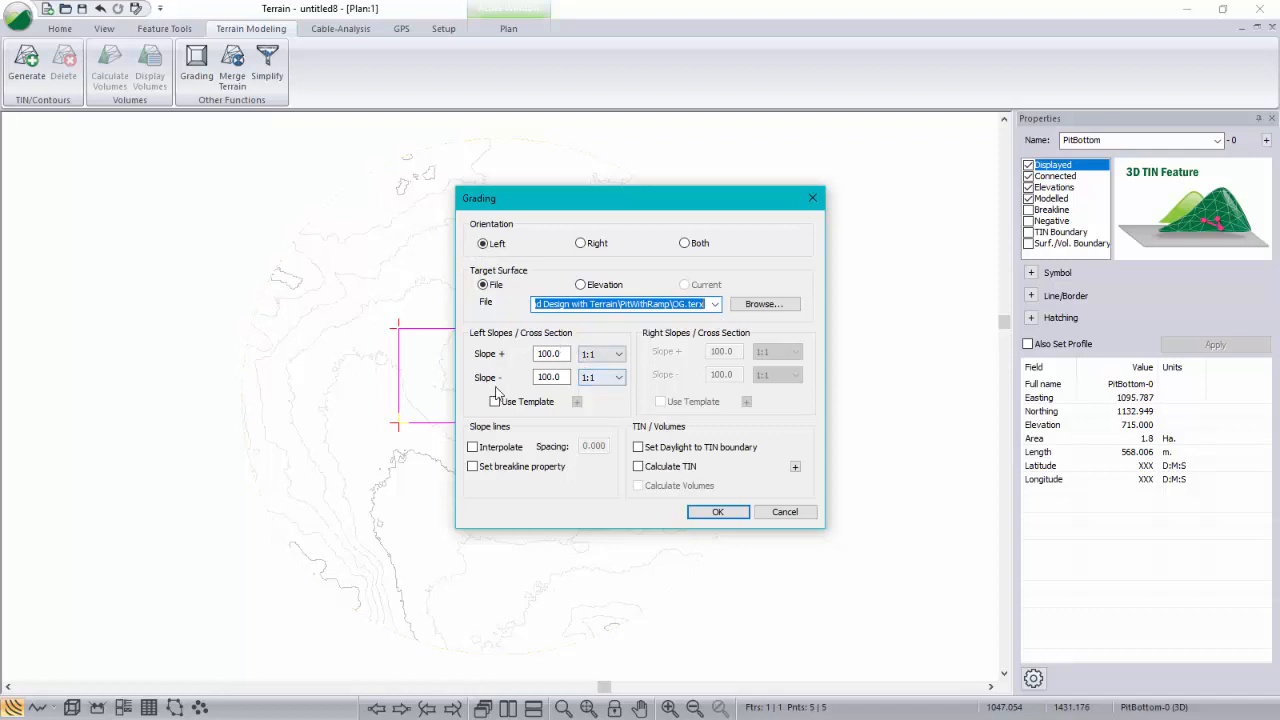
pyautogui.click(473, 447)
pyautogui.doubleClick(598, 446)
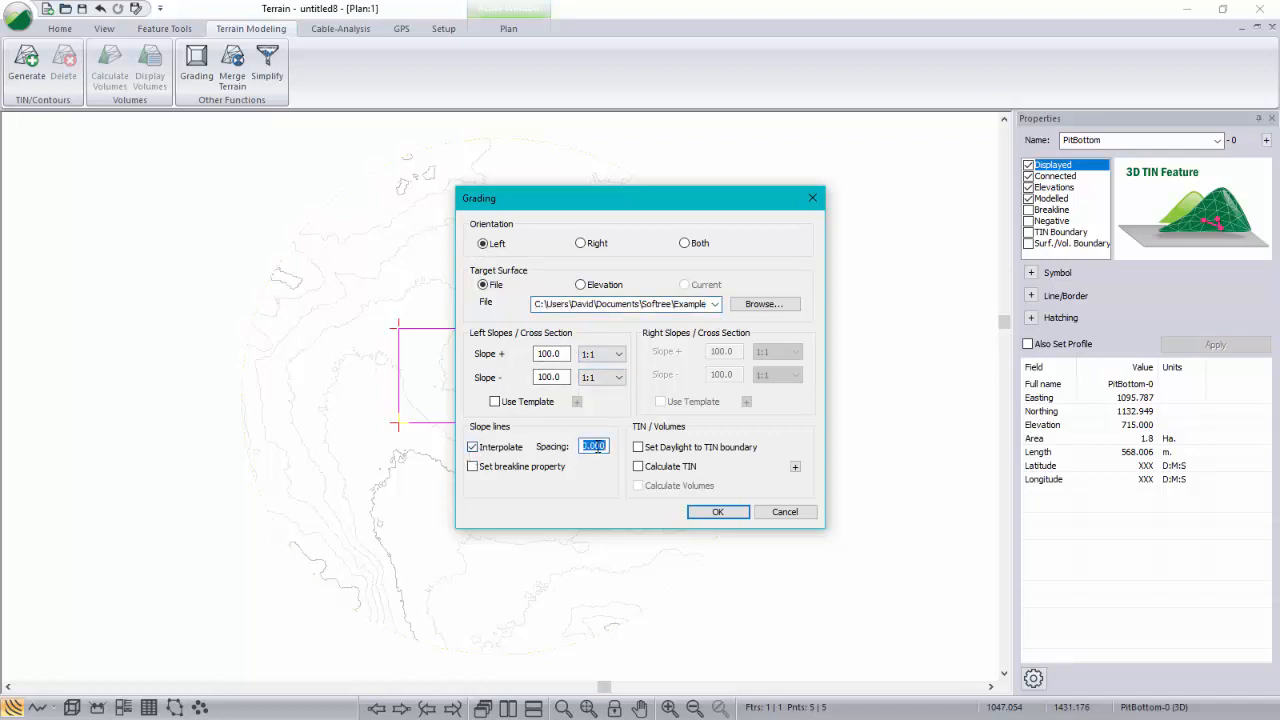
pyautogui.write('2')
# - Run the grading with daylight set to TIN boundary, a calculated TIN without major or minor contours, and volume calculation
pyautogui.click(638, 447)
pyautogui.click(638, 466)
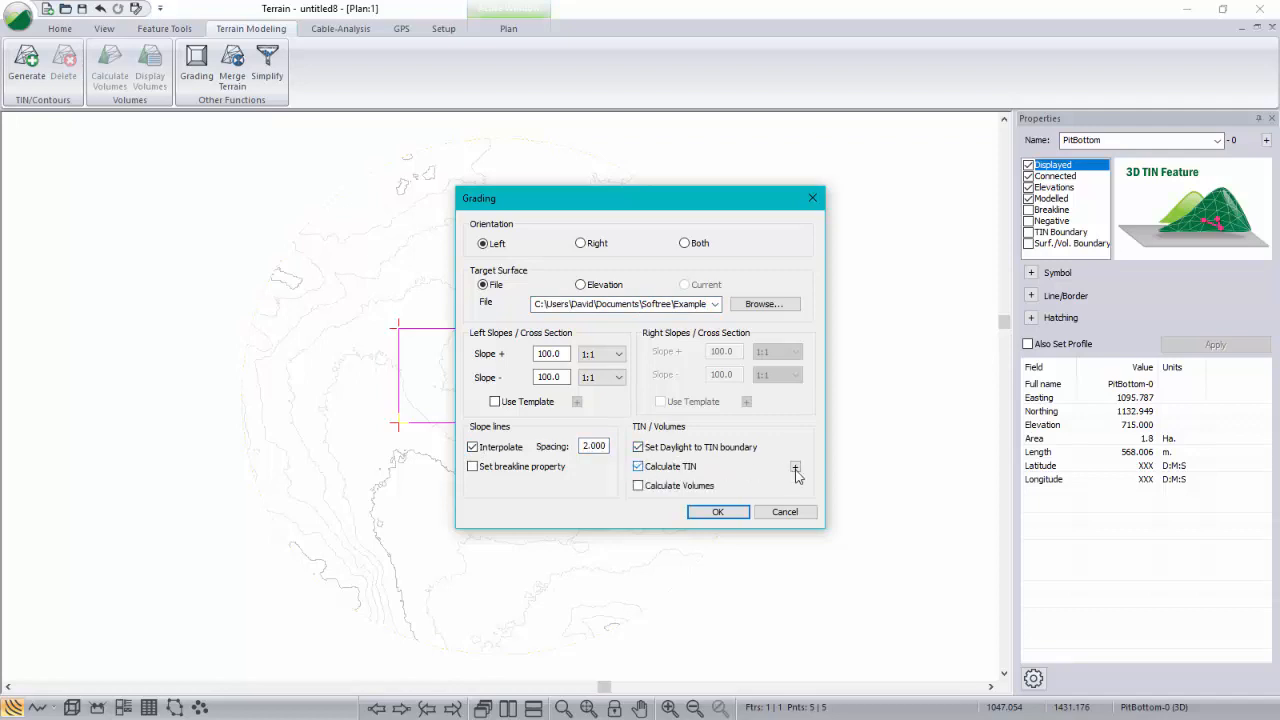
pyautogui.click(795, 466)
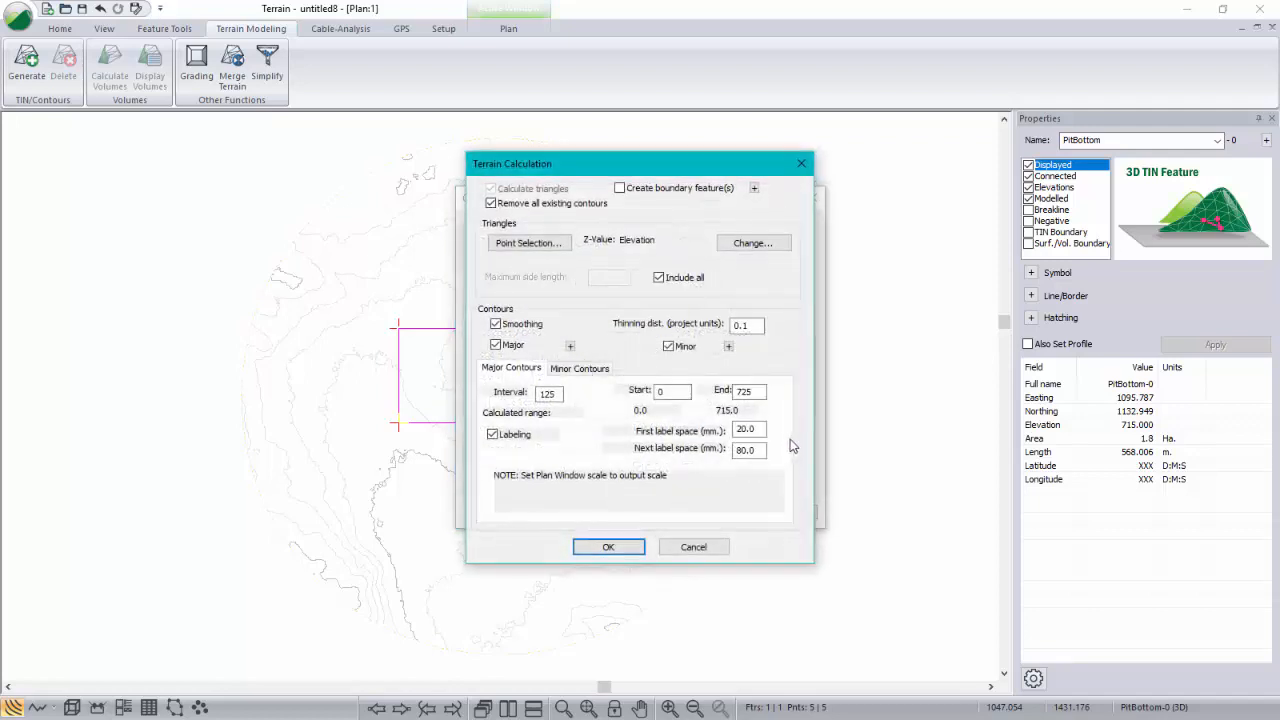
pyautogui.click(495, 344)
pyautogui.click(668, 346)
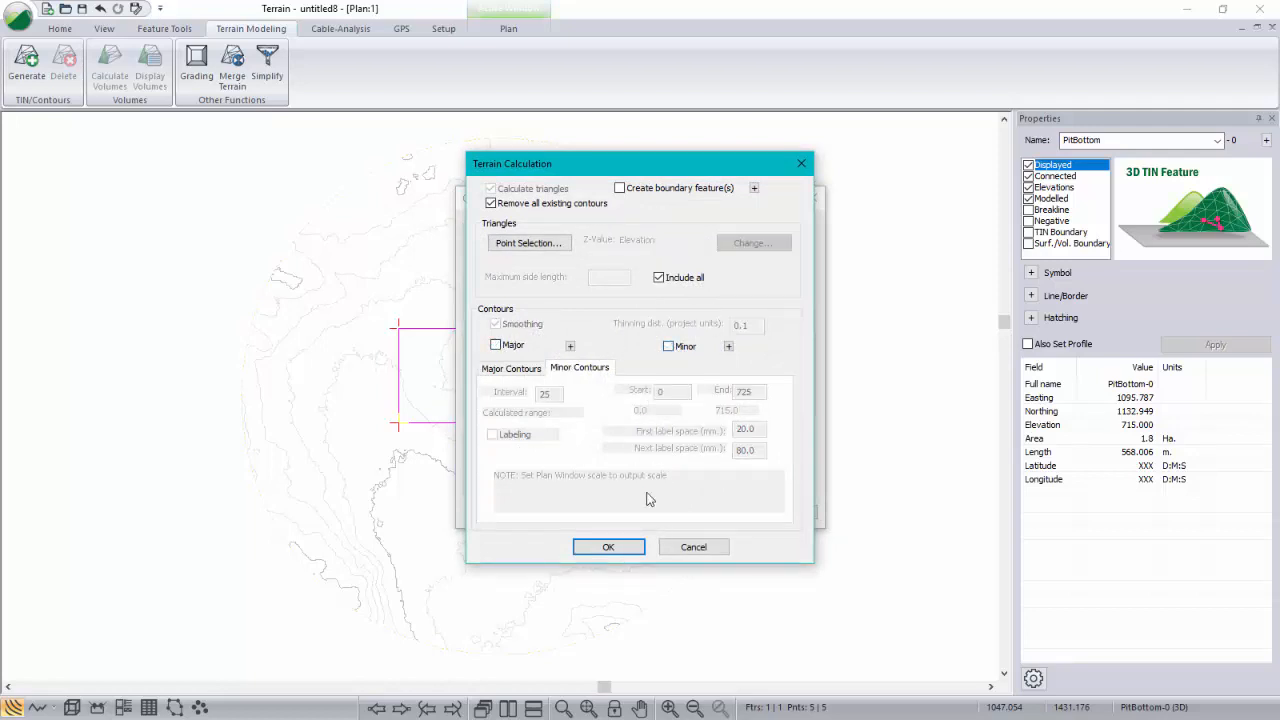
pyautogui.click(638, 547)
pyautogui.click(641, 486)
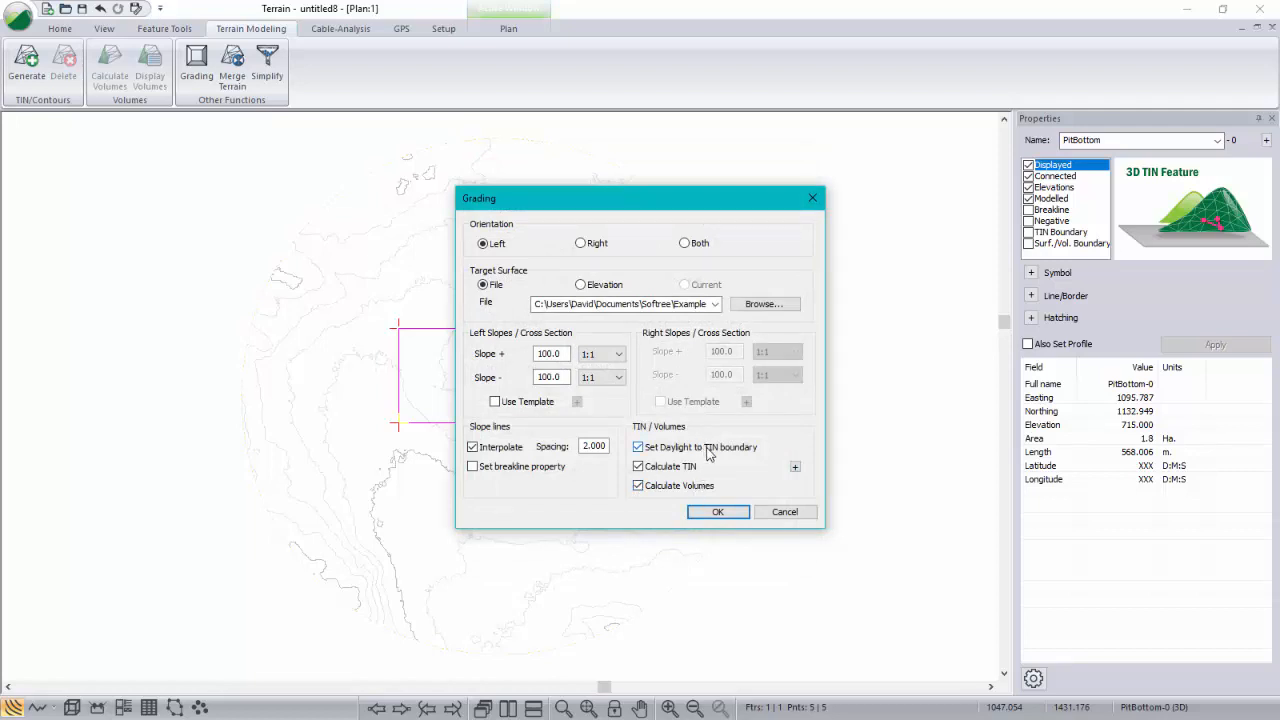
pyautogui.click(718, 512)
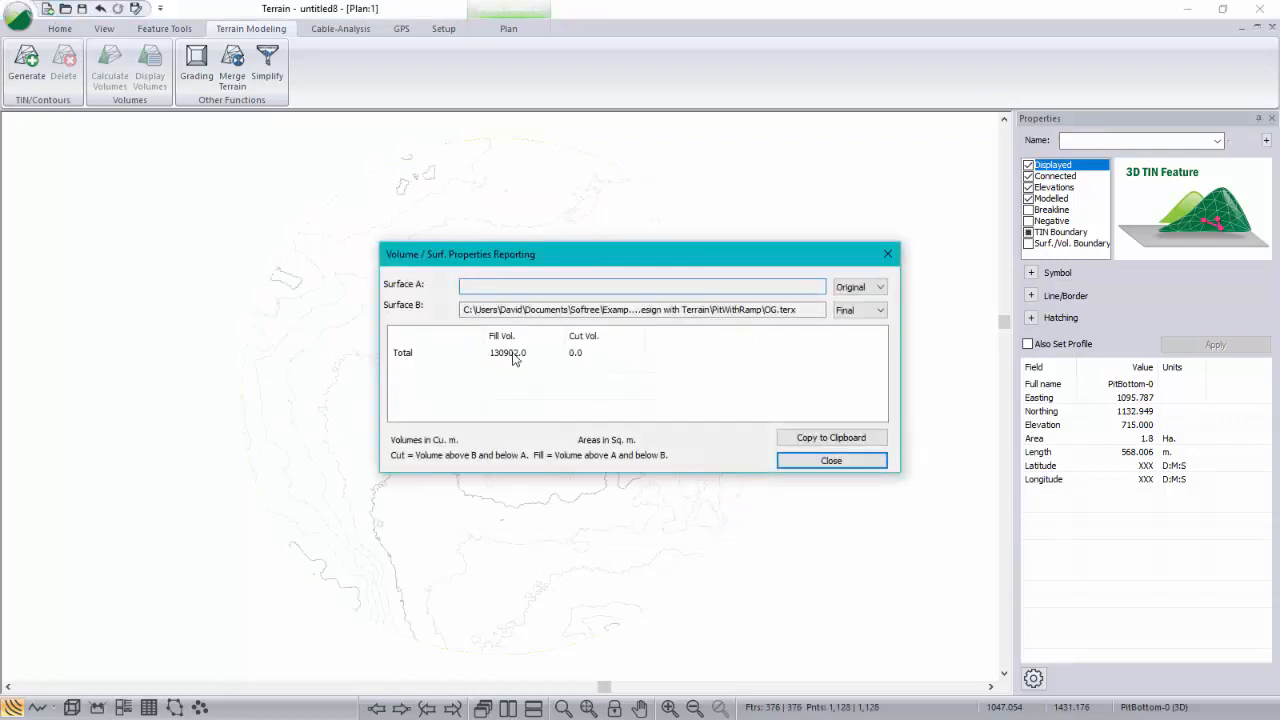
# - Designate Surface A as Final in the volume report and close the report
pyautogui.click(878, 289)
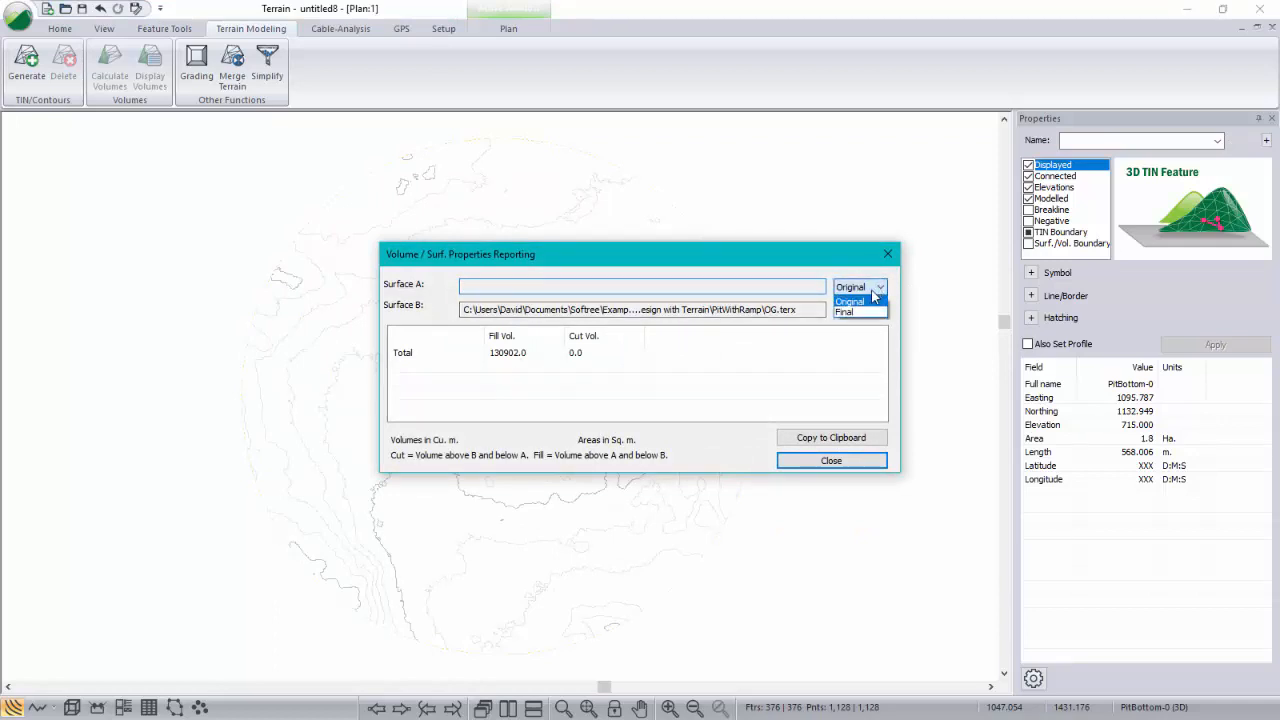
pyautogui.click(848, 312)
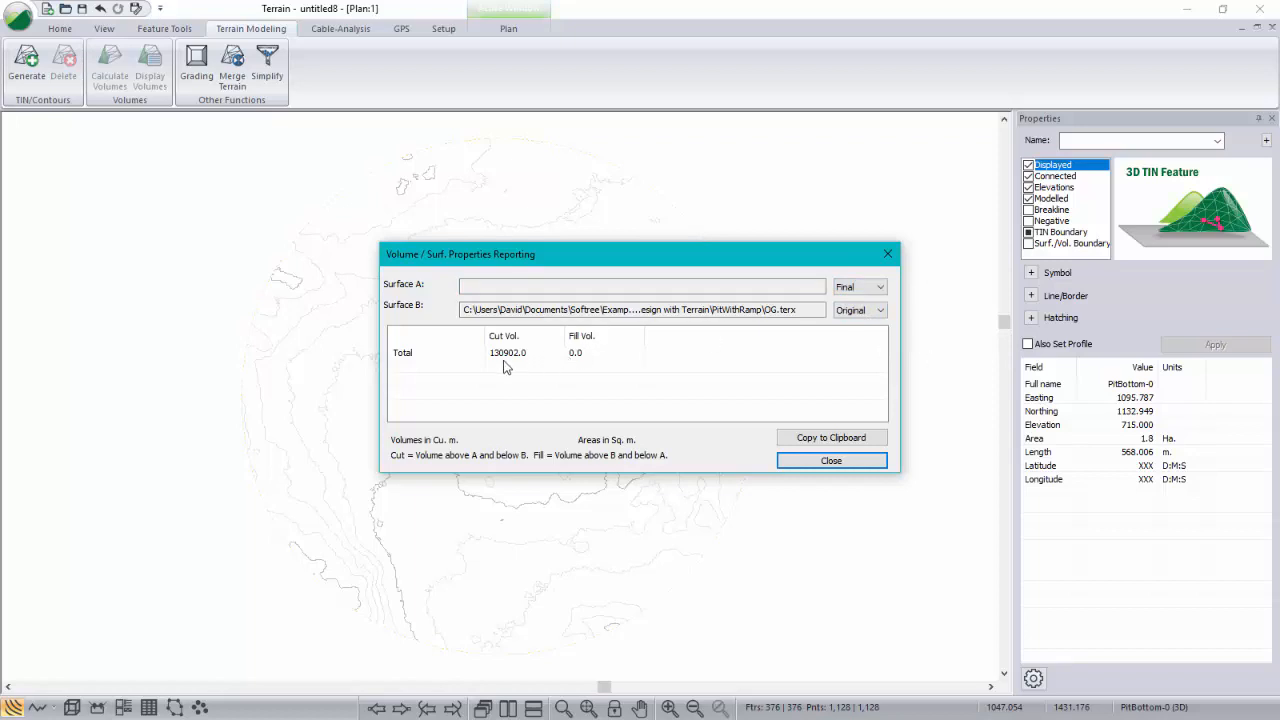
pyautogui.click(831, 460)
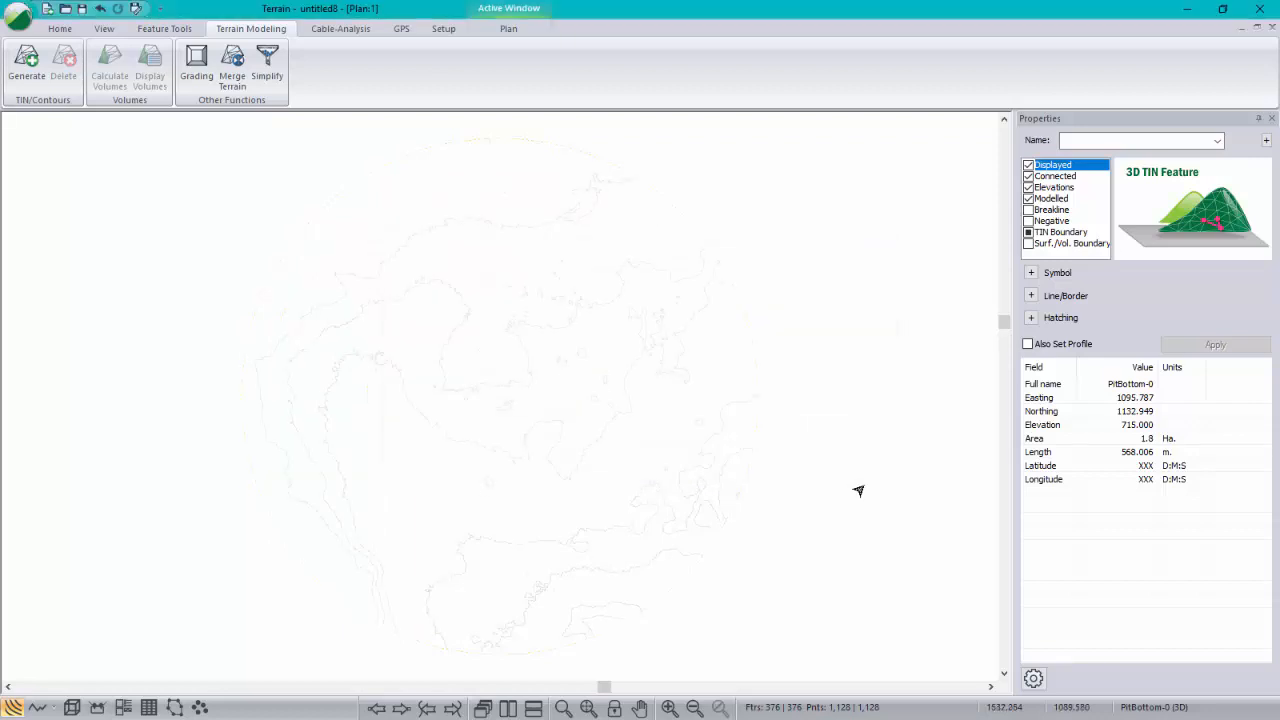
# - Show the graded pit in a 3D view tiled vertically beside the plan, and orbit it to an oblique angle
pyautogui.click(71, 707)
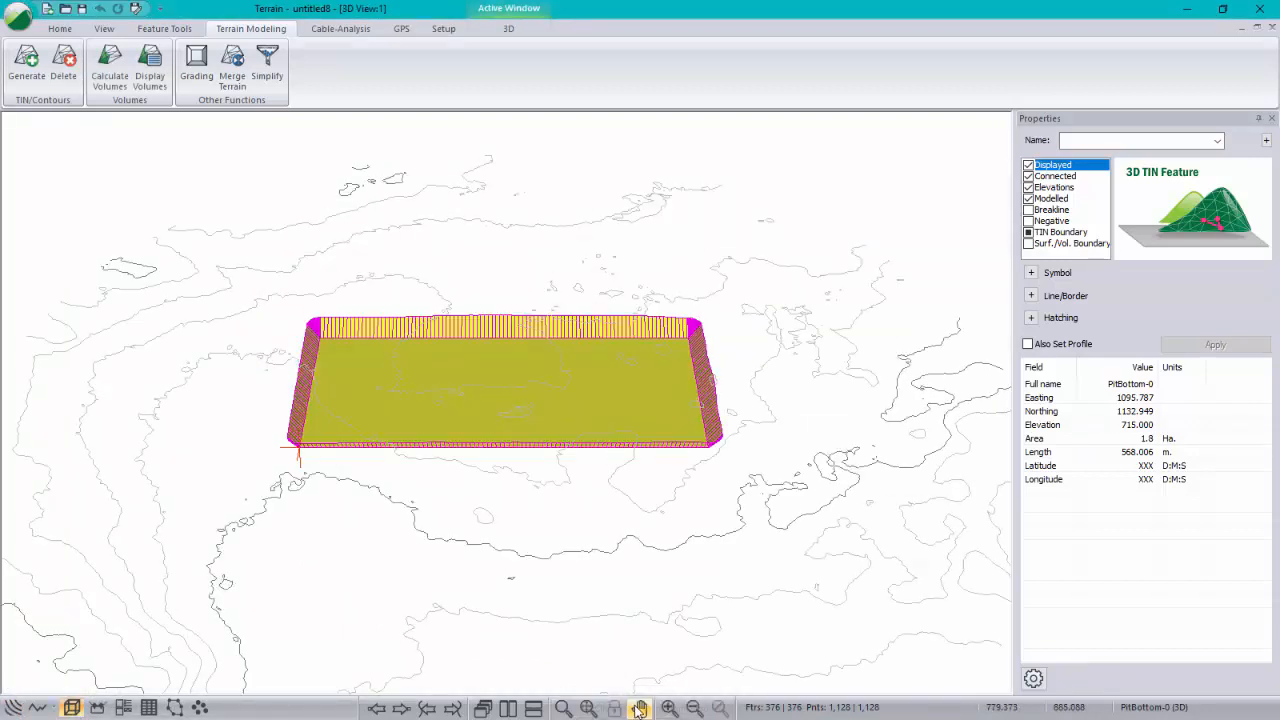
pyautogui.click(508, 707)
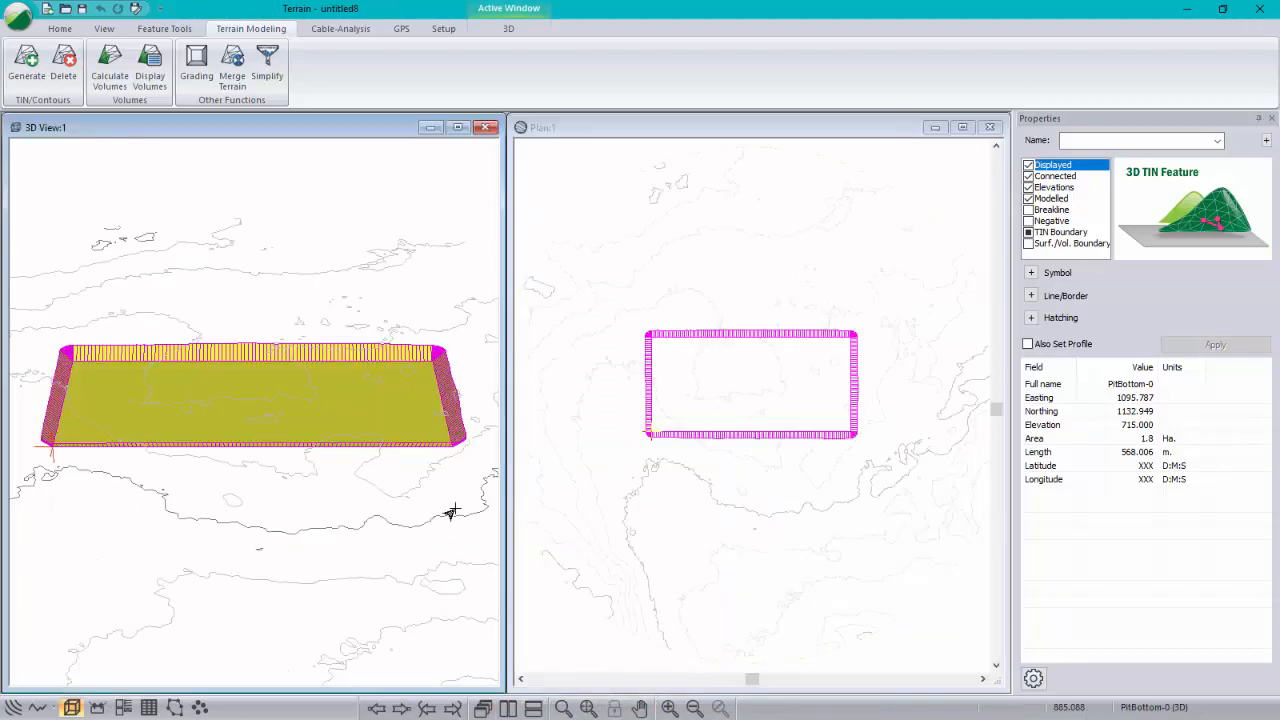
pyautogui.moveTo(450, 511); pyautogui.dragTo(425, 487)
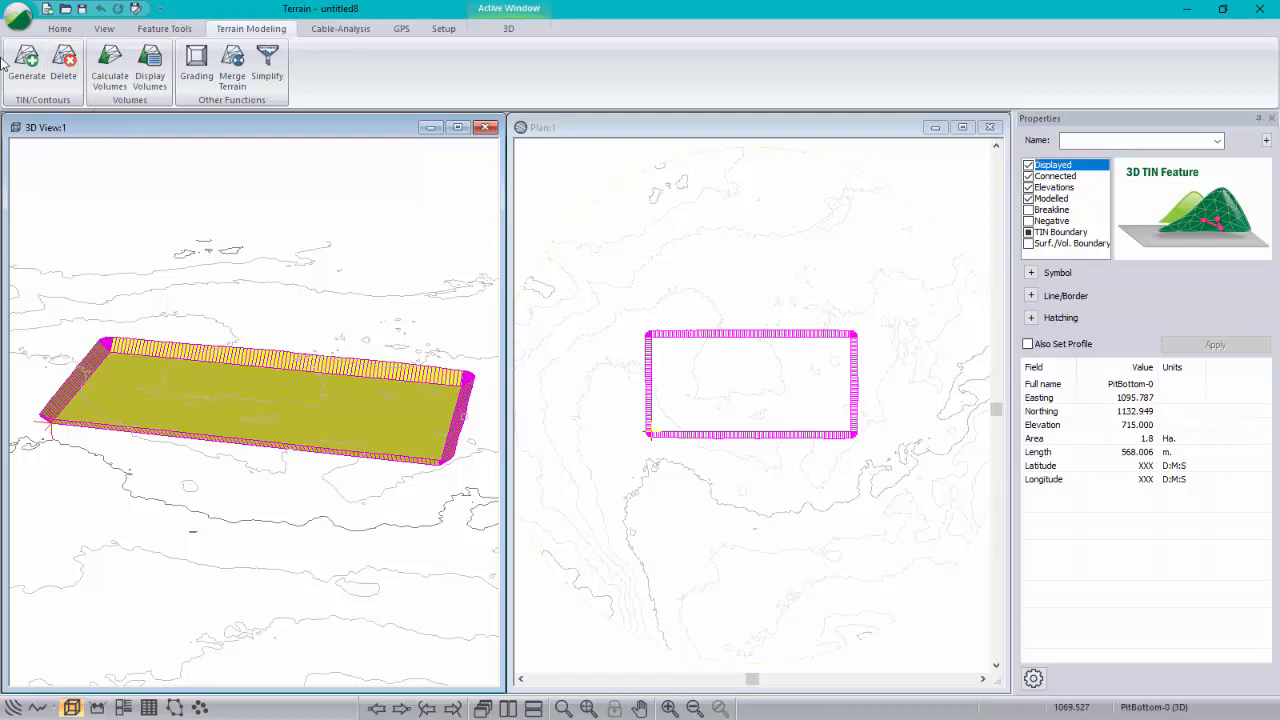
# - Save the terrain as PitSimple.terx in the PitWithRamp folder
pyautogui.click(18, 16)
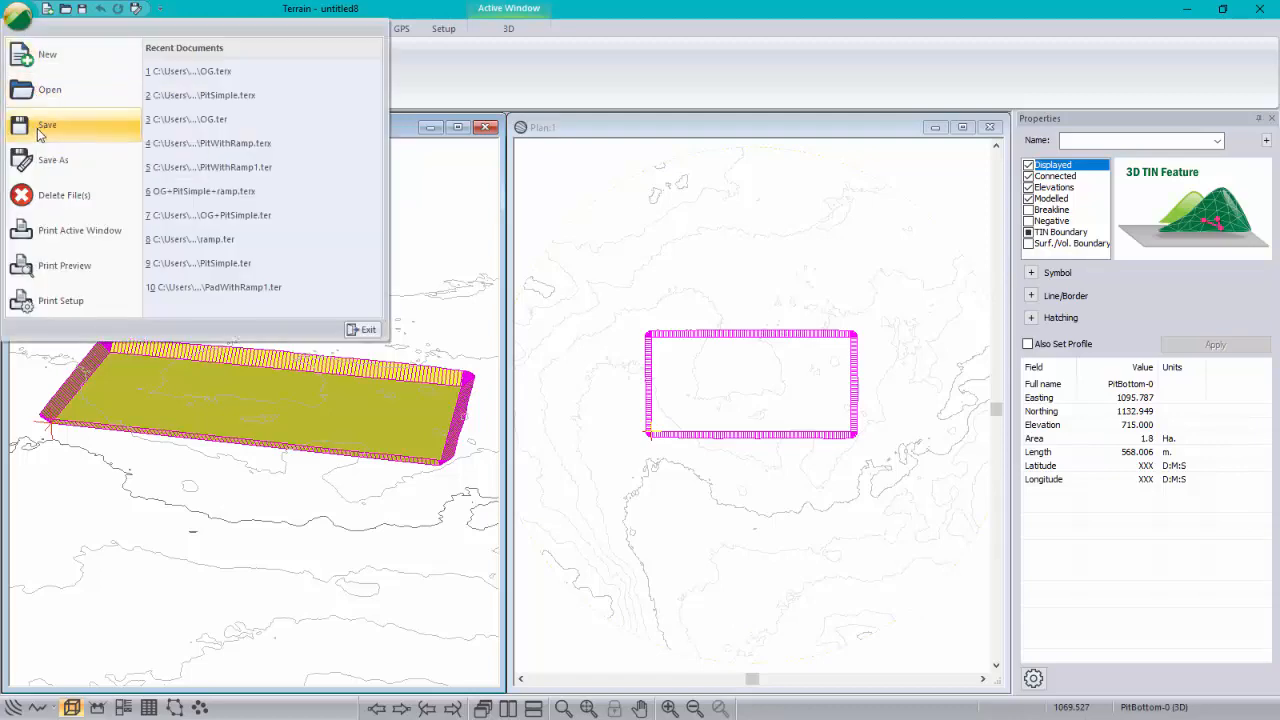
pyautogui.click(50, 160)
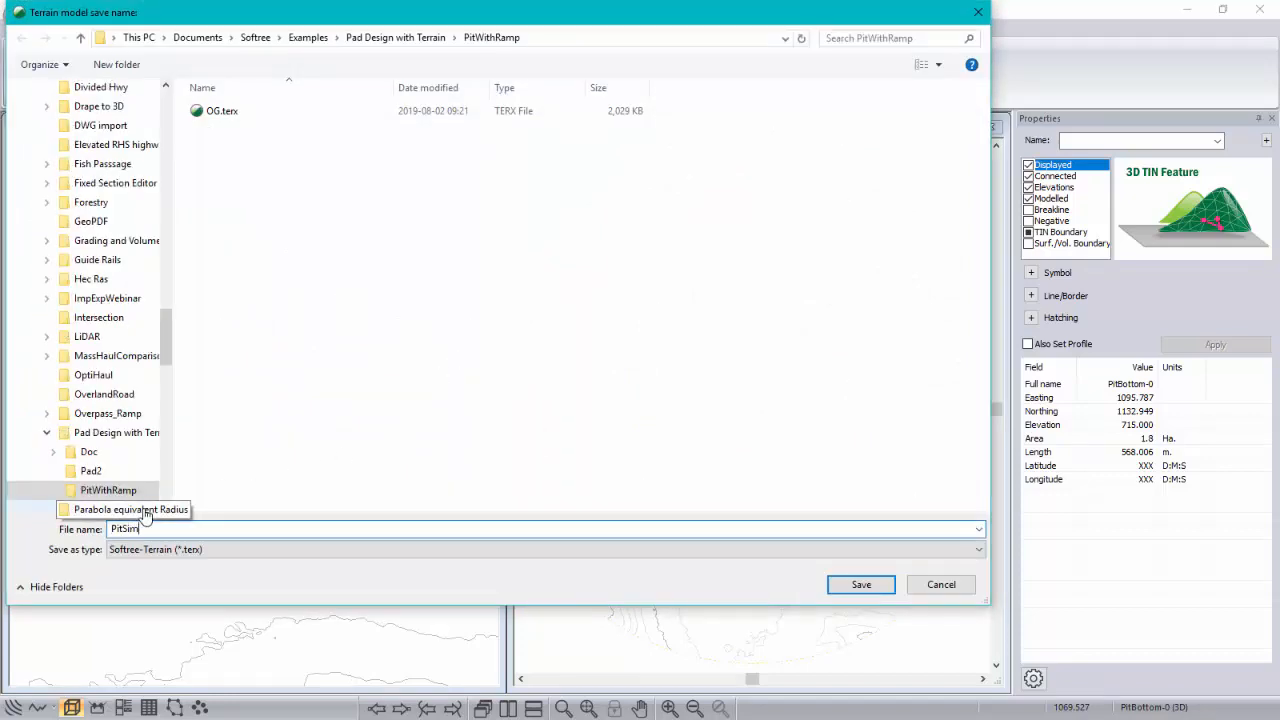
pyautogui.click(858, 584)
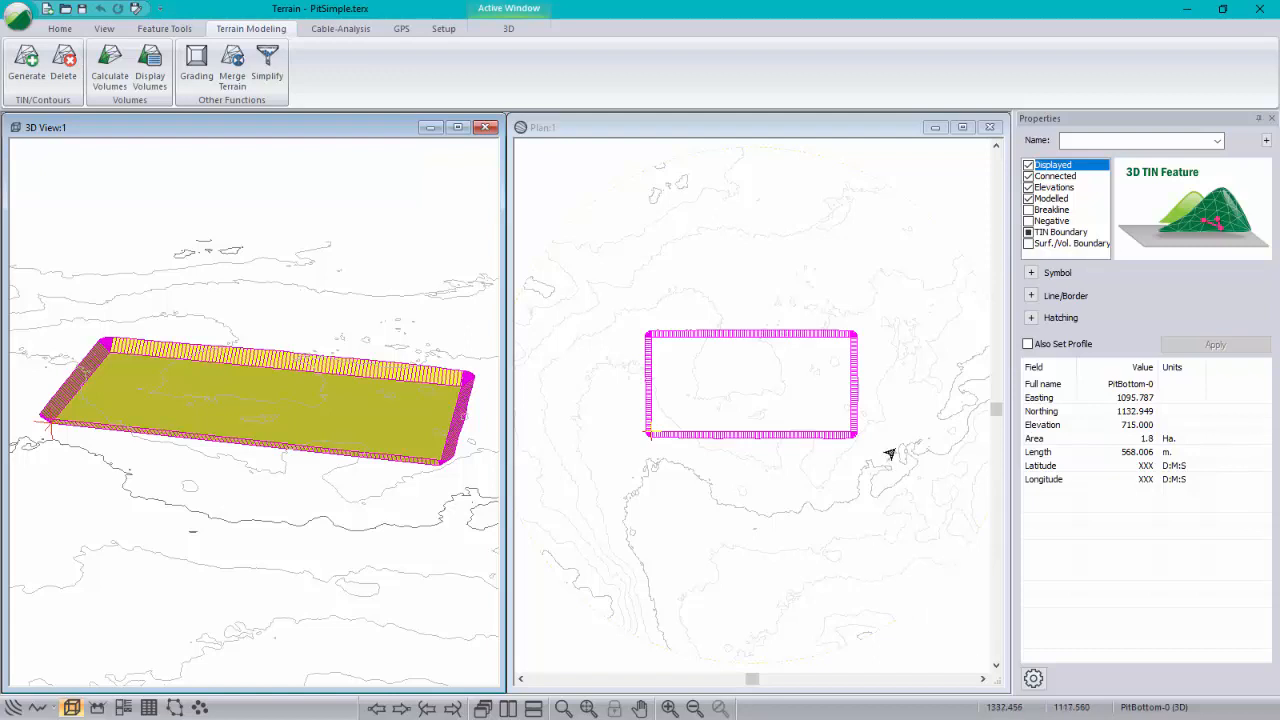
# - Select only the PitBottom feature at the pit's north edge in the plan view, without the slope lines
pyautogui.click(743, 381)
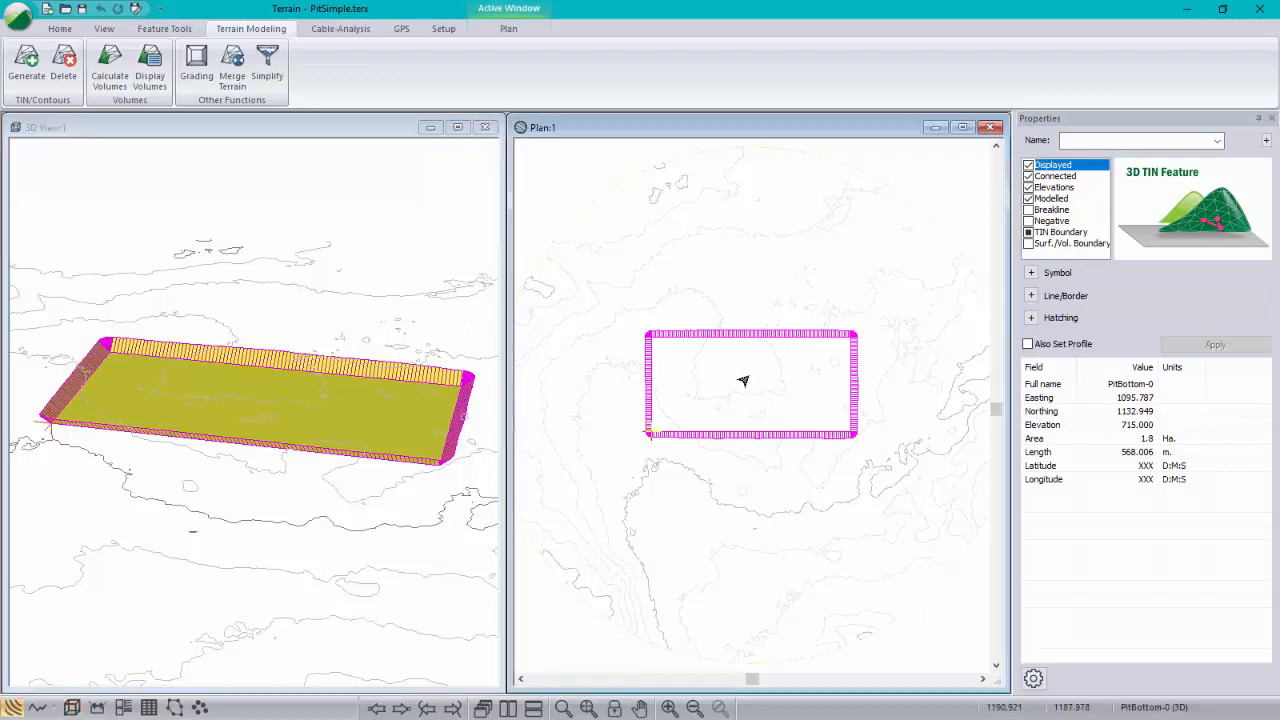
pyautogui.moveTo(743, 381); pyautogui.dragTo(961, 433, button='middle')
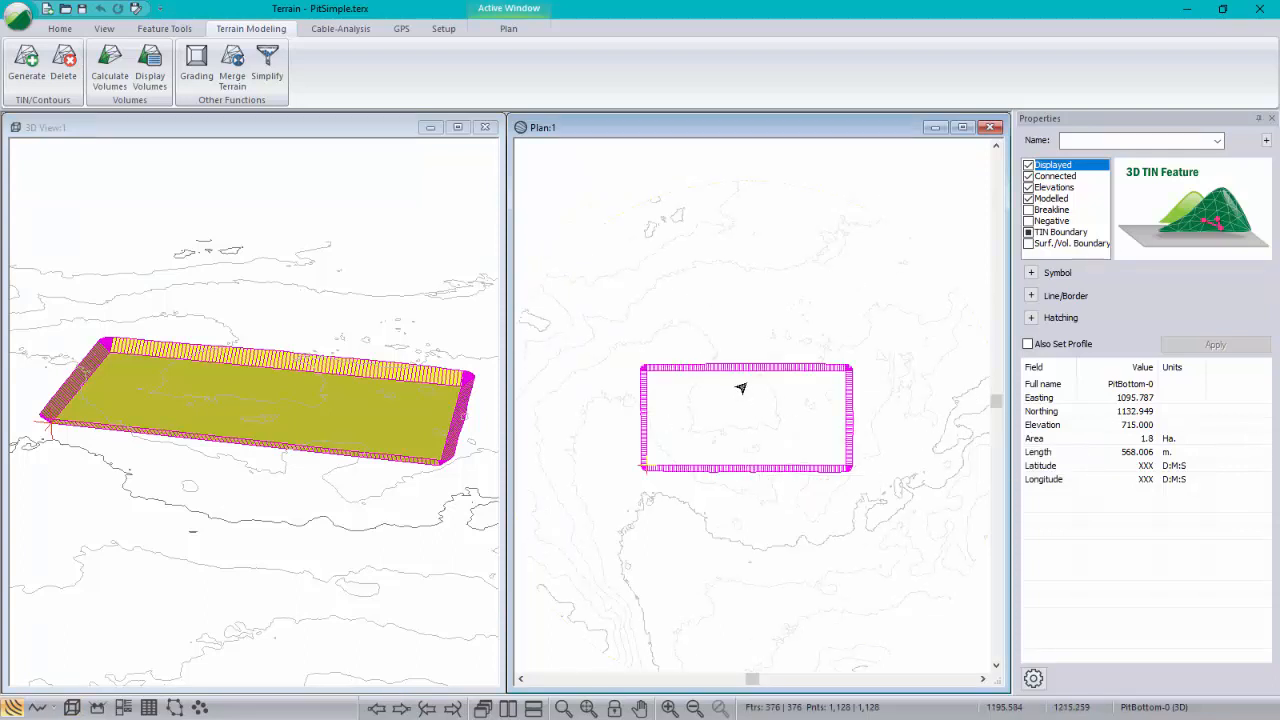
pyautogui.scroll(3, 737, 382)
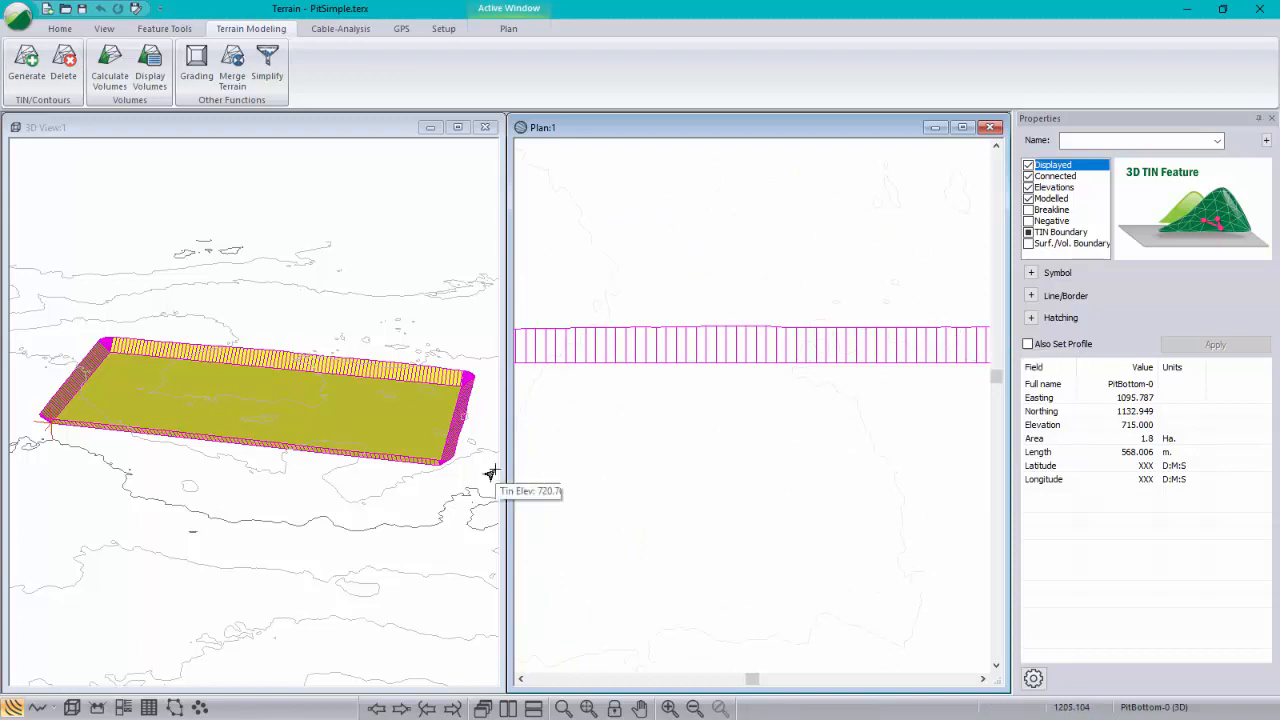
pyautogui.click(590, 370)
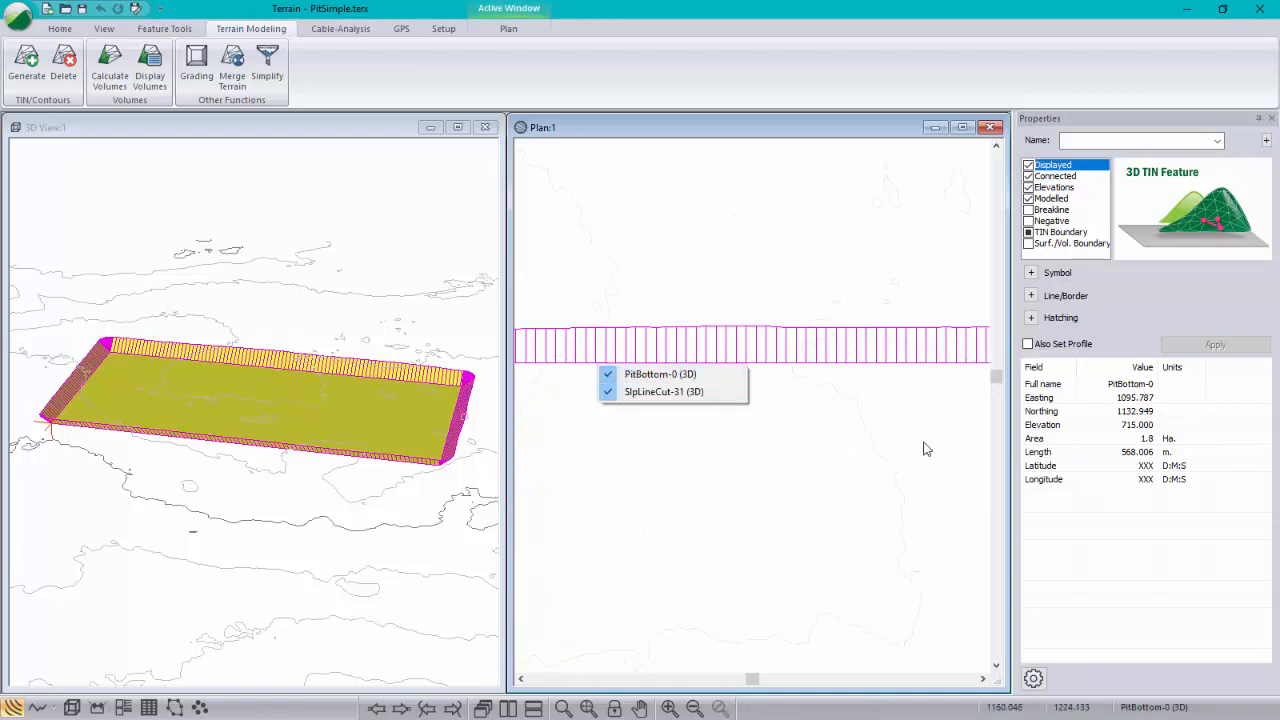
pyautogui.click(676, 375)
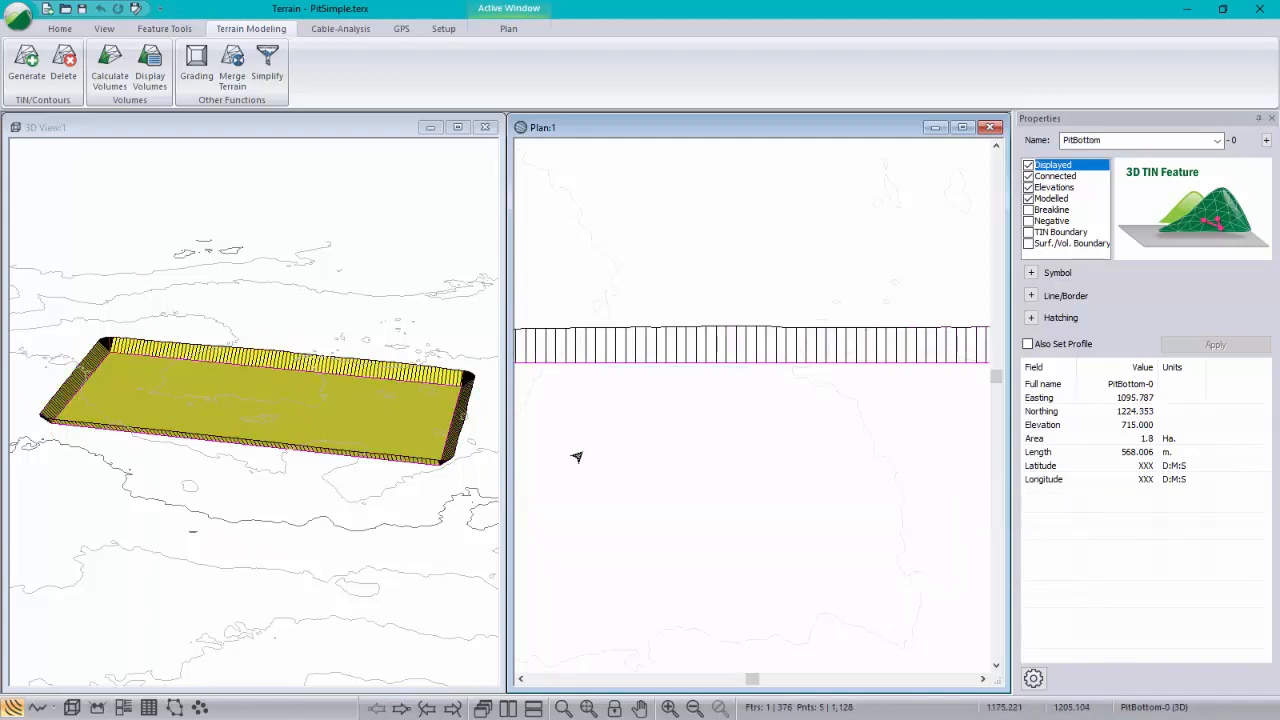
pyautogui.rightClick(609, 416)
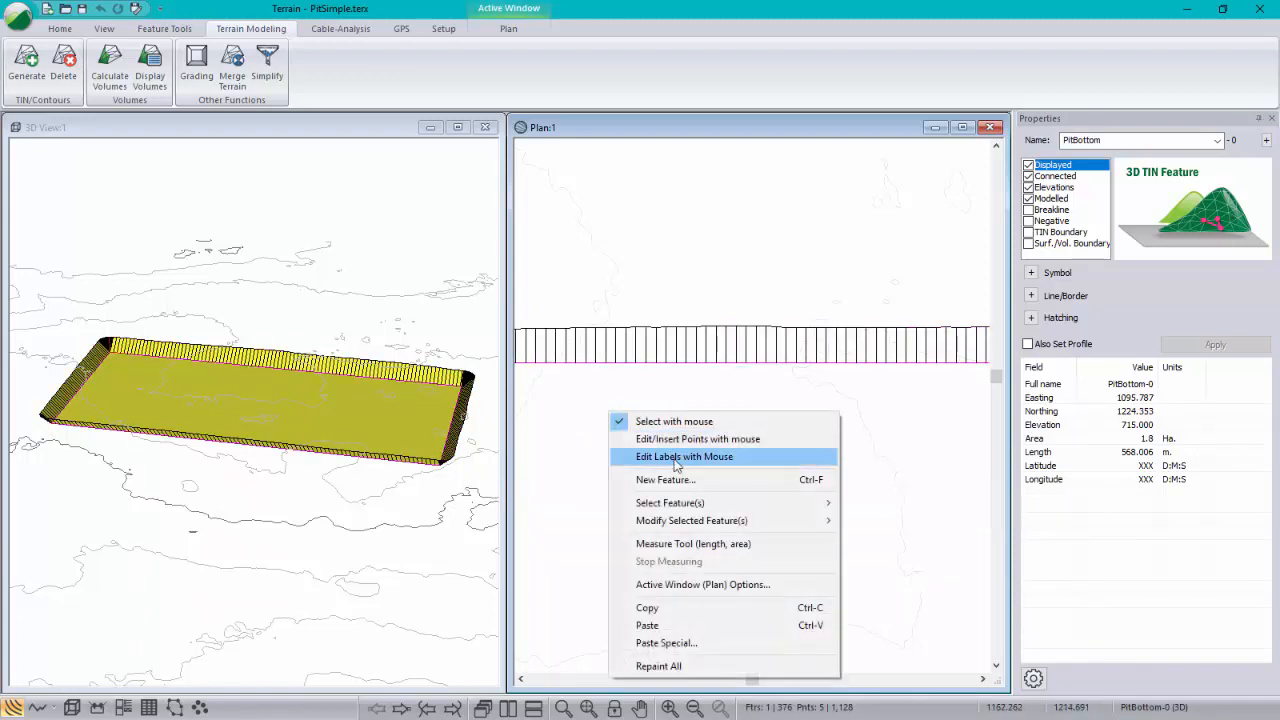
pyautogui.moveTo(686, 507)
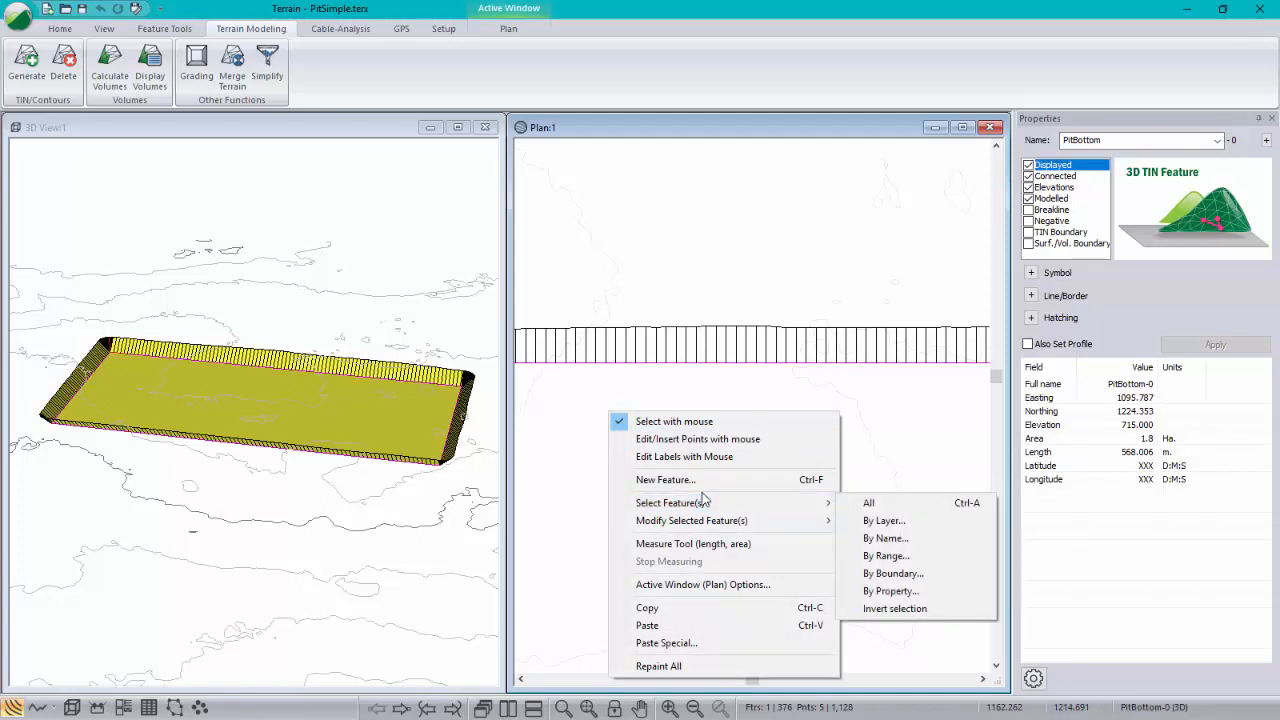
pyautogui.click(705, 480)
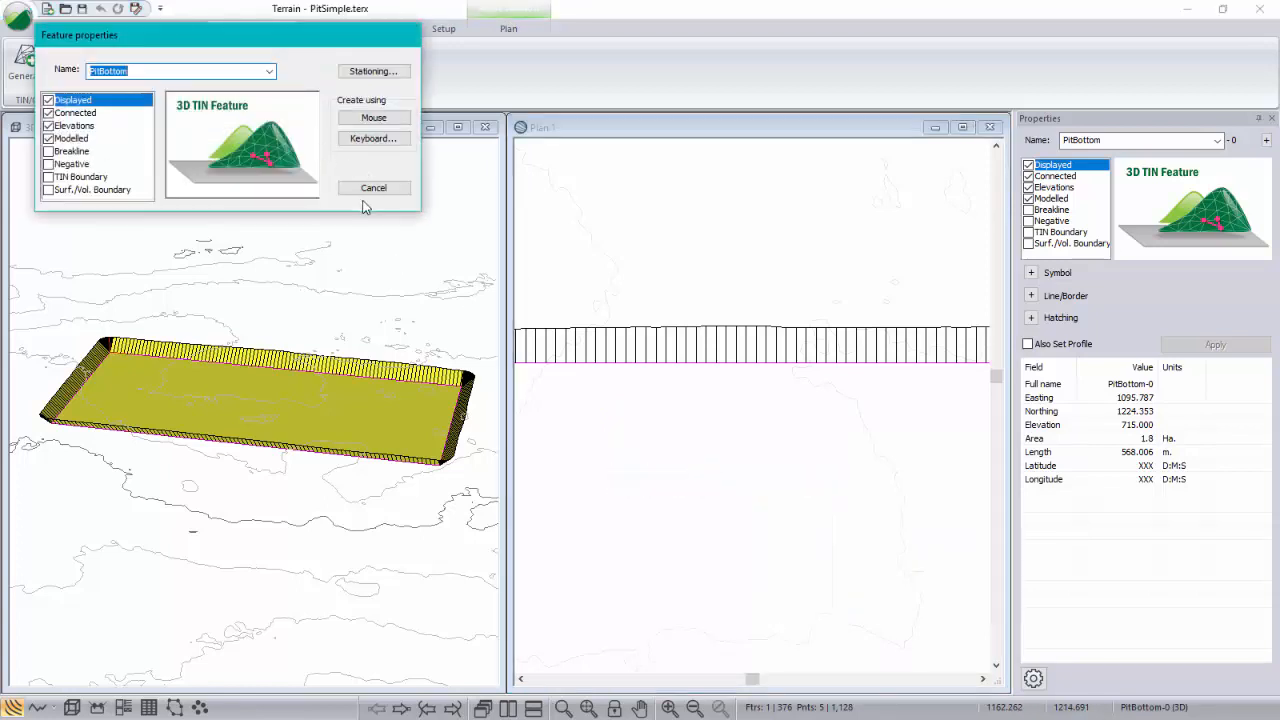
pyautogui.click(370, 195)
# - Insert two points about 38 m apart on the north edge of PitBottom, aligned with existing slope lines
pyautogui.rightClick(628, 397)
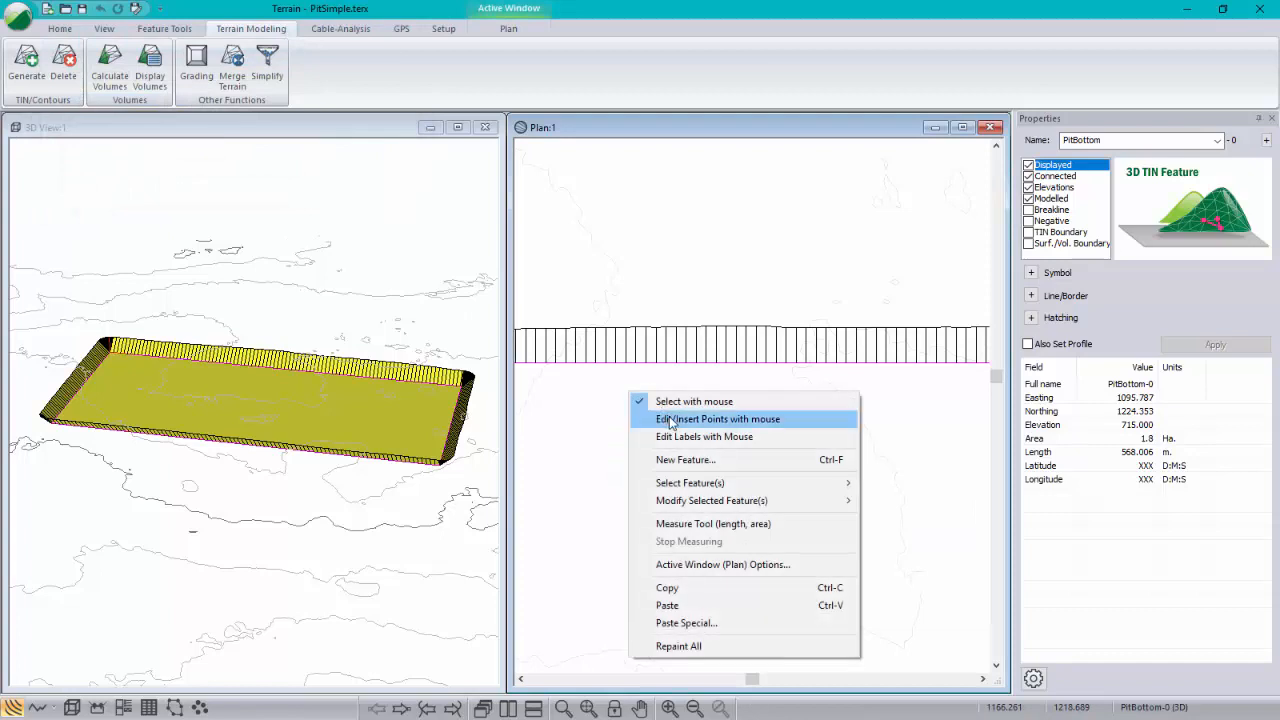
pyautogui.click(665, 419)
pyautogui.moveTo(601, 363)
pyautogui.mouseDown()
pyautogui.moveTo(603, 424)
pyautogui.moveTo(604, 364)
pyautogui.mouseUp()
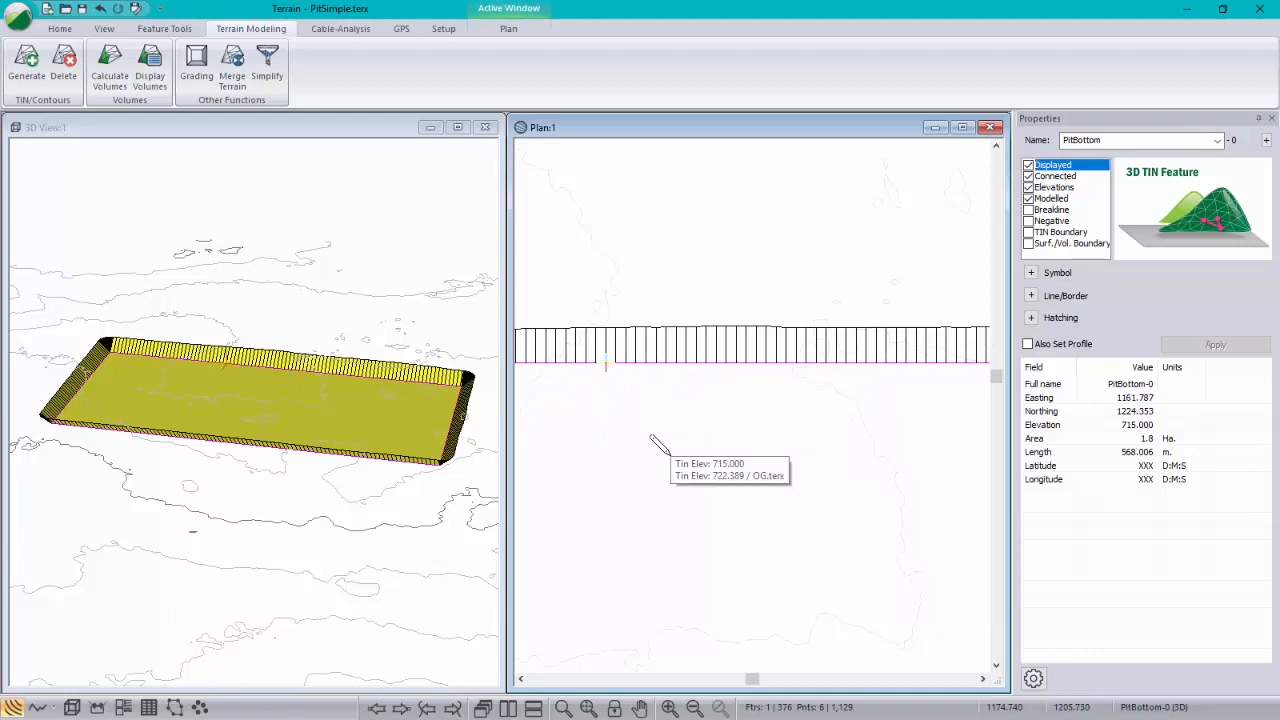
pyautogui.click(796, 365)
pyautogui.moveTo(795, 377)
pyautogui.mouseDown()
pyautogui.moveTo(797, 420)
pyautogui.moveTo(796, 363)
pyautogui.mouseUp()
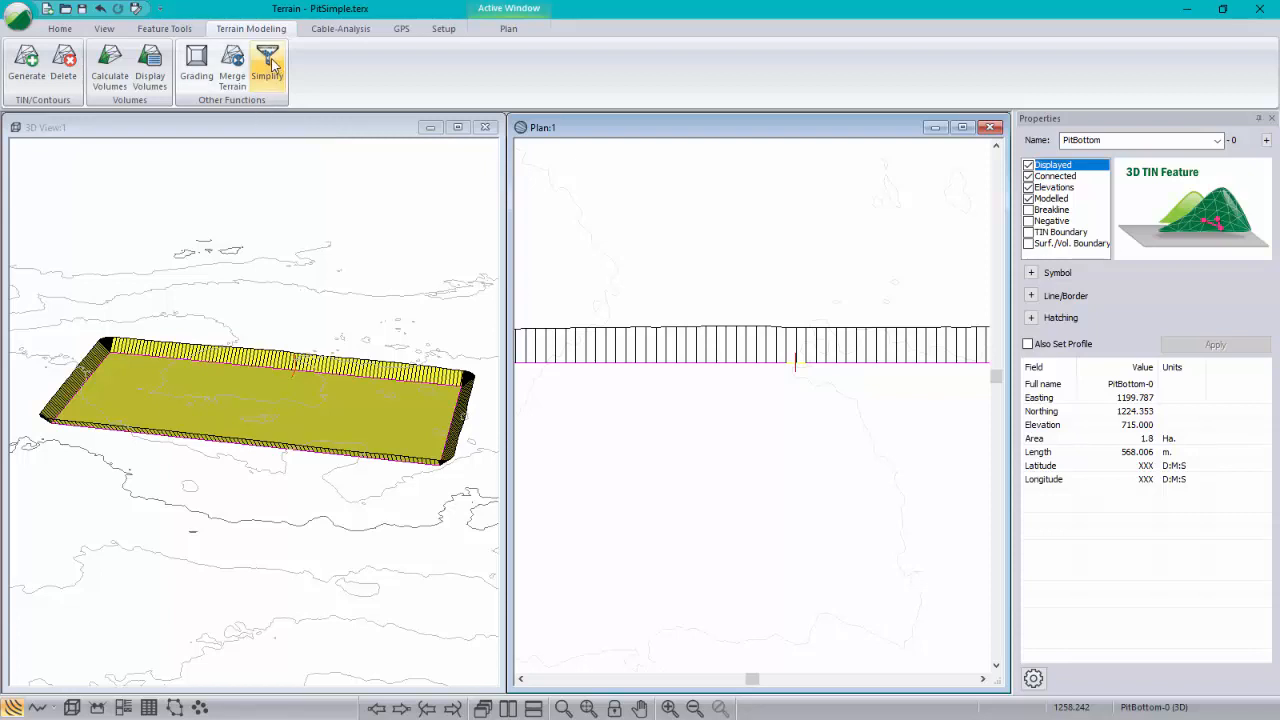
# - Break the PitBottom feature at each of the two inserted points to separate the middle segment
pyautogui.click(164, 28)
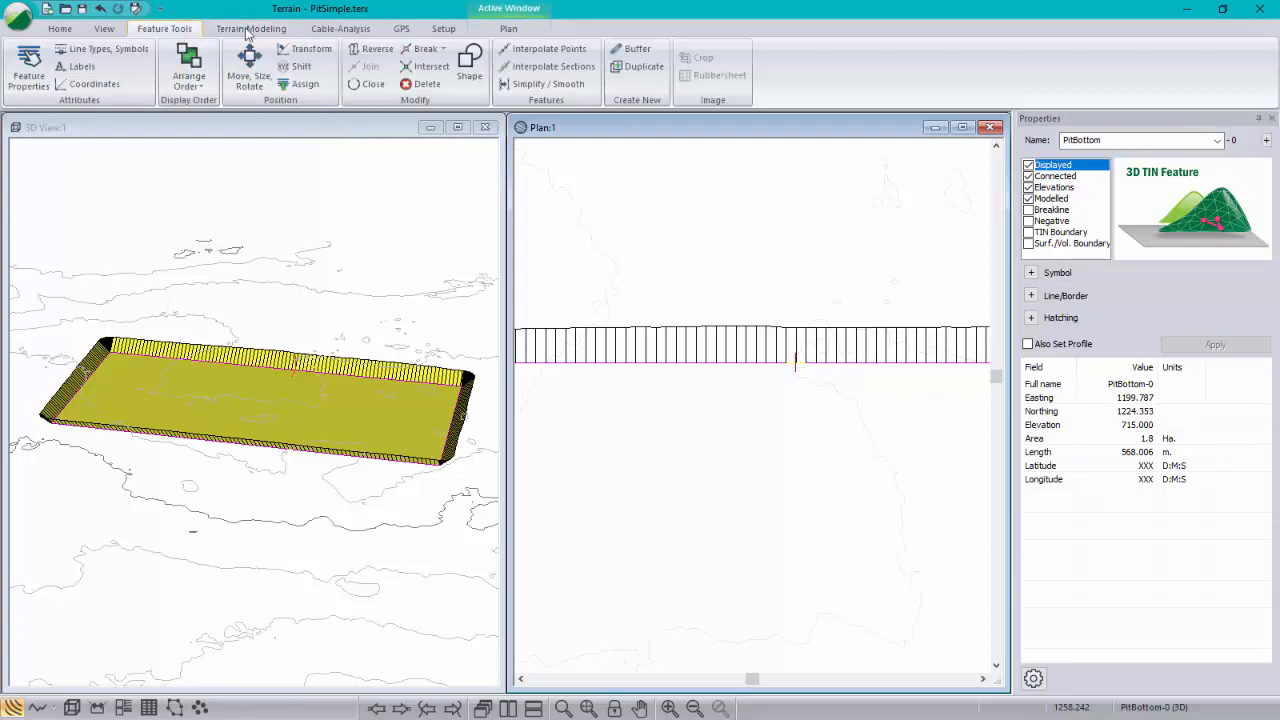
pyautogui.click(425, 48)
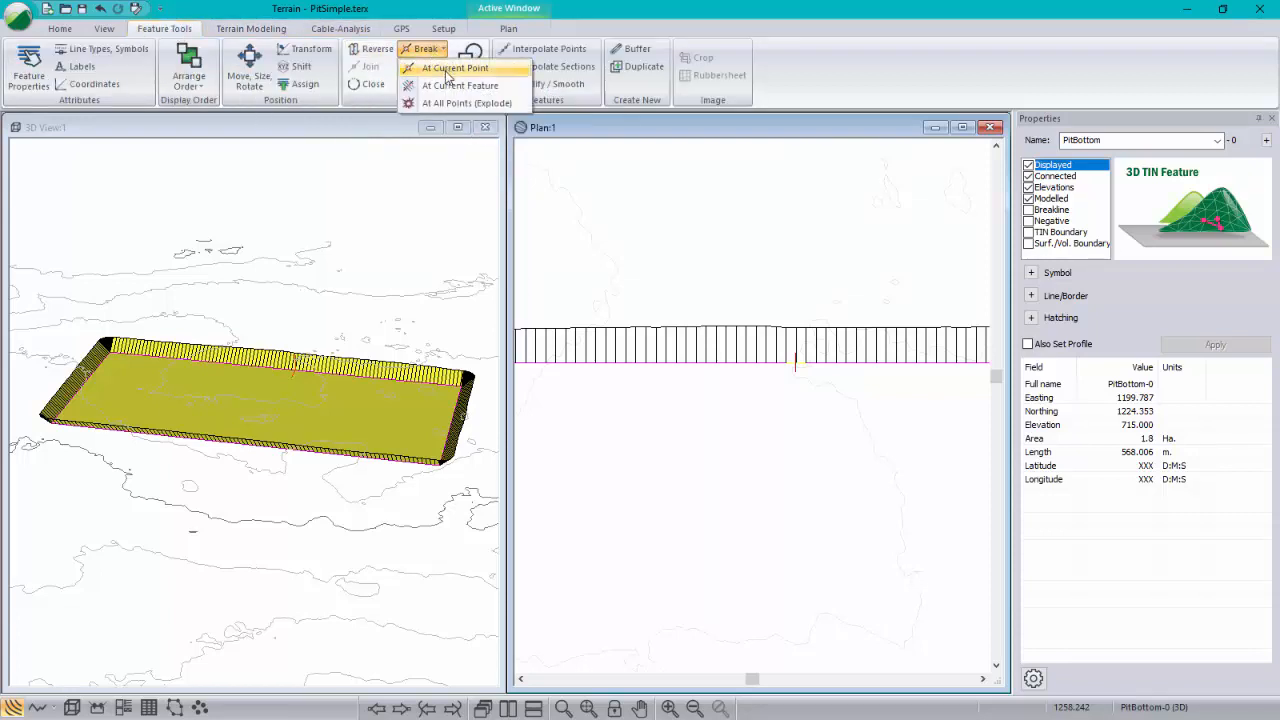
pyautogui.click(447, 70)
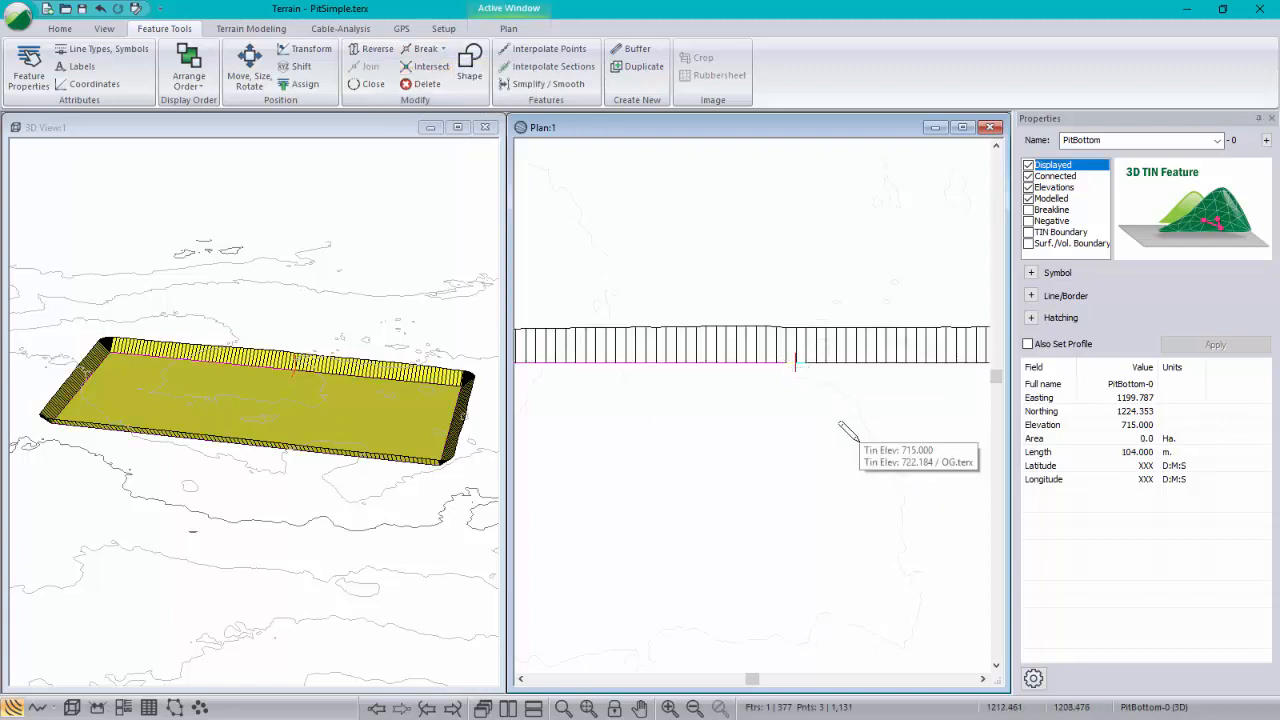
pyautogui.press('Left')
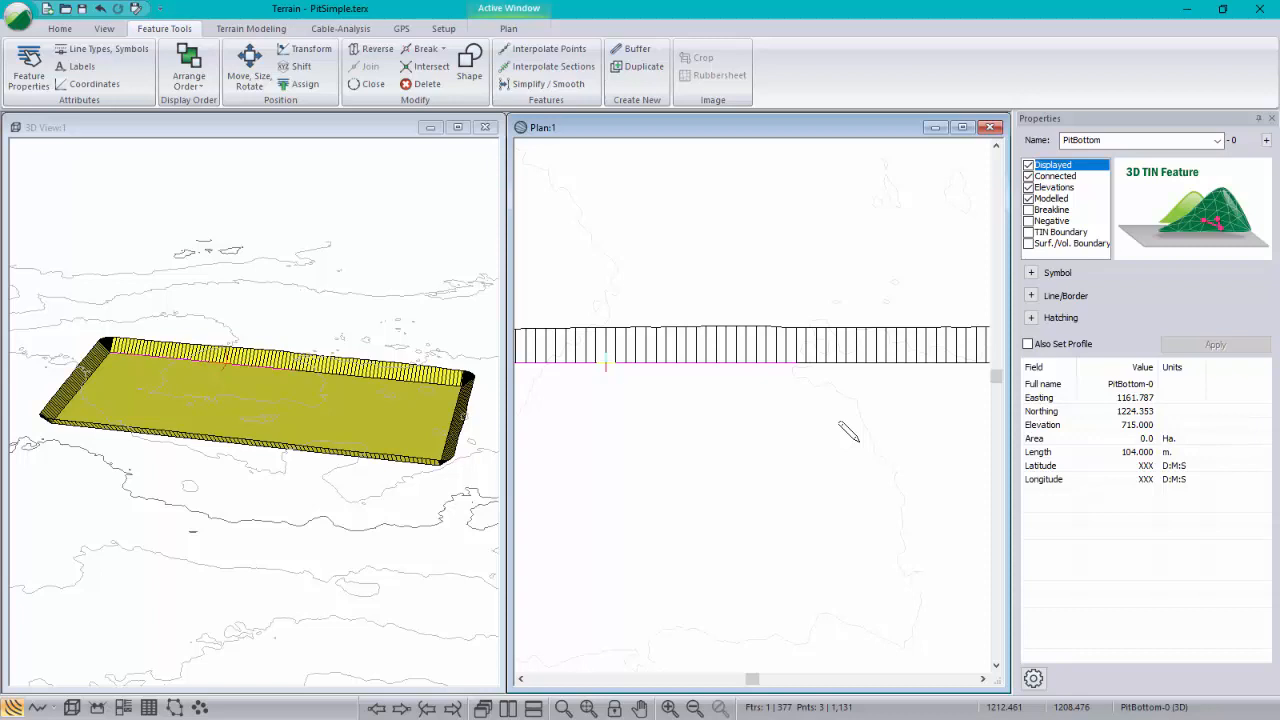
pyautogui.hotkey('ctrl', 'b')
# - Try to set the line colour of the separated middle segment to blue
pyautogui.click(657, 365)
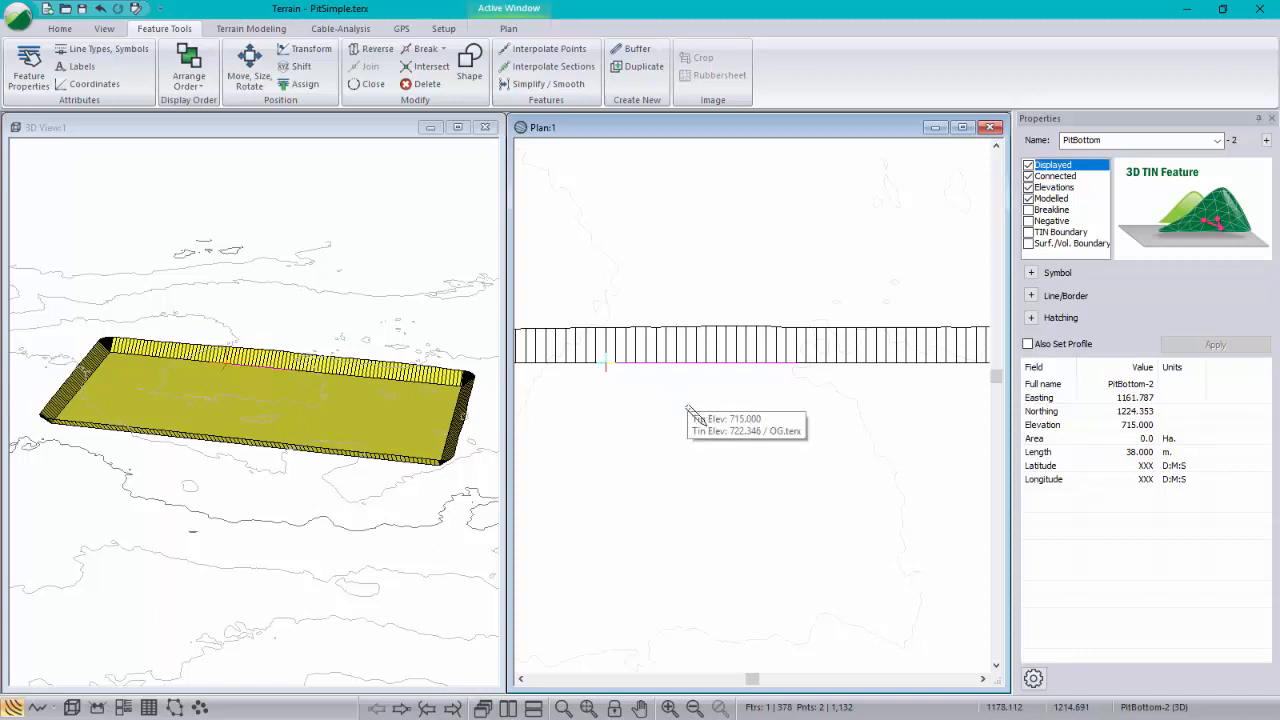
pyautogui.click(1032, 296)
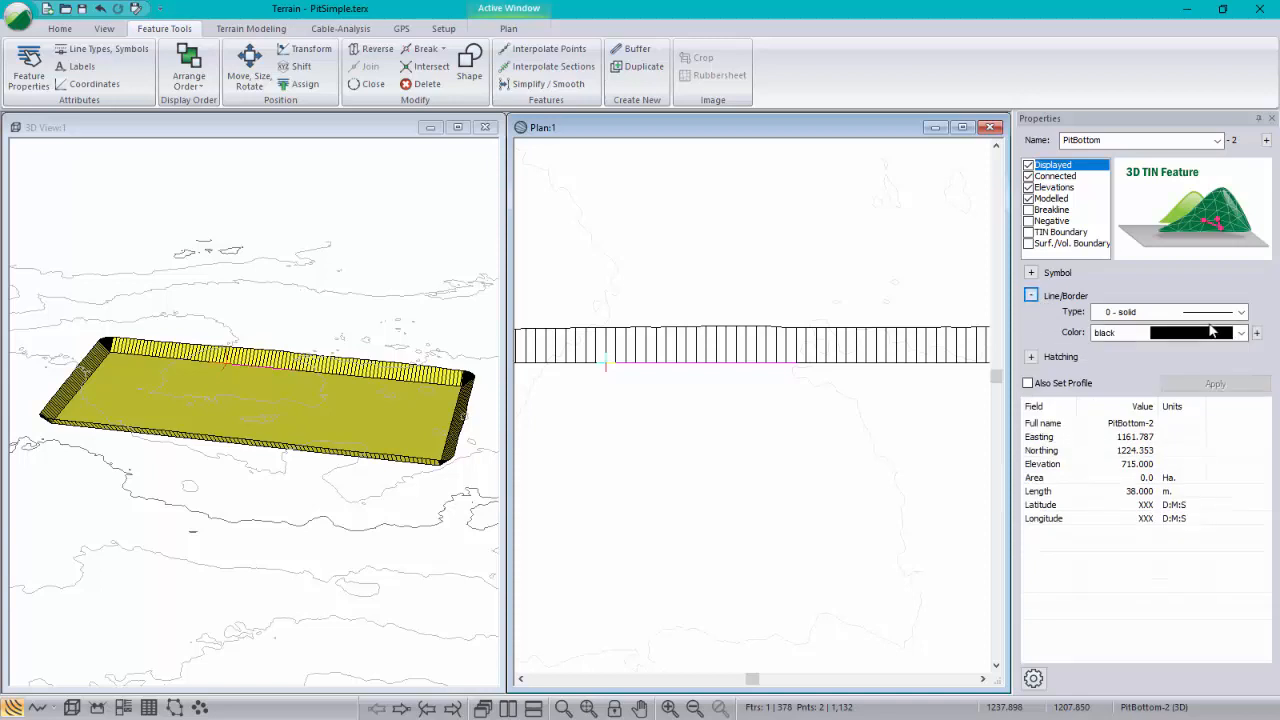
pyautogui.click(1240, 334)
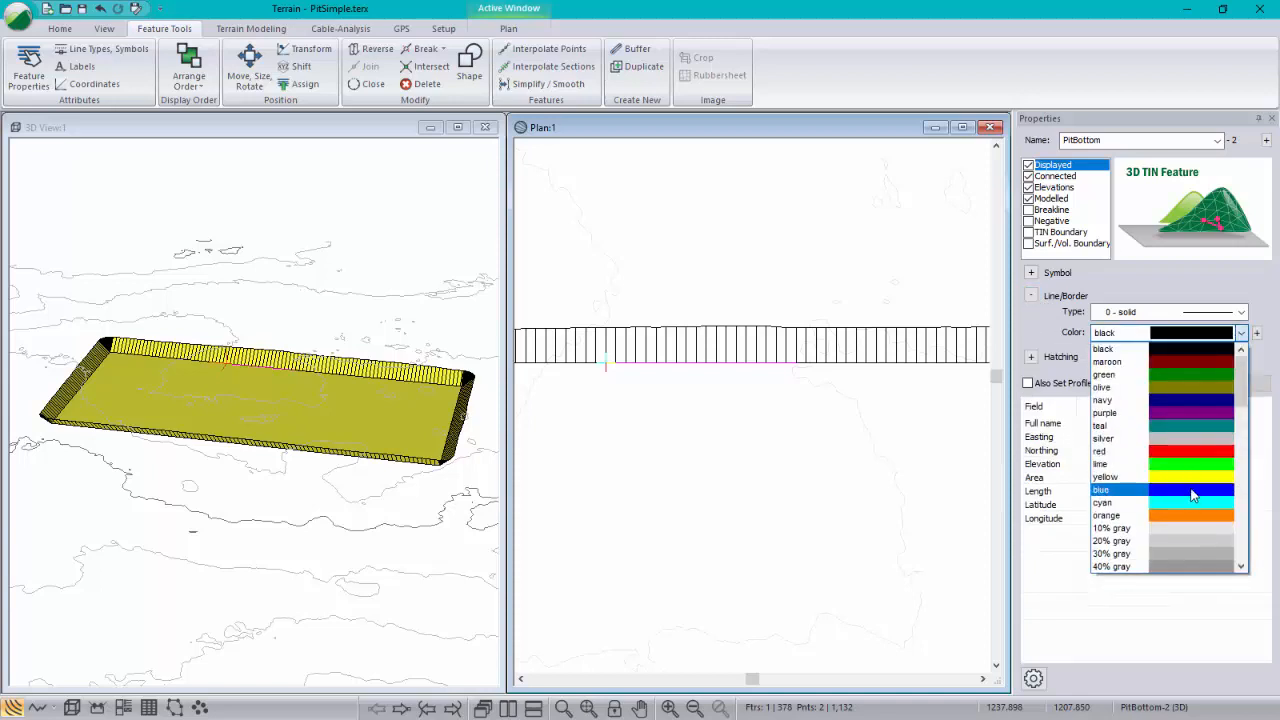
pyautogui.click(1100, 490)
# - Return to feature selection, apply a blue line colour to the separated middle segment, and deselect it
pyautogui.rightClick(737, 465)
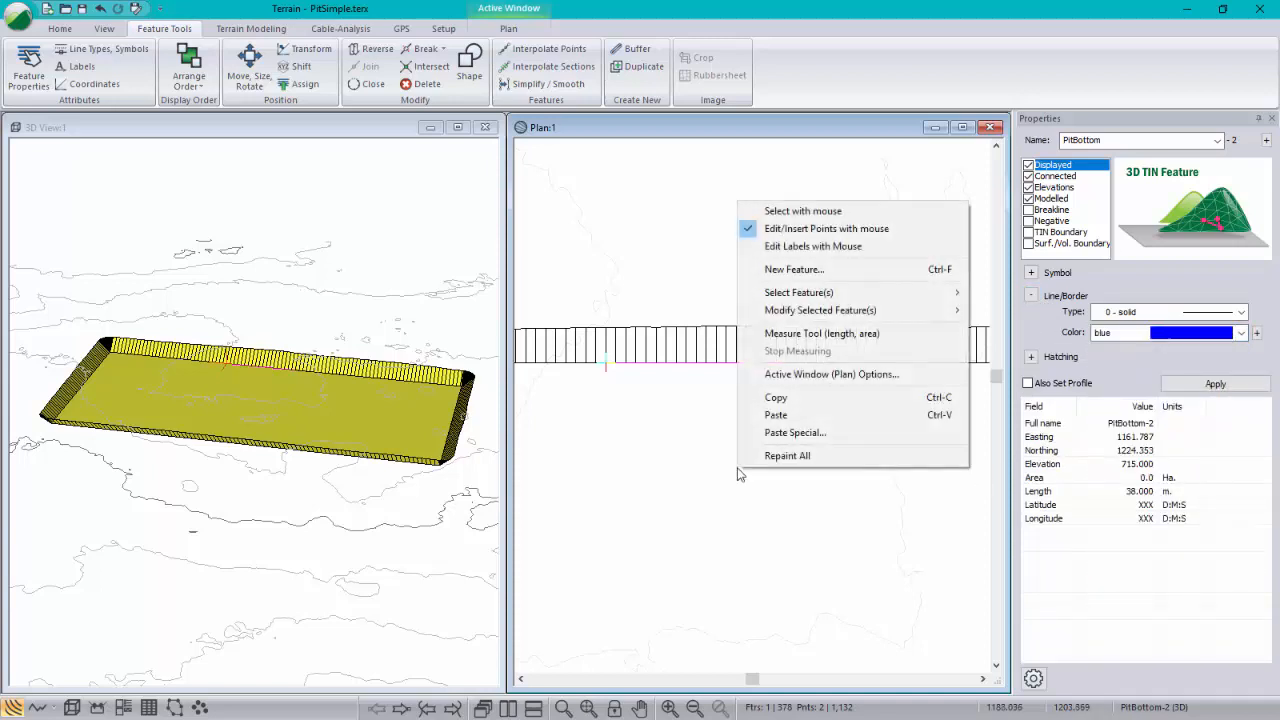
pyautogui.click(803, 213)
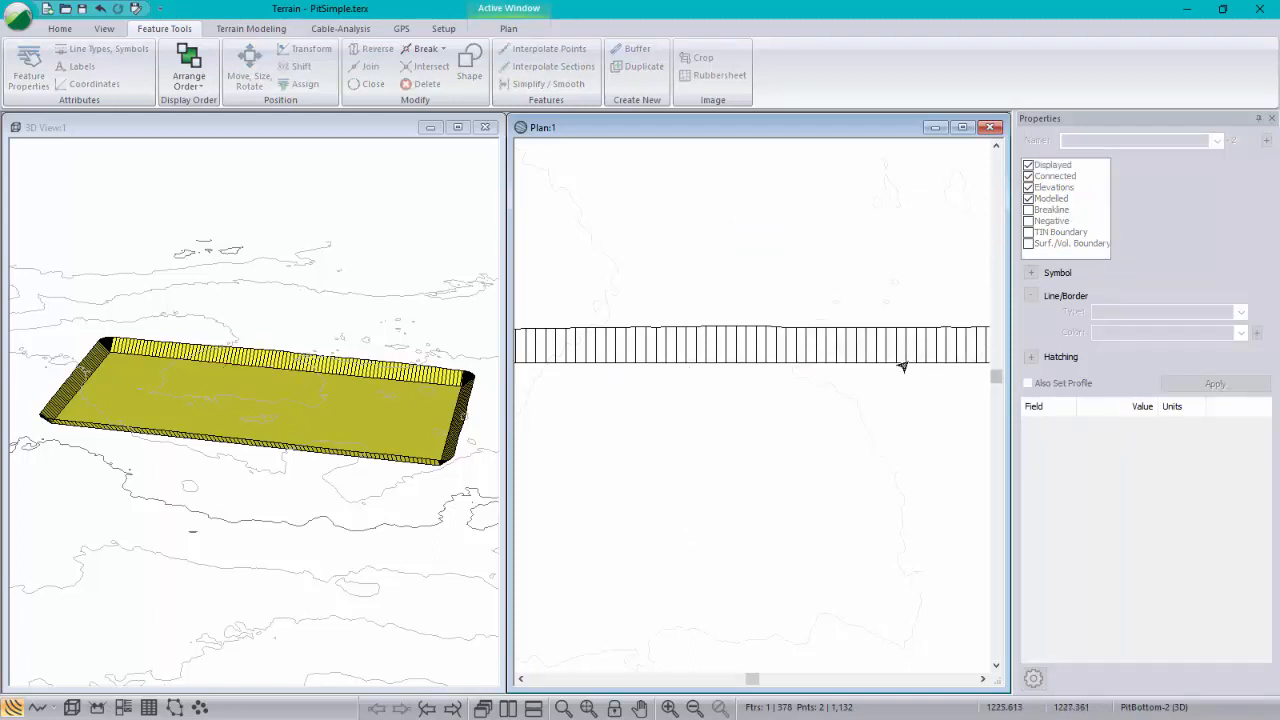
pyautogui.click(688, 369)
pyautogui.click(726, 397)
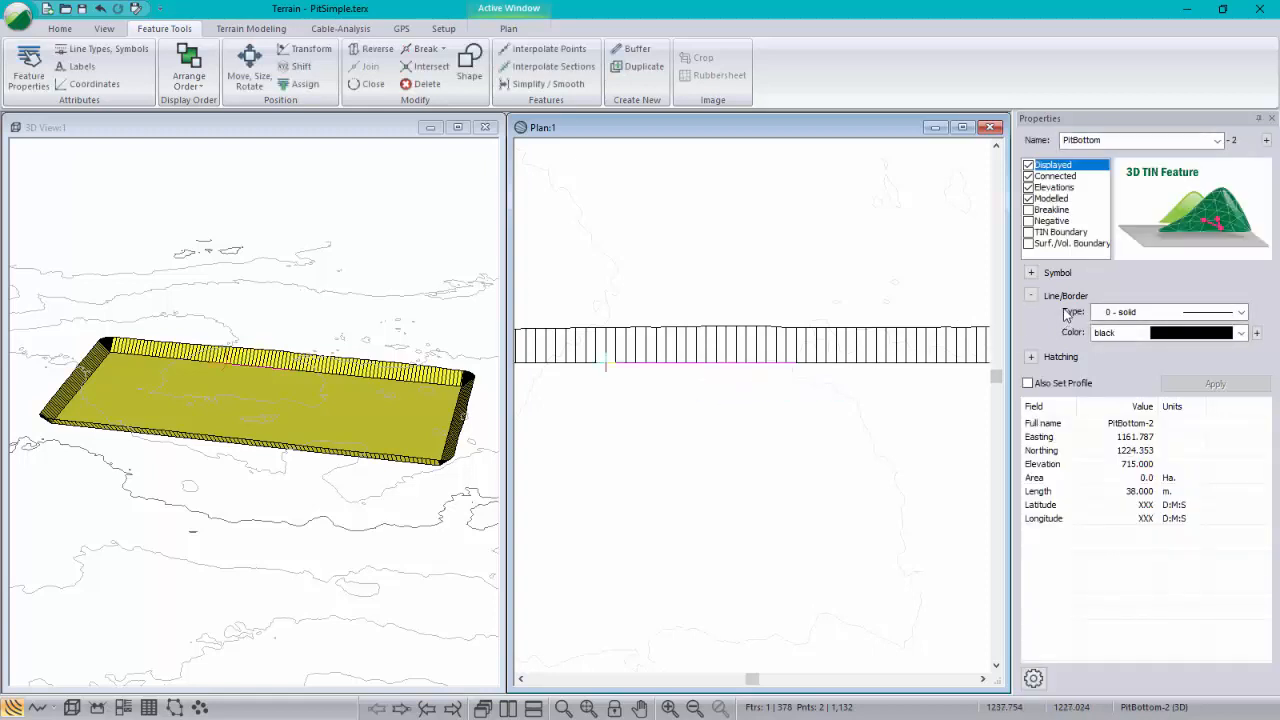
pyautogui.click(1200, 332)
pyautogui.click(1120, 489)
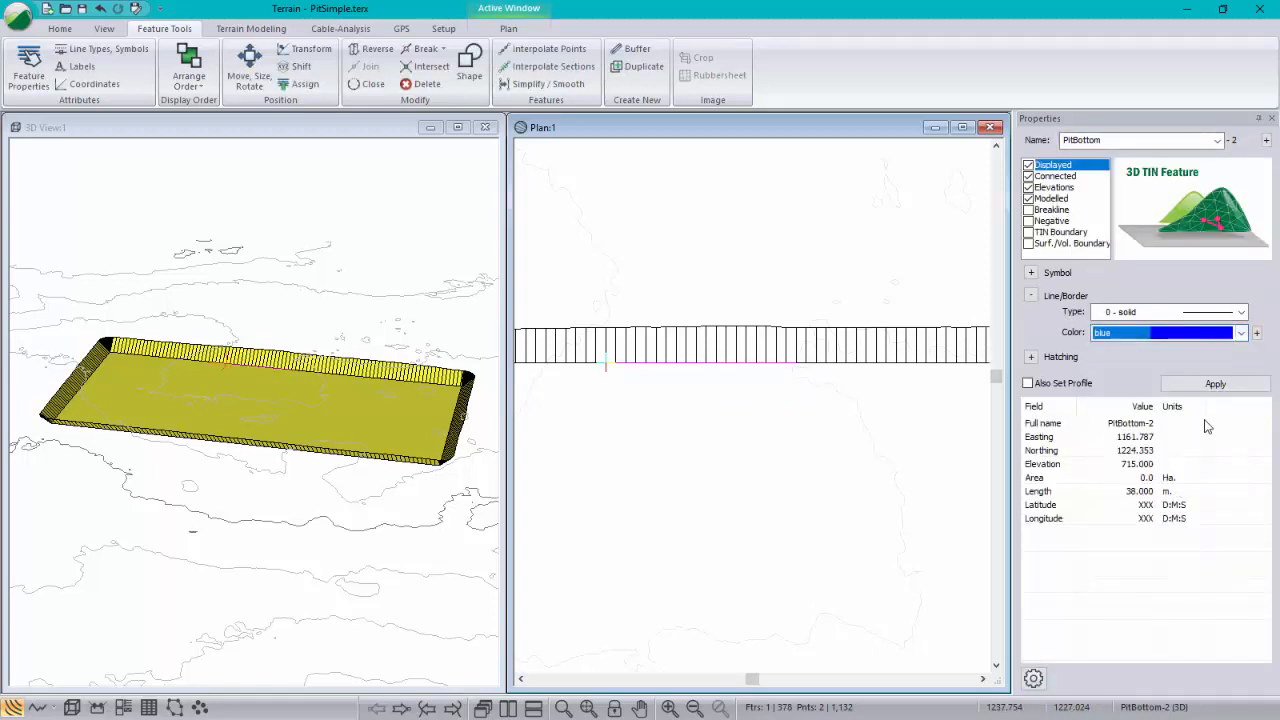
pyautogui.click(1214, 386)
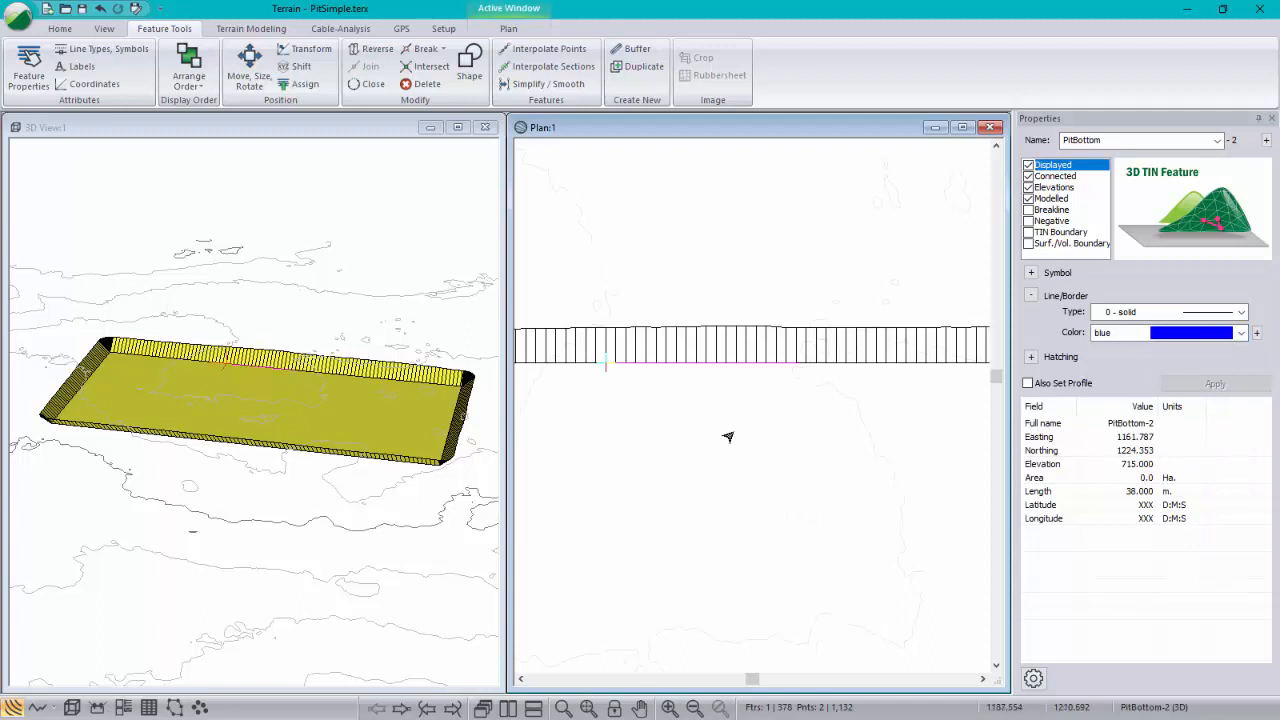
pyautogui.click(728, 437)
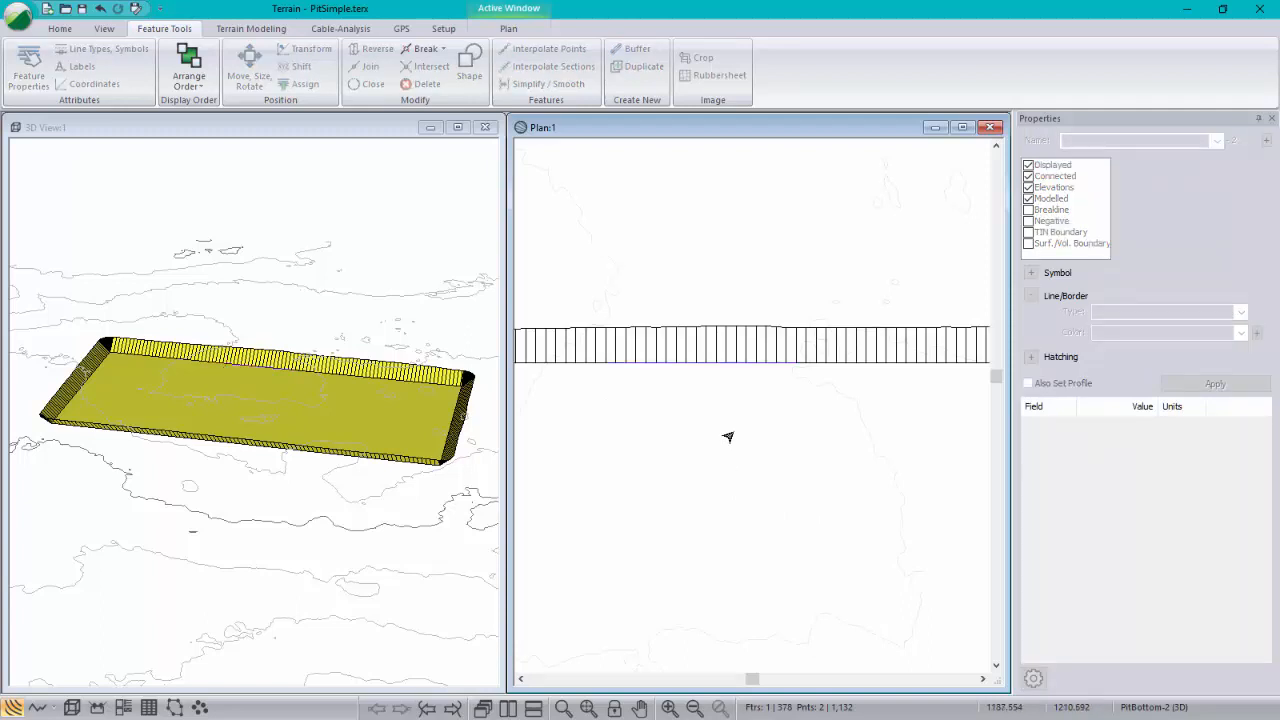
# - Select the two black PitBottom pieces on either side of the blue segment and join them into one feature
pyautogui.click(815, 365)
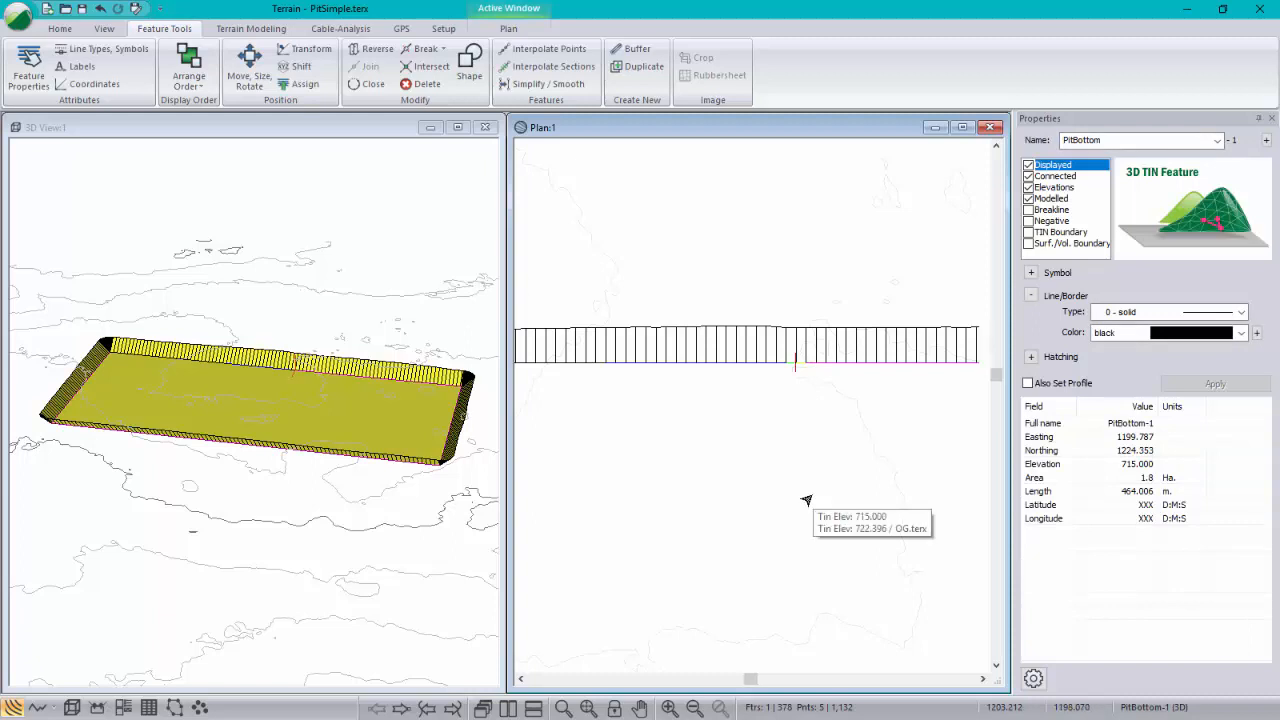
pyautogui.scroll(-2, 807, 500)
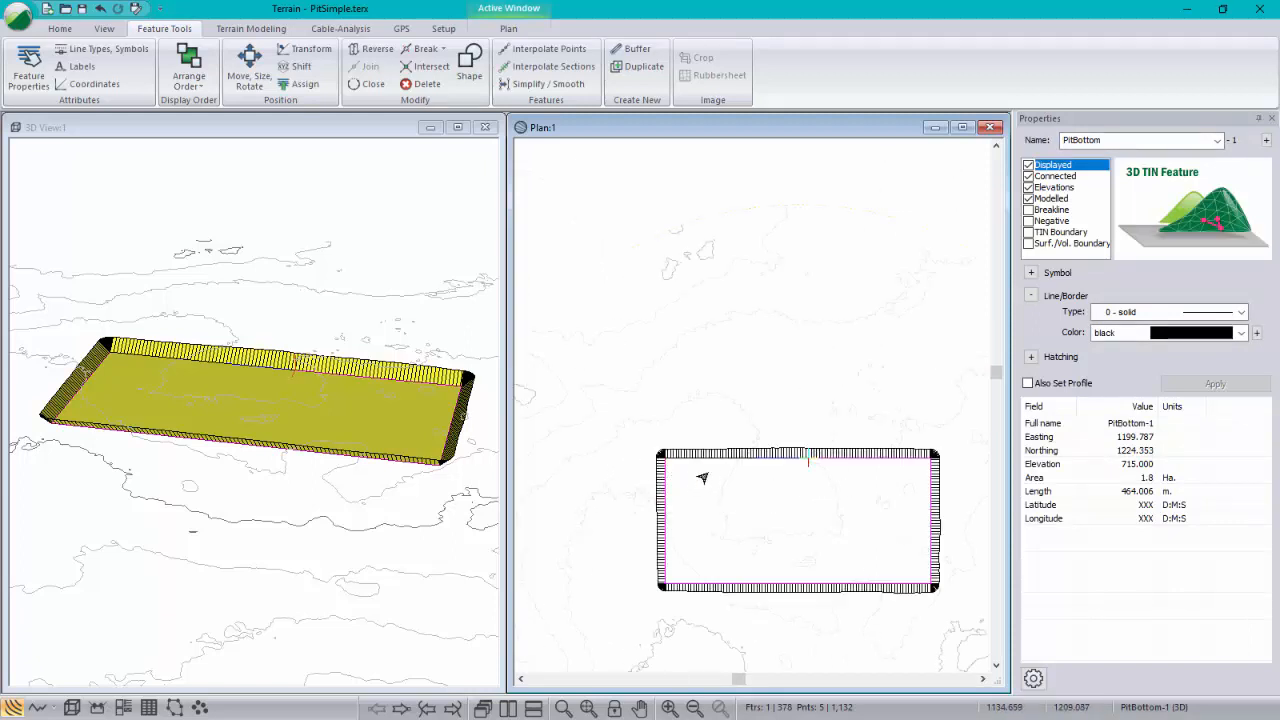
pyautogui.scroll(3, 706, 462)
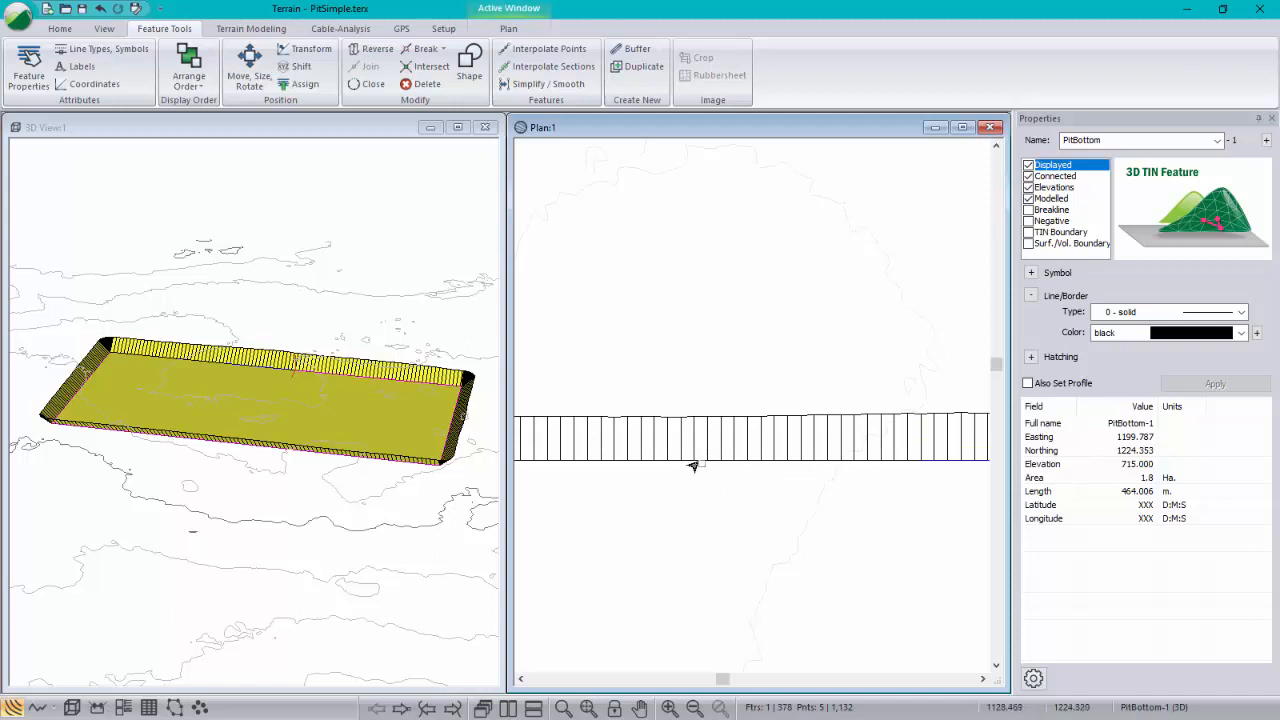
pyautogui.click(693, 466)
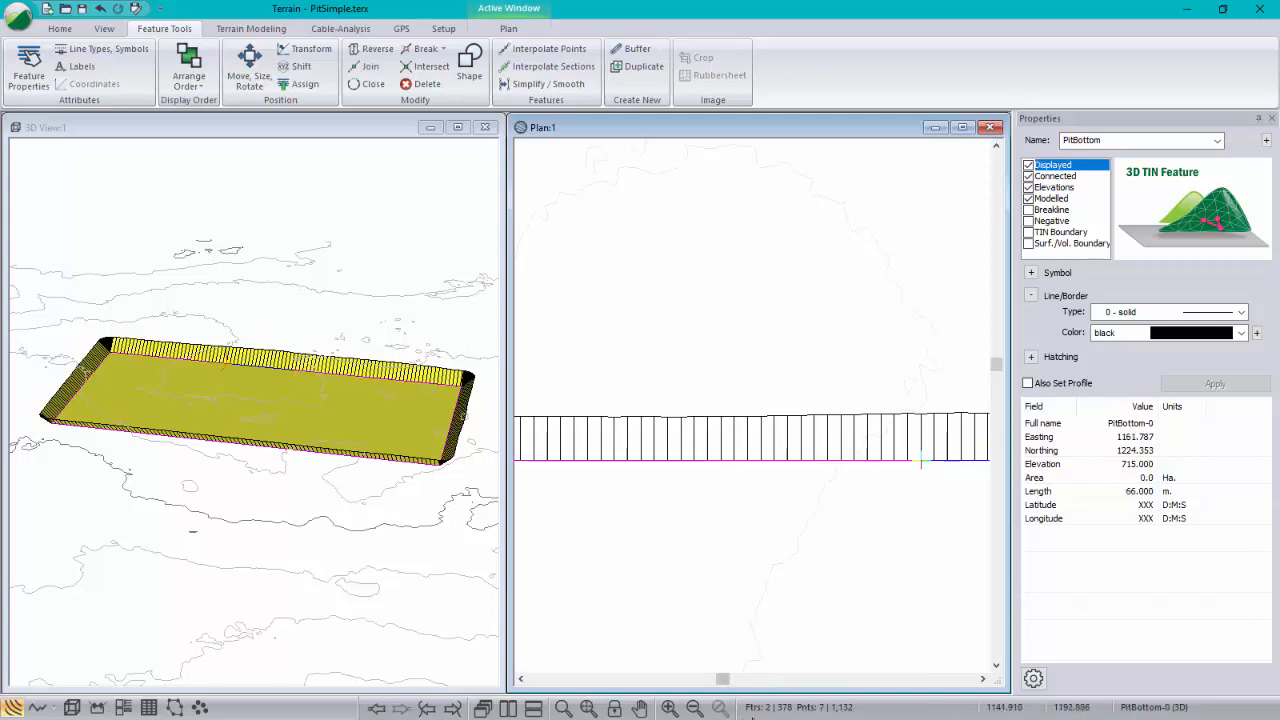
pyautogui.scroll(-1, 779, 569)
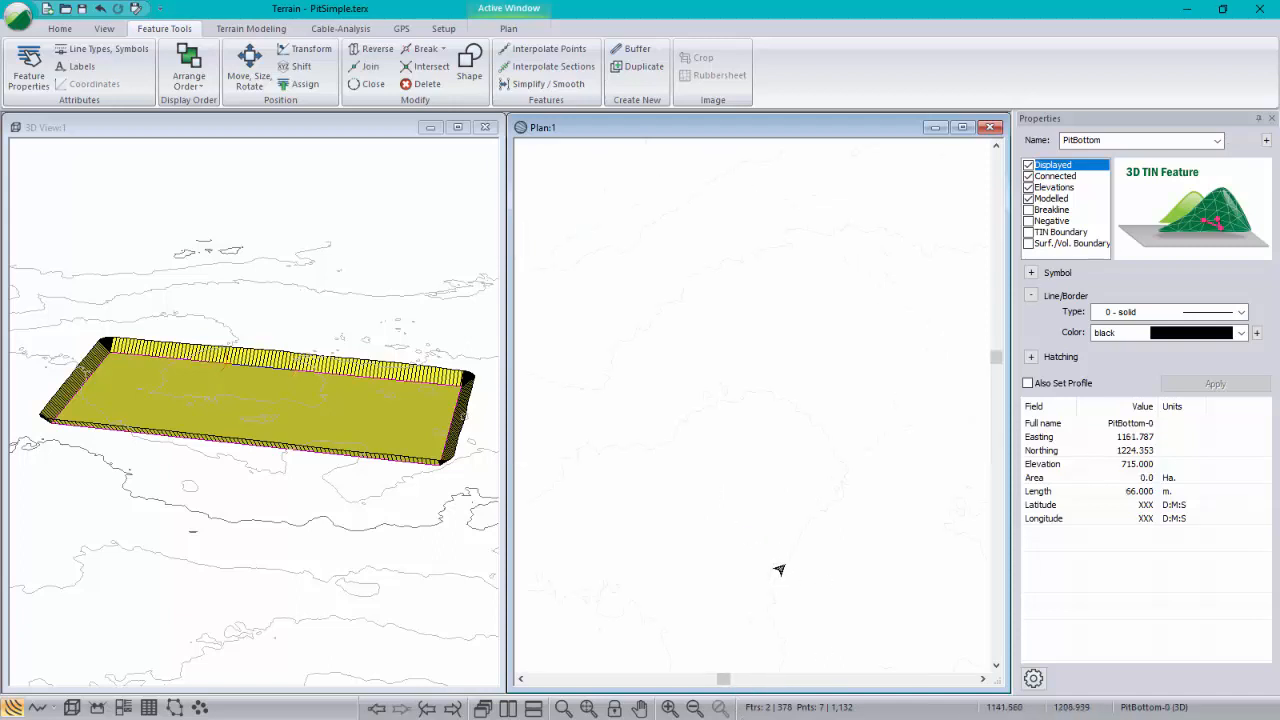
pyautogui.moveTo(830, 536)
pyautogui.mouseDown(button='middle')
pyautogui.moveTo(769, 411)
pyautogui.moveTo(683, 380)
pyautogui.mouseUp(button='middle')
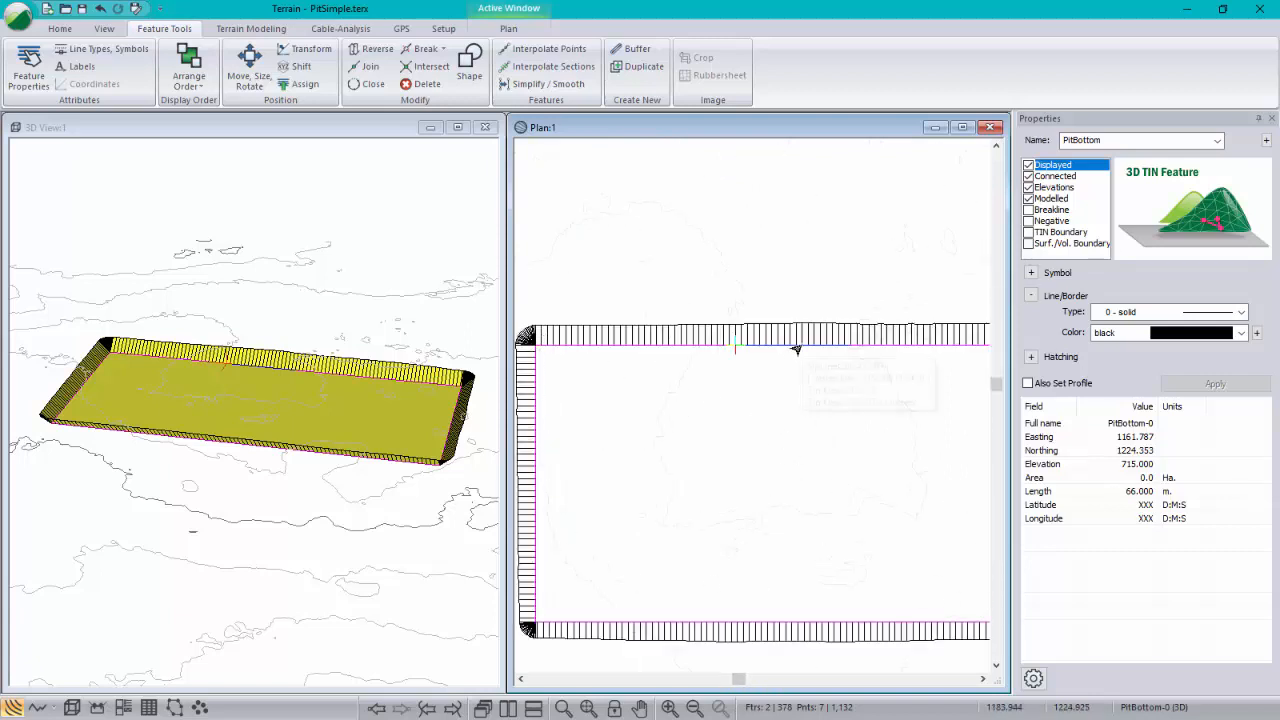
pyautogui.click(368, 68)
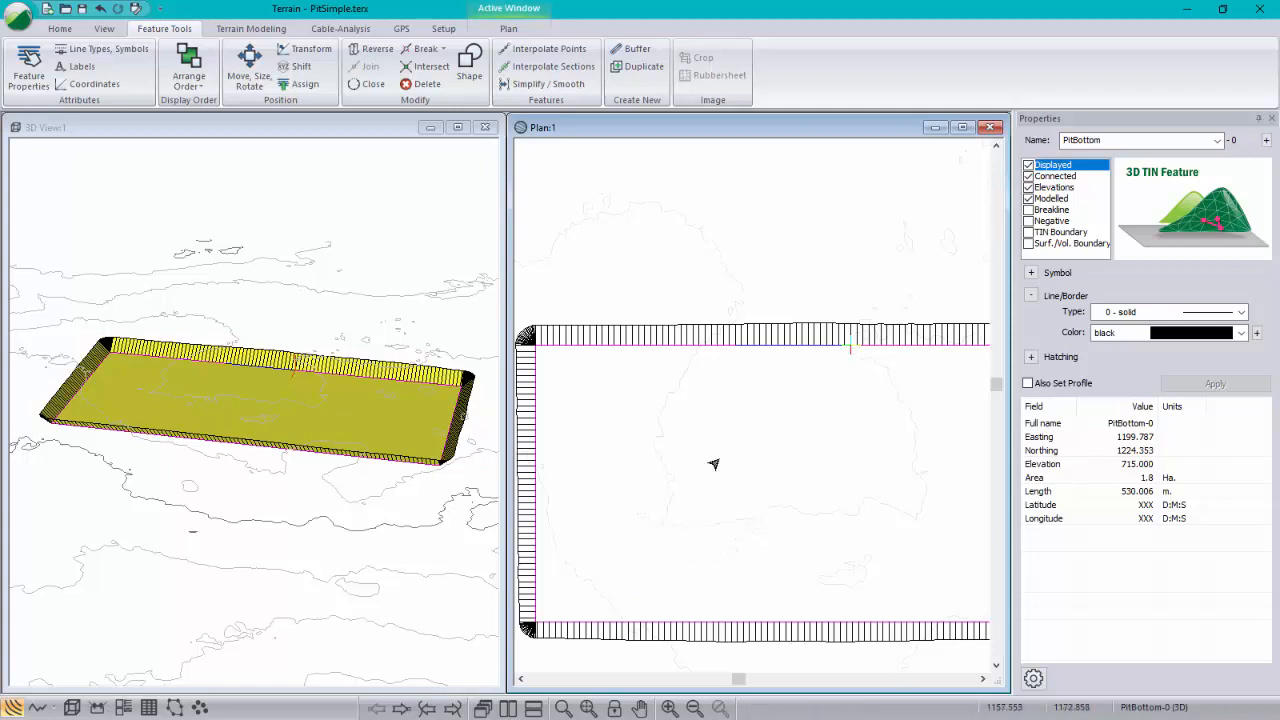
# - Inspect a cut slope line and the SS boundary along the pit's upper edge, and reselect the black PitBottom feature
pyautogui.click(645, 335)
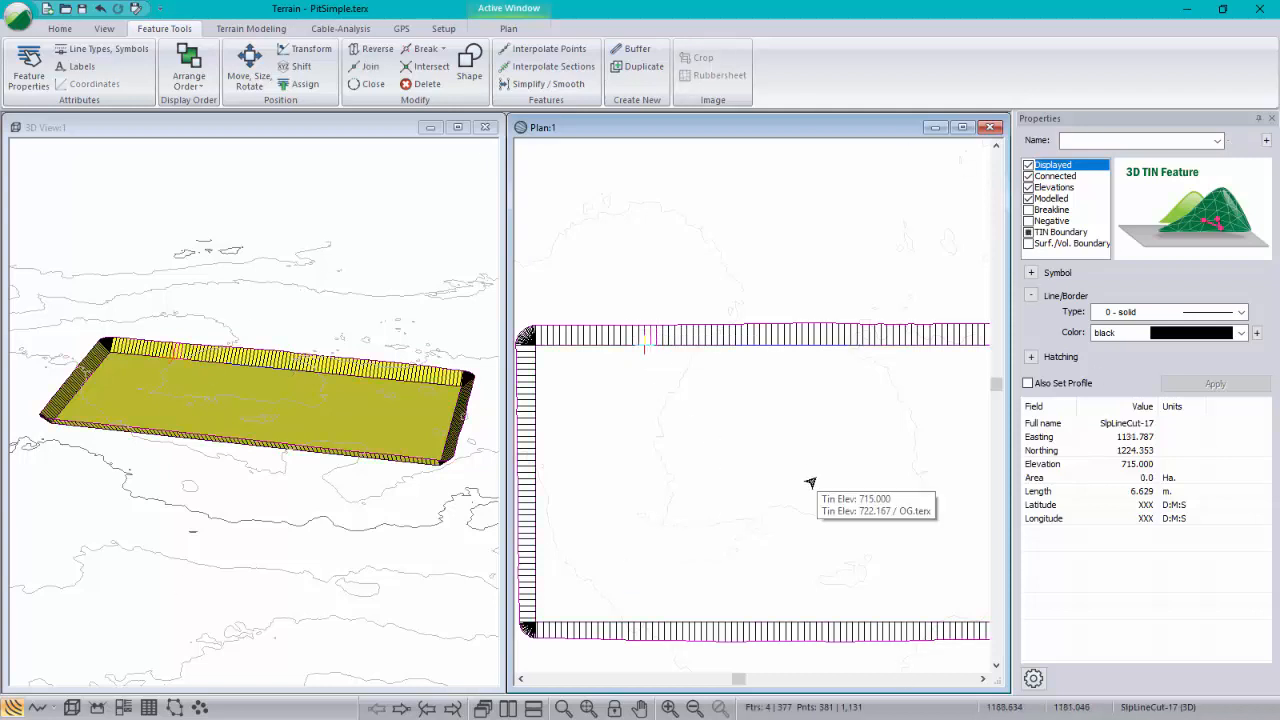
pyautogui.click(776, 331)
pyautogui.click(822, 354)
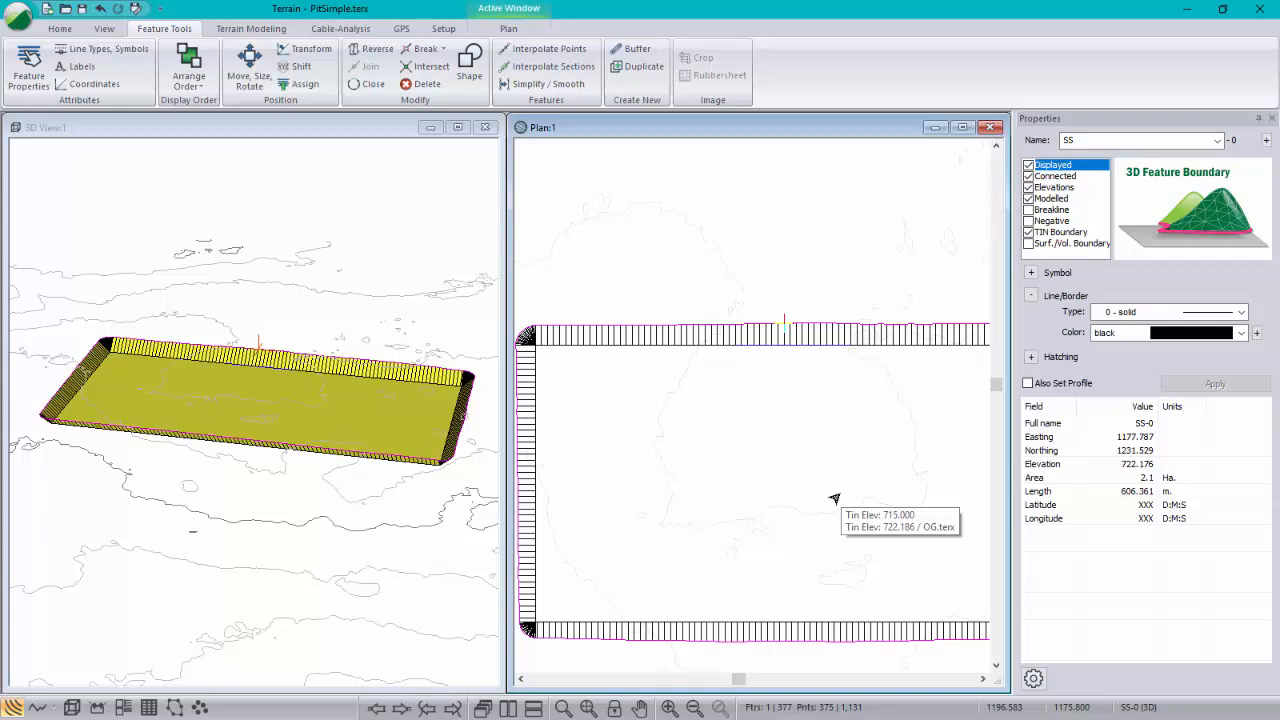
pyautogui.click(685, 367)
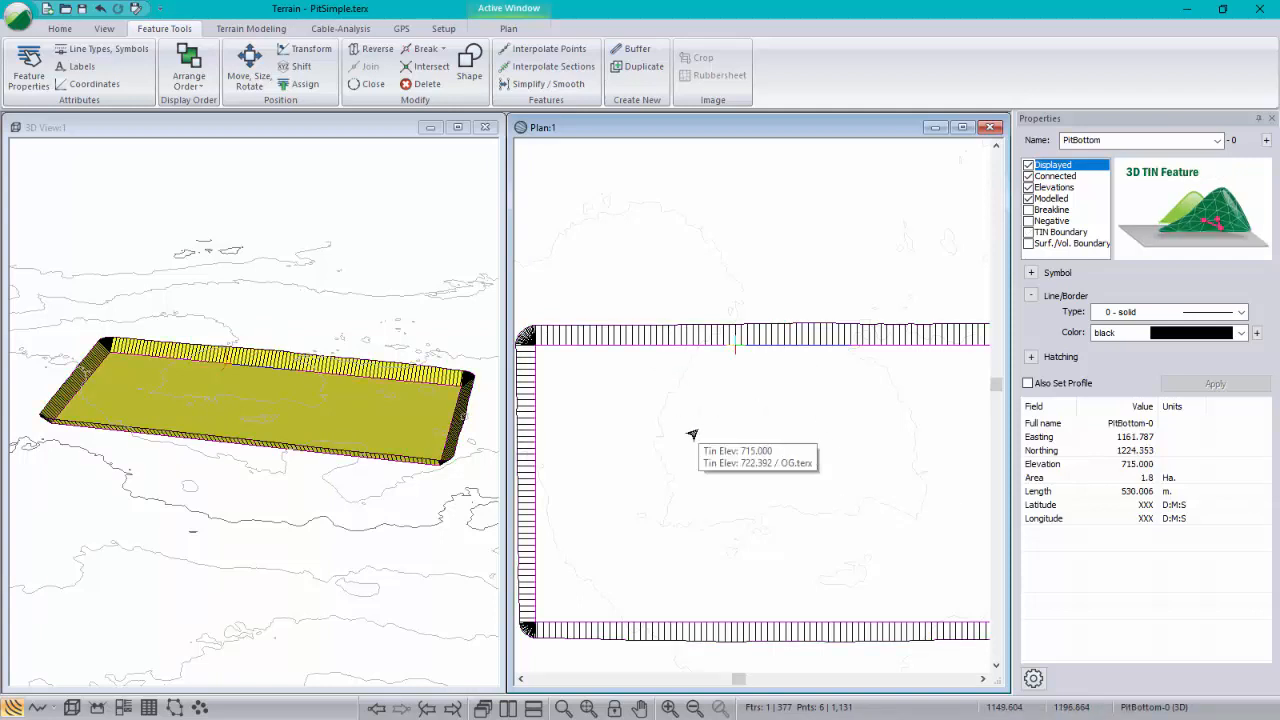
# - Save the terrain model under the new name demo in the PitWithRamp folder
pyautogui.click(22, 18)
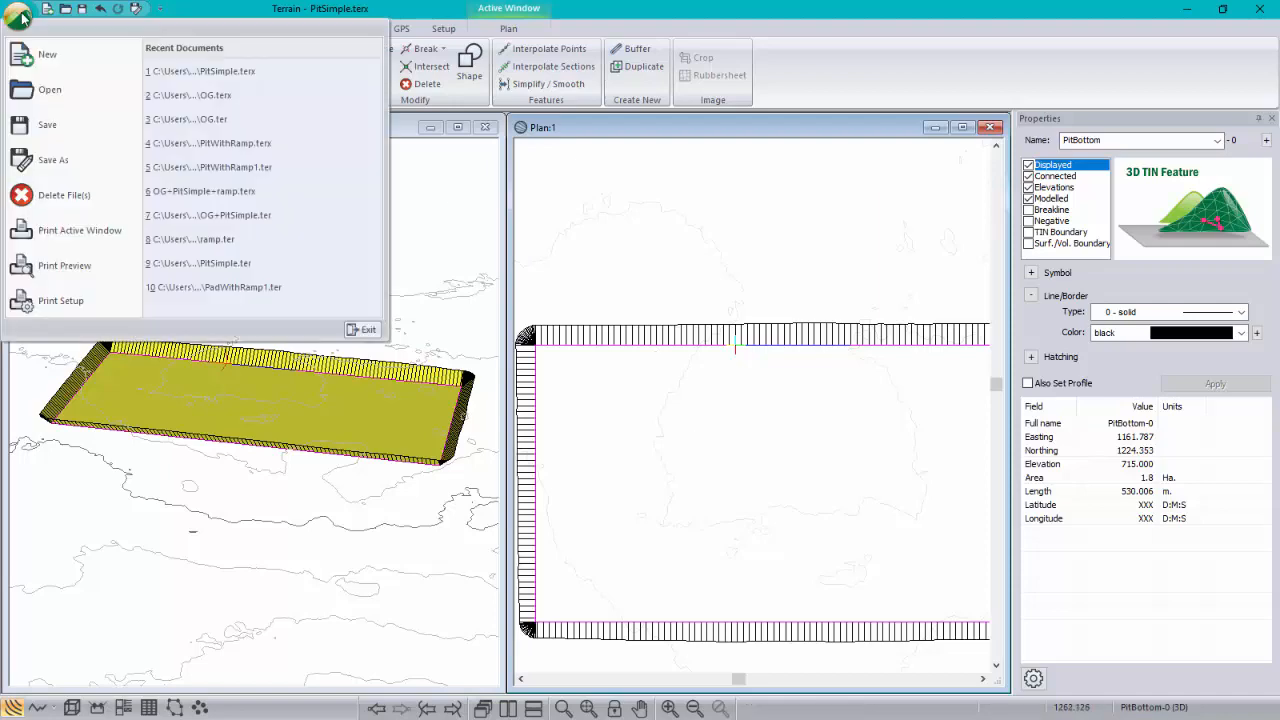
pyautogui.click(53, 160)
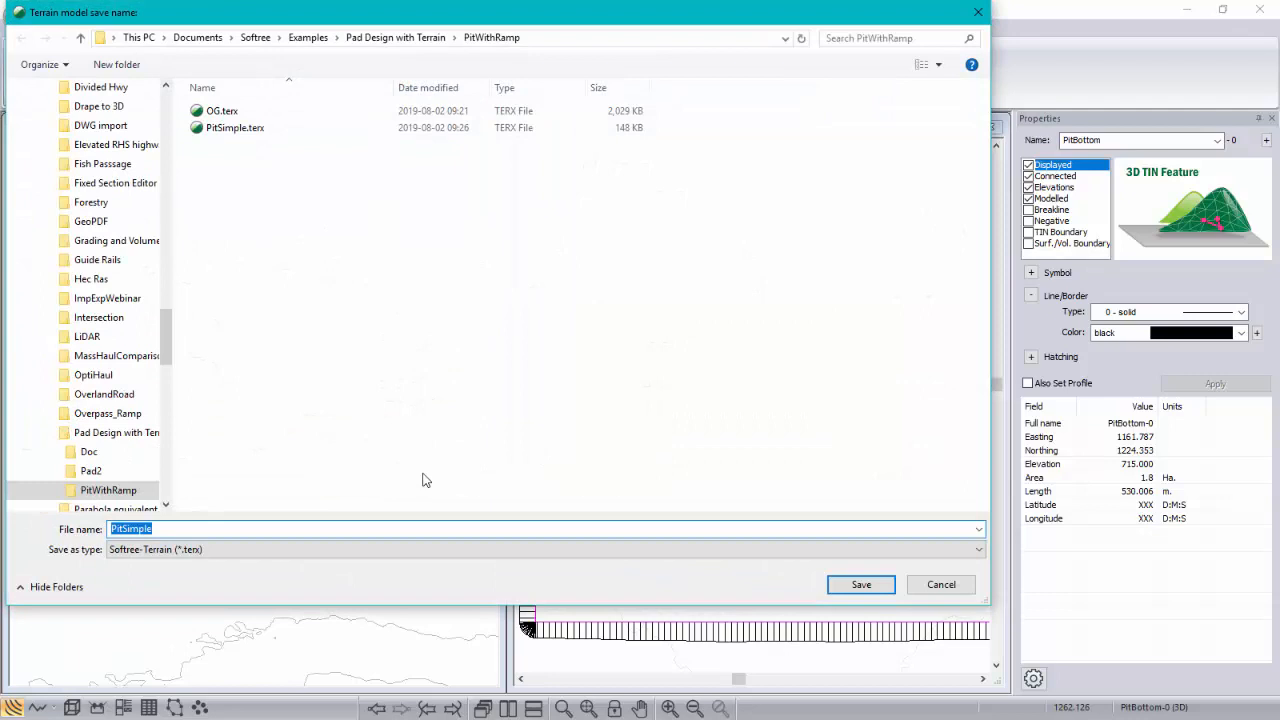
pyautogui.write('demo')
pyautogui.press('Return')
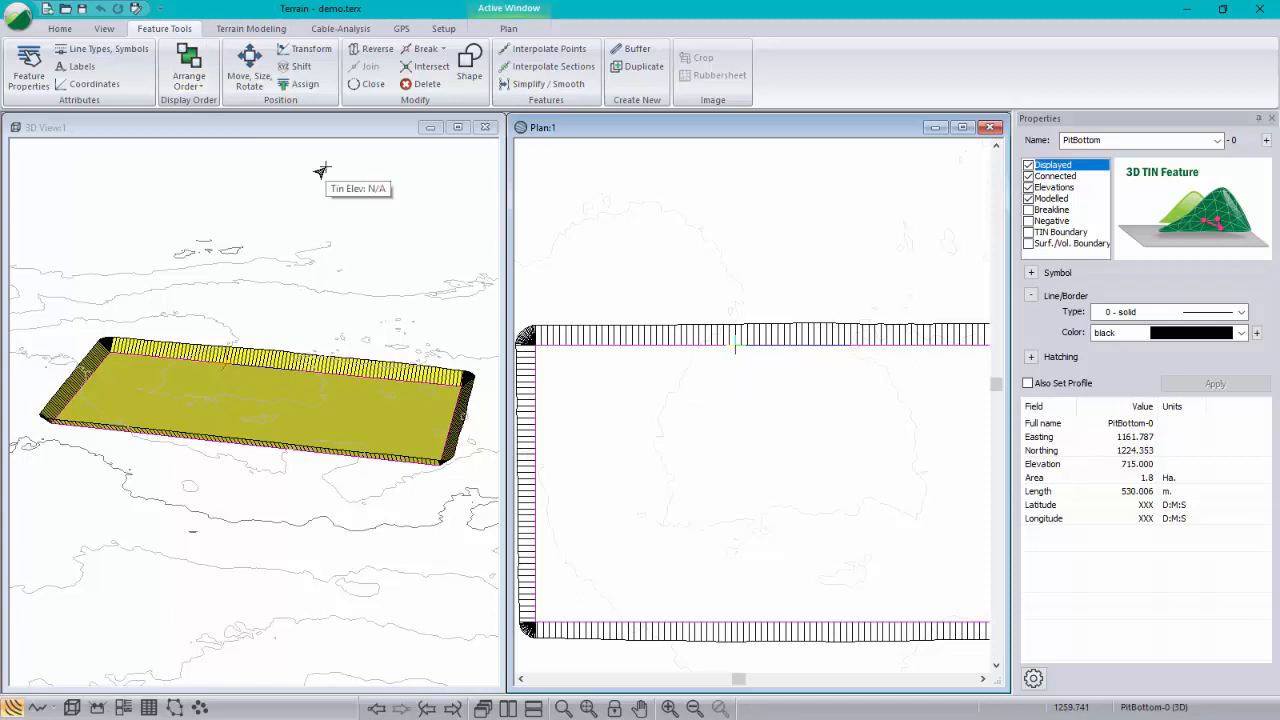
# - Grade the black PitBottom feature on its left side to OG.terx at 1:1 slopes, without setting daylight to TIN boundary, and close the volume report
pyautogui.click(251, 28)
pyautogui.click(196, 66)
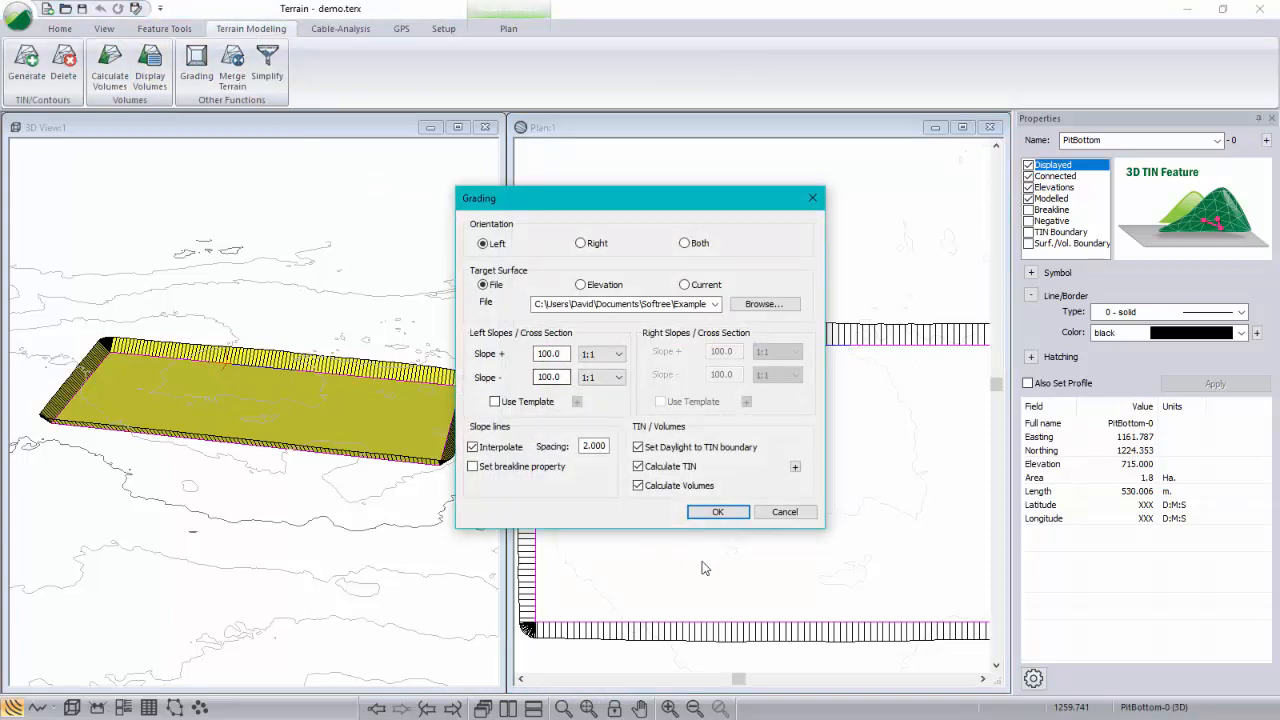
pyautogui.click(727, 511)
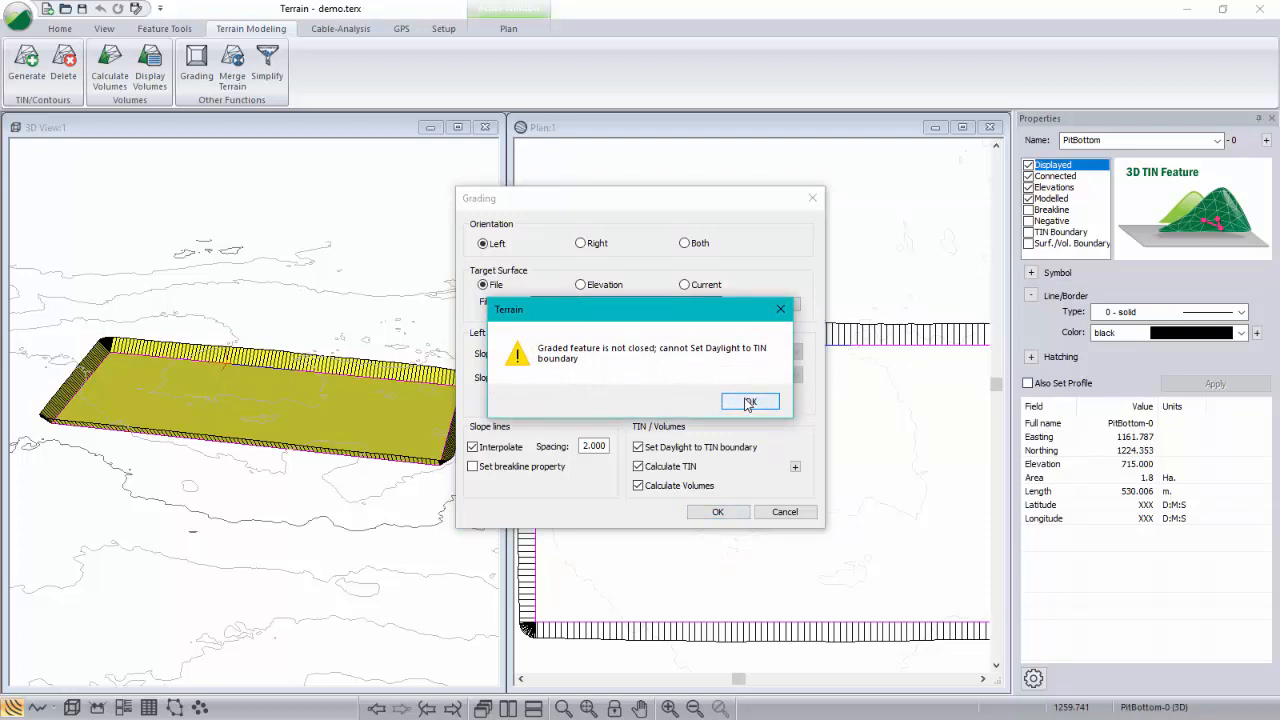
pyautogui.click(749, 402)
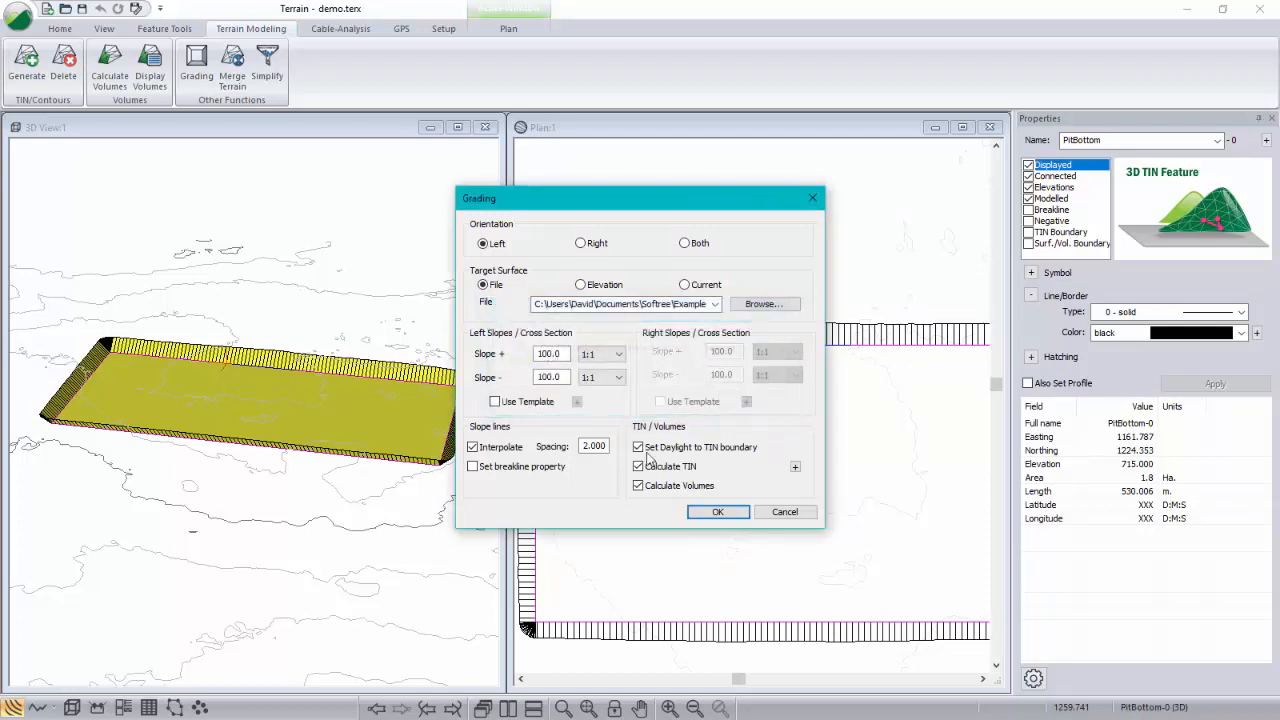
pyautogui.click(729, 510)
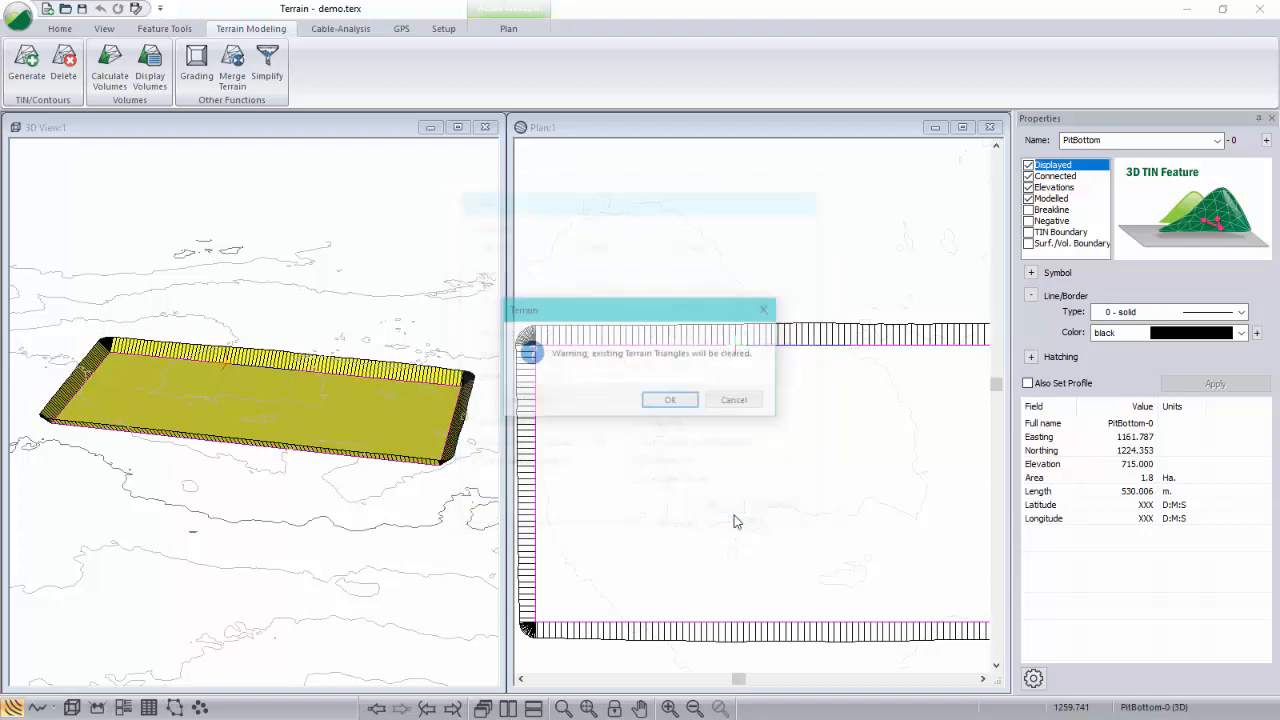
pyautogui.click(668, 403)
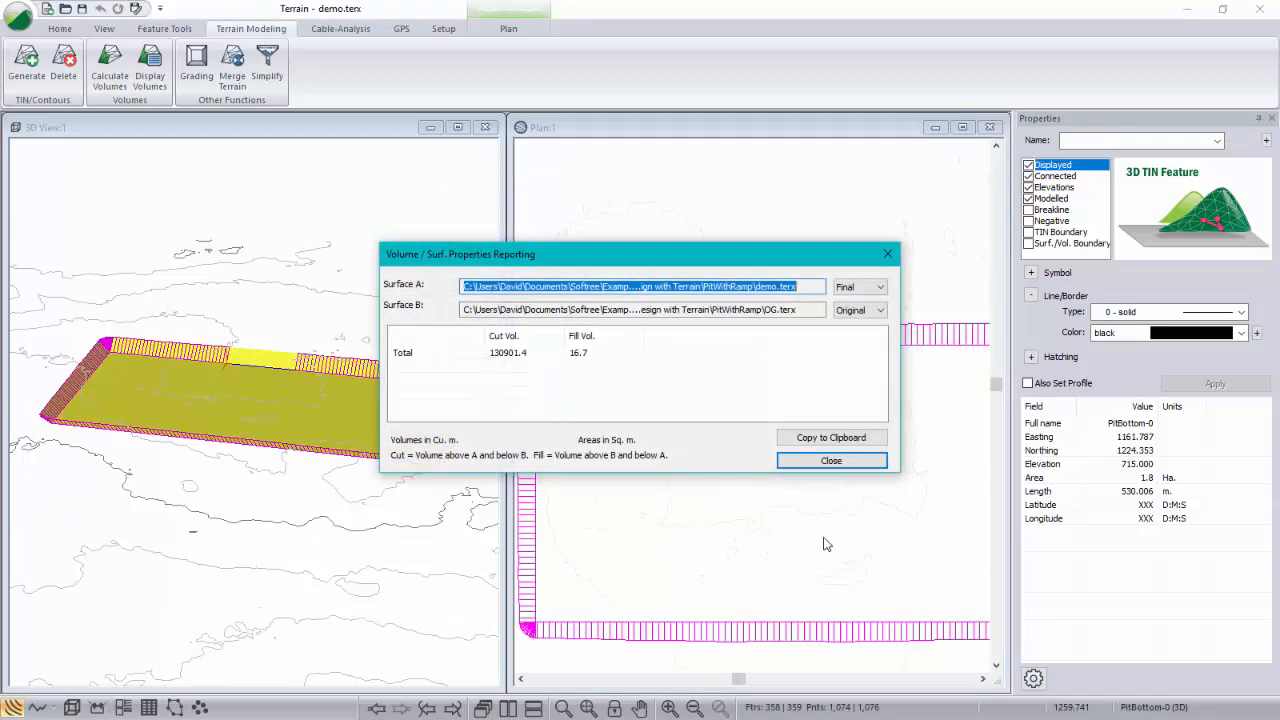
pyautogui.click(820, 460)
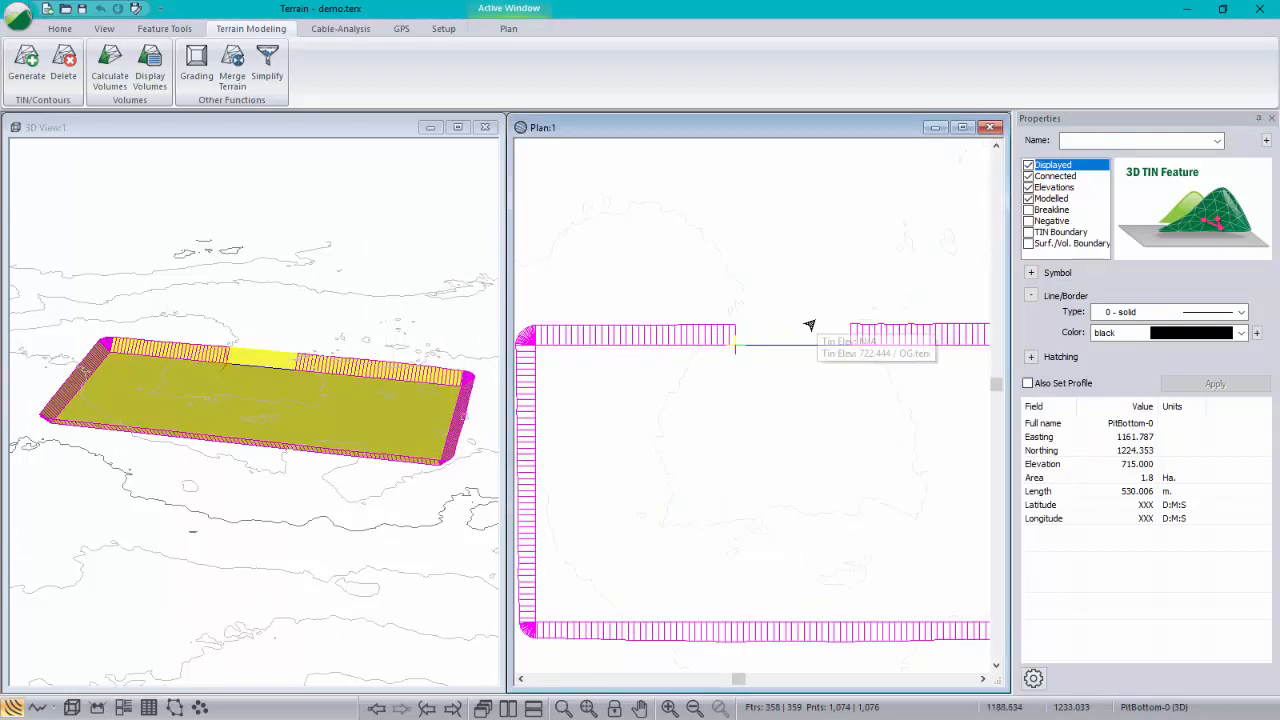
# - Grade the blue middle segment to OG.terx with a 4:1 positive left slope and no daylight TIN boundary, and close the volume report
pyautogui.click(786, 346)
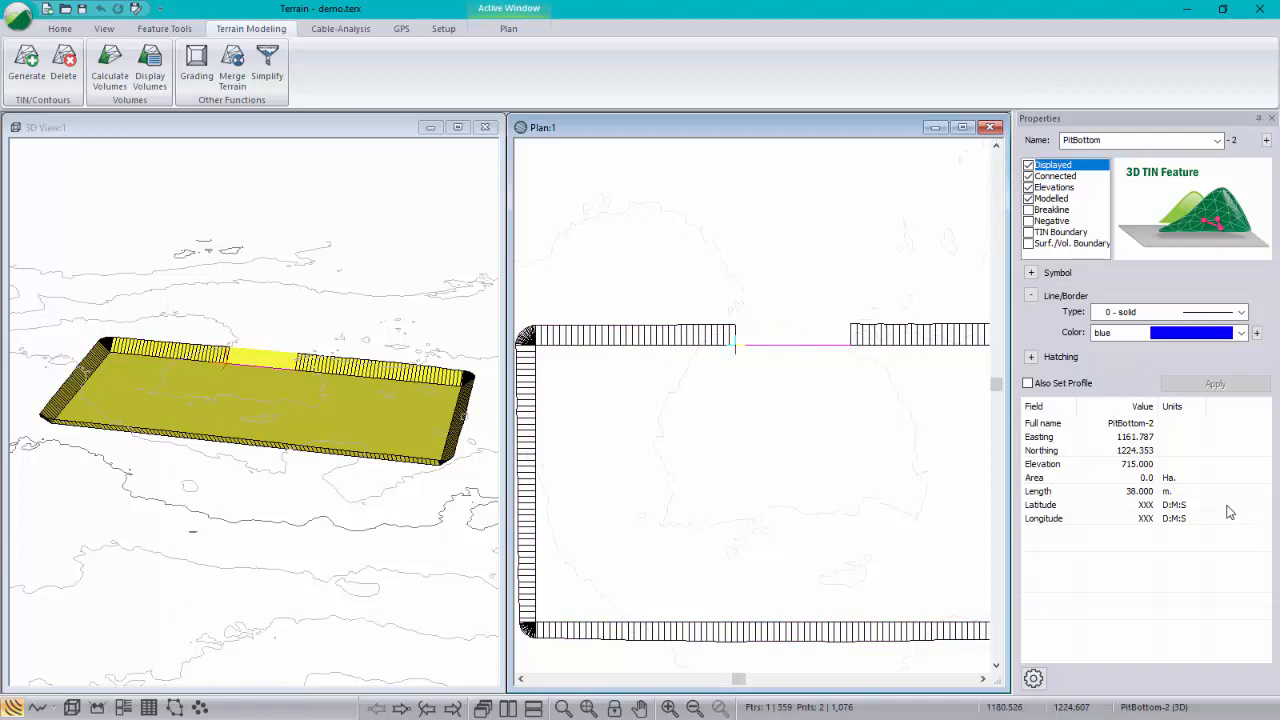
pyautogui.click(196, 65)
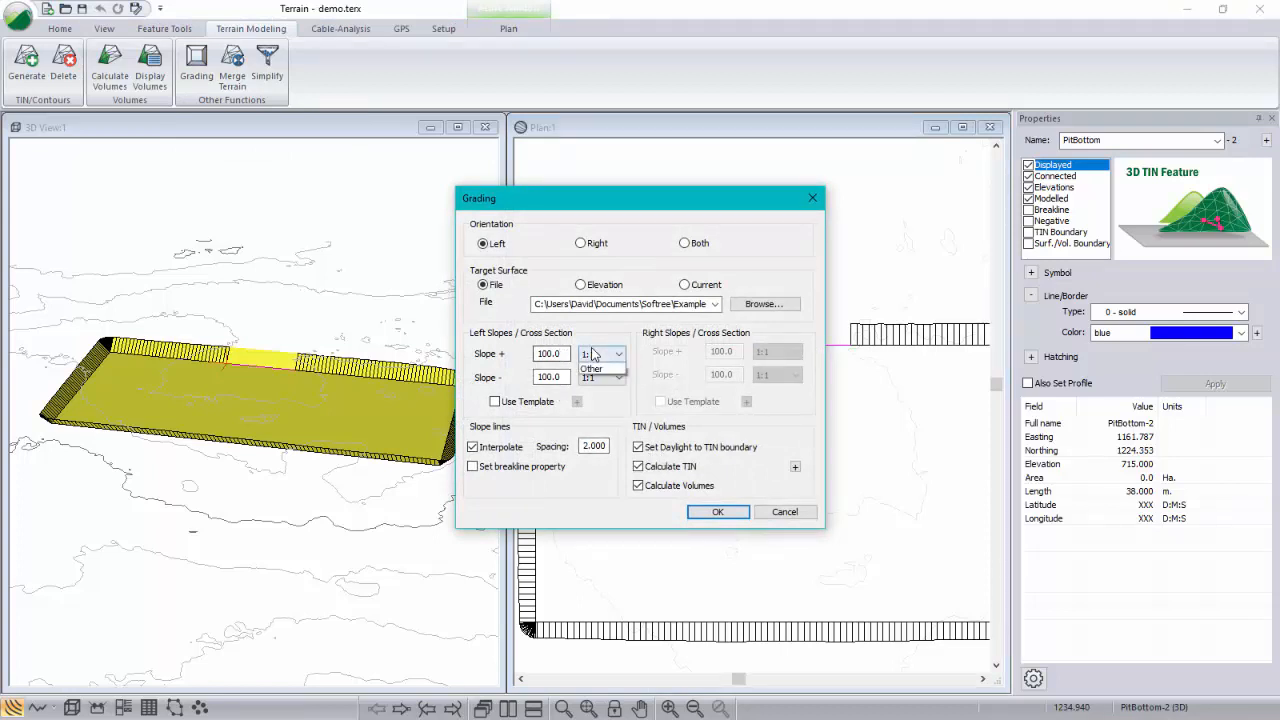
pyautogui.click(600, 354)
pyautogui.click(600, 452)
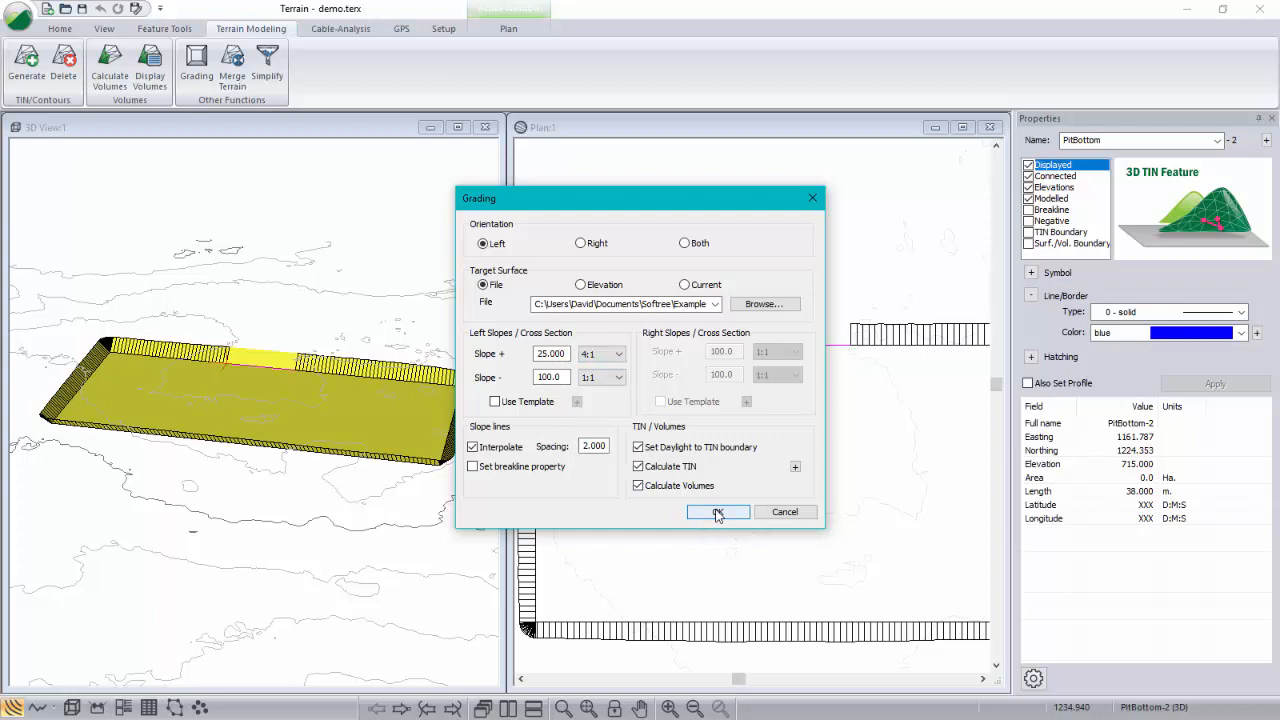
pyautogui.click(717, 513)
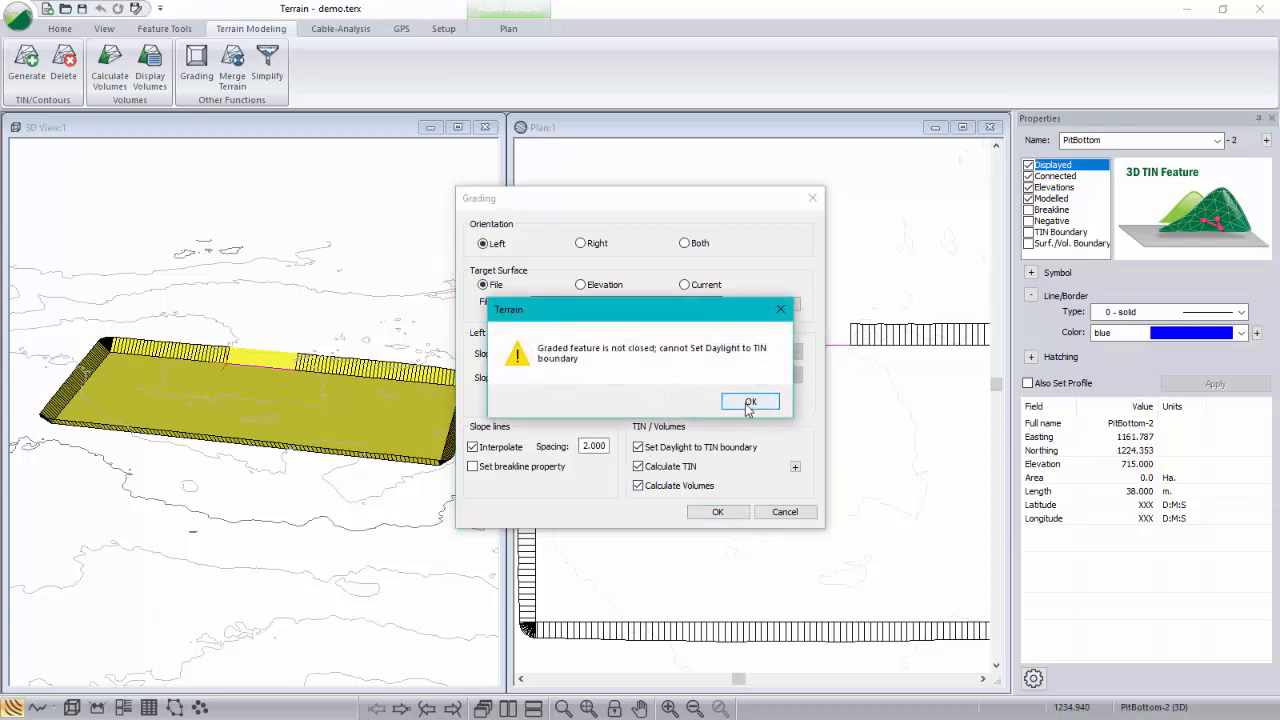
pyautogui.click(738, 404)
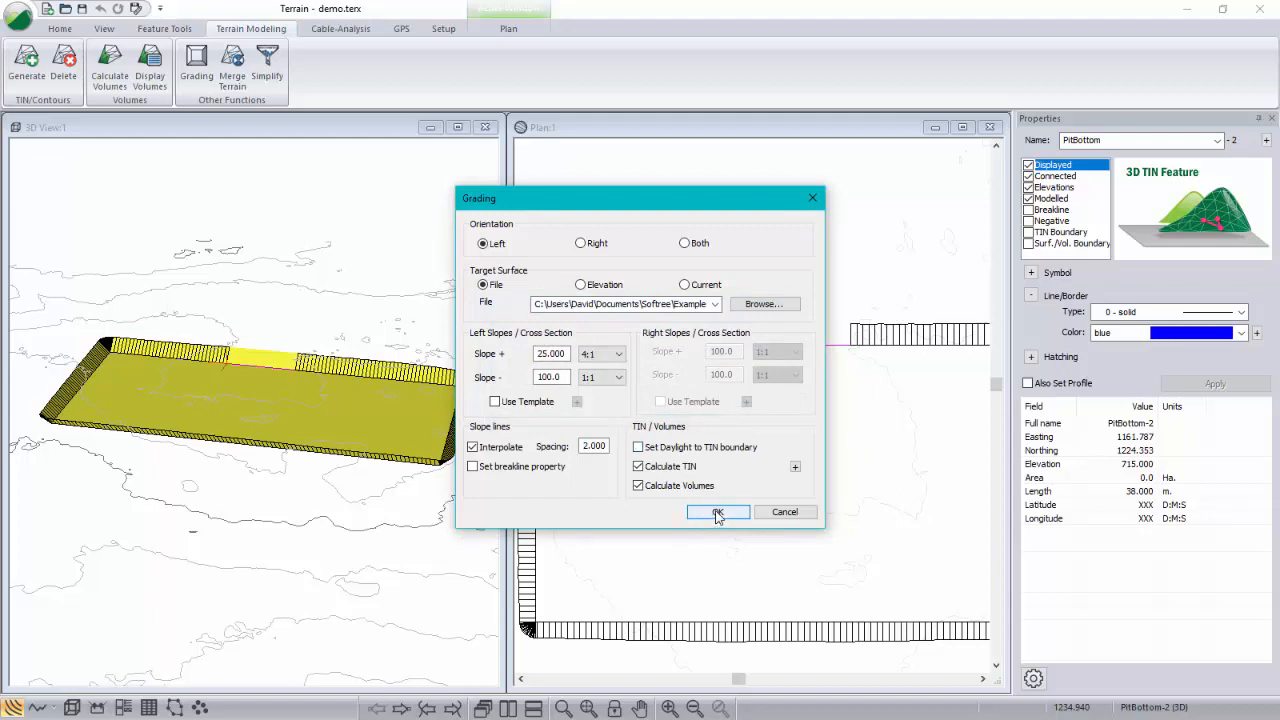
pyautogui.click(717, 512)
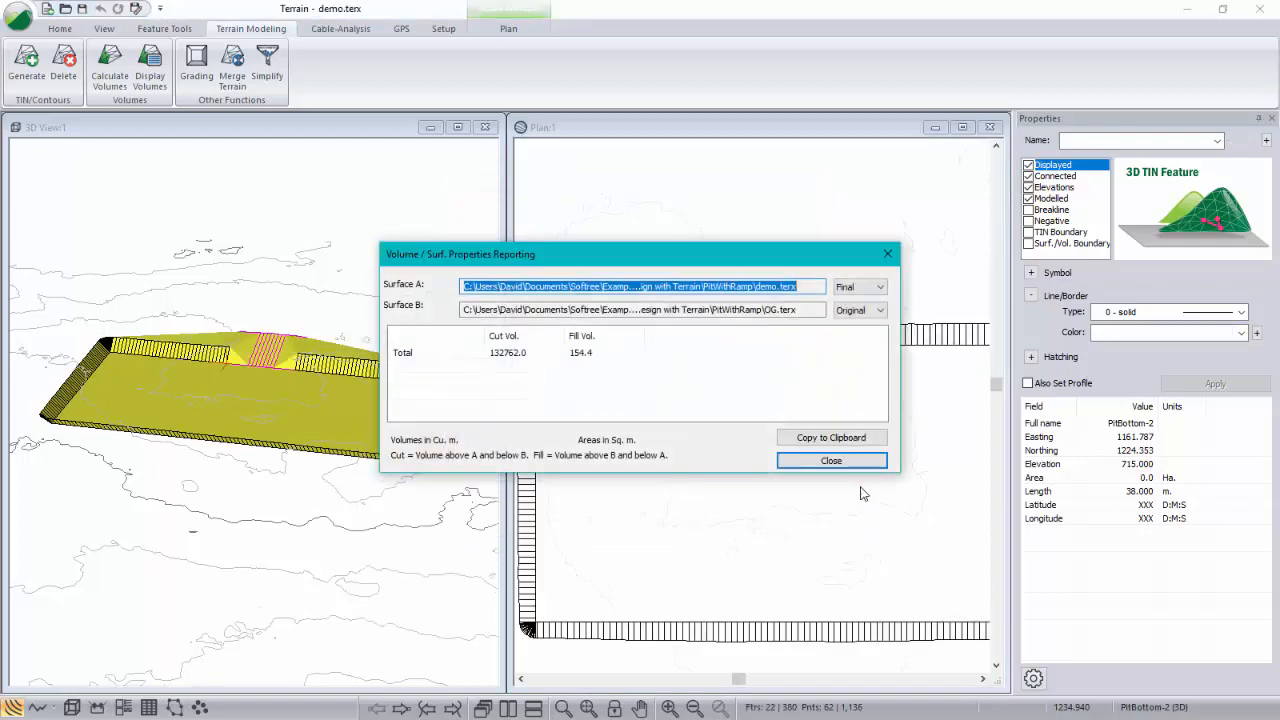
pyautogui.click(831, 461)
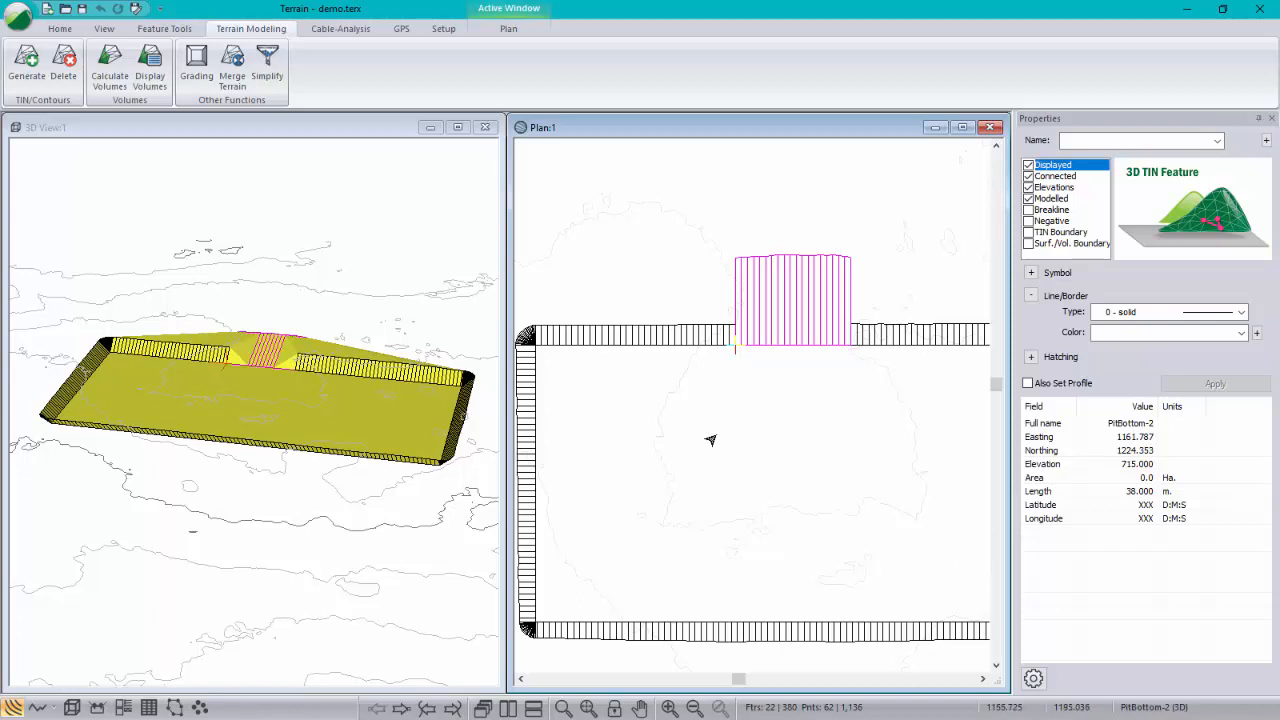
# - Select both PitBottom features, invert the selection, and delete all the other features, accepting the clearing of the terrain triangles
pyautogui.moveTo(732, 428)
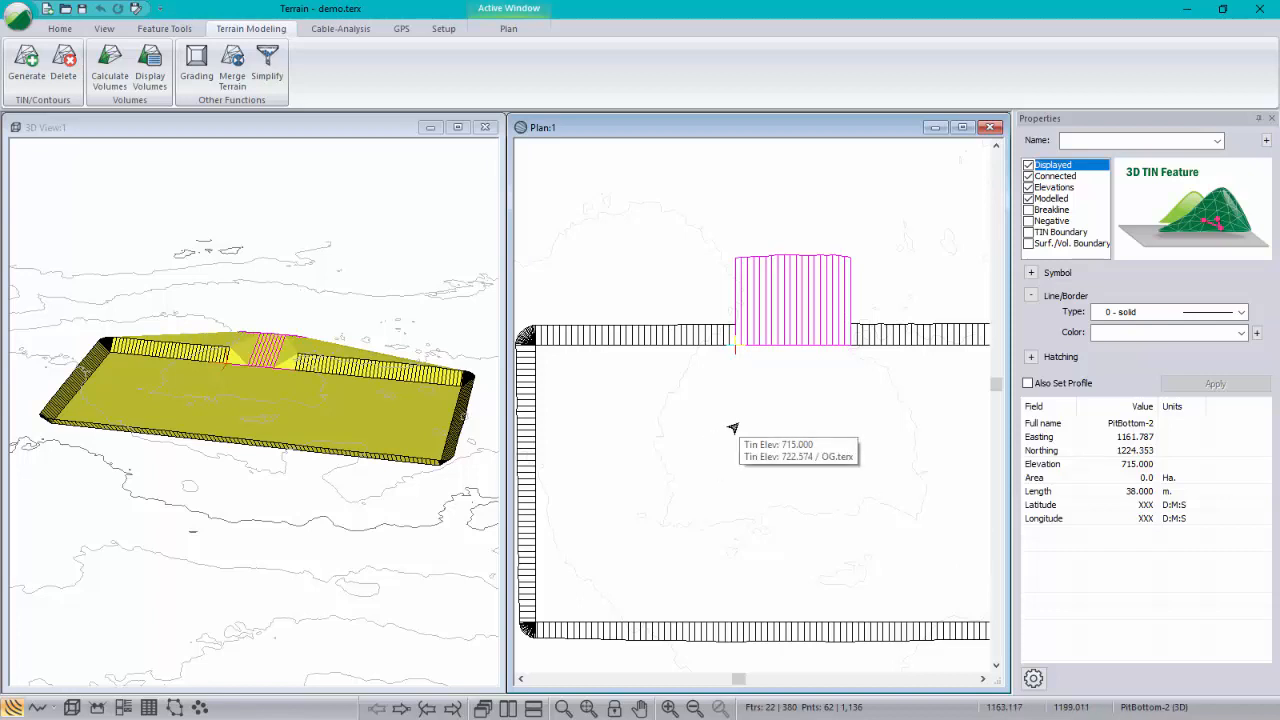
pyautogui.click(783, 352)
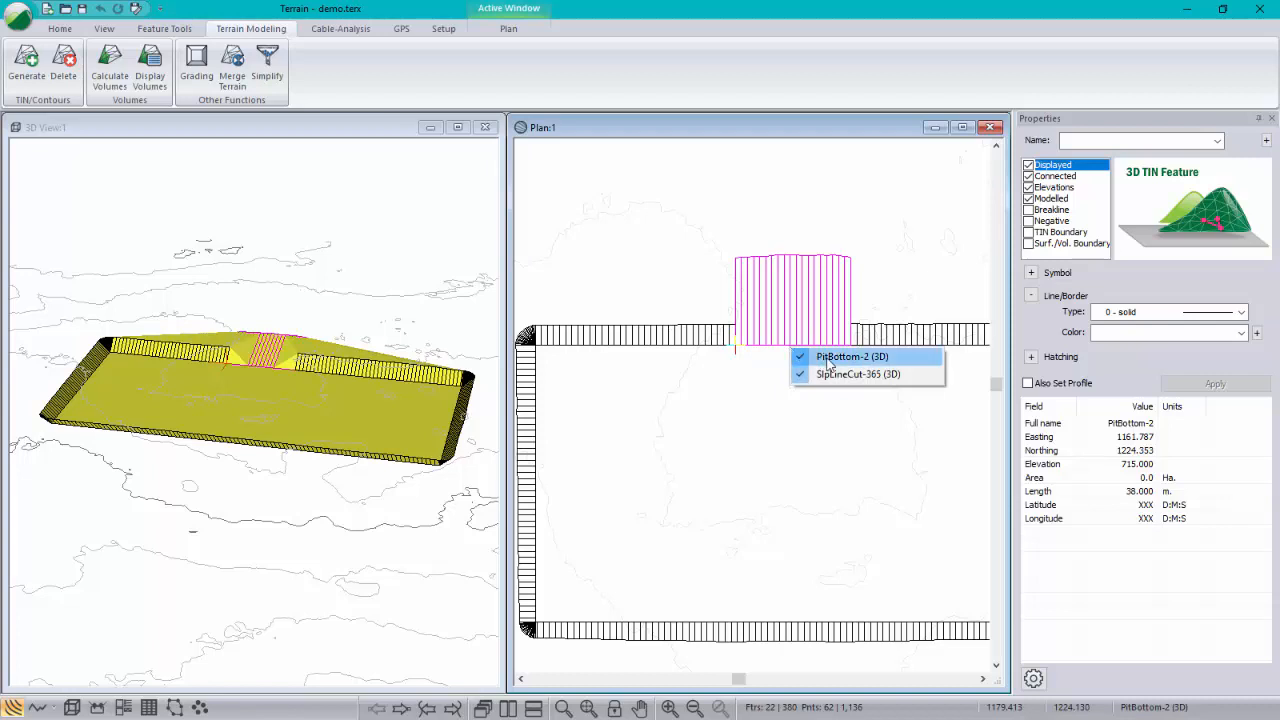
pyautogui.click(829, 362)
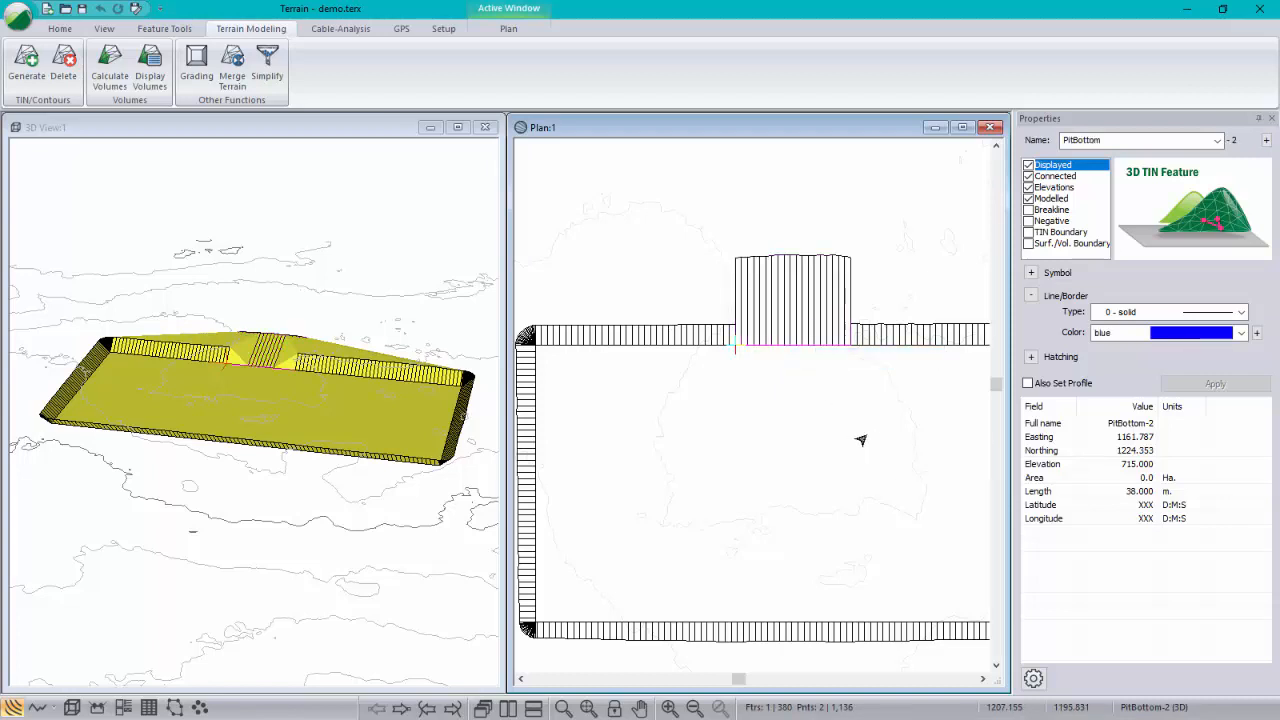
pyautogui.click(638, 352)
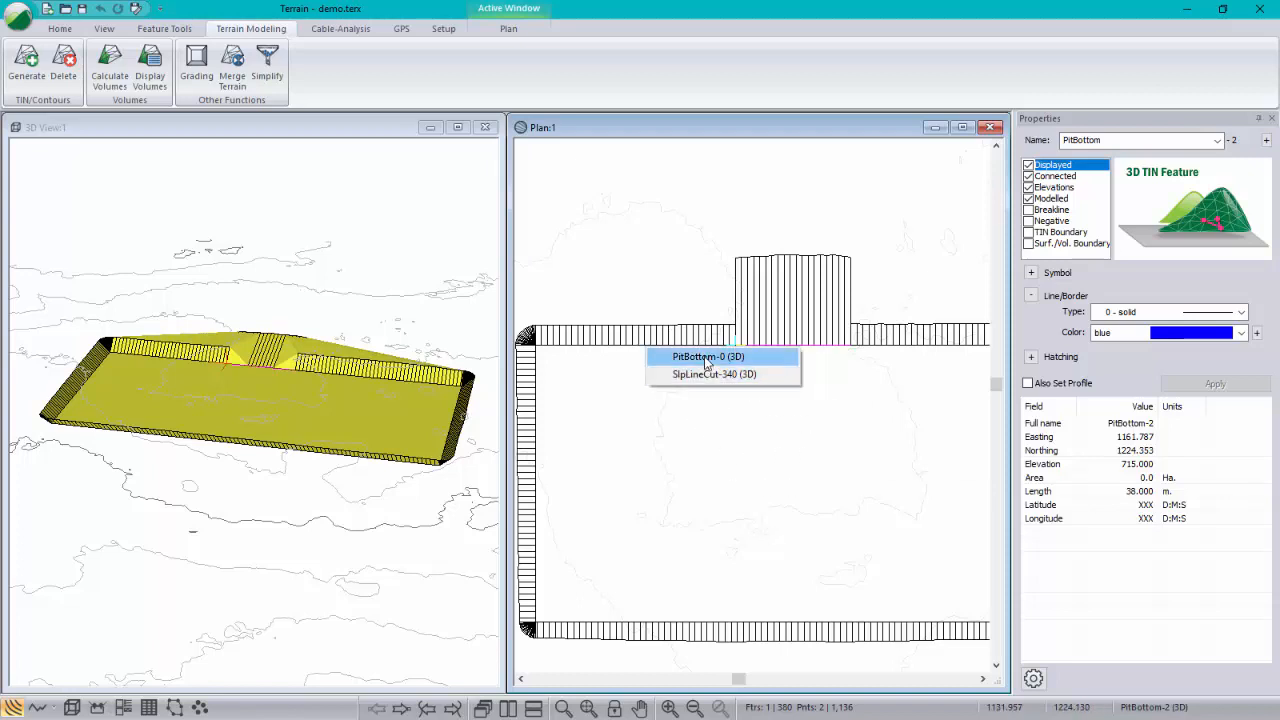
pyautogui.click(708, 357)
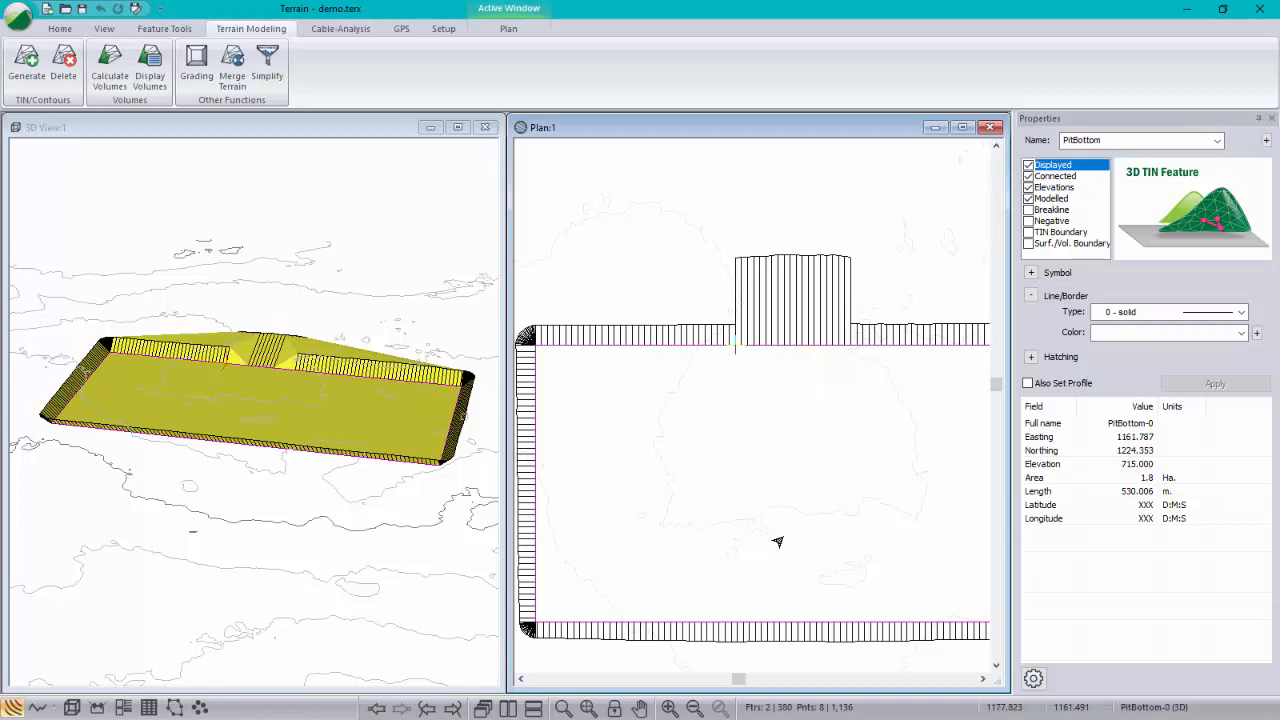
pyautogui.rightClick(676, 457)
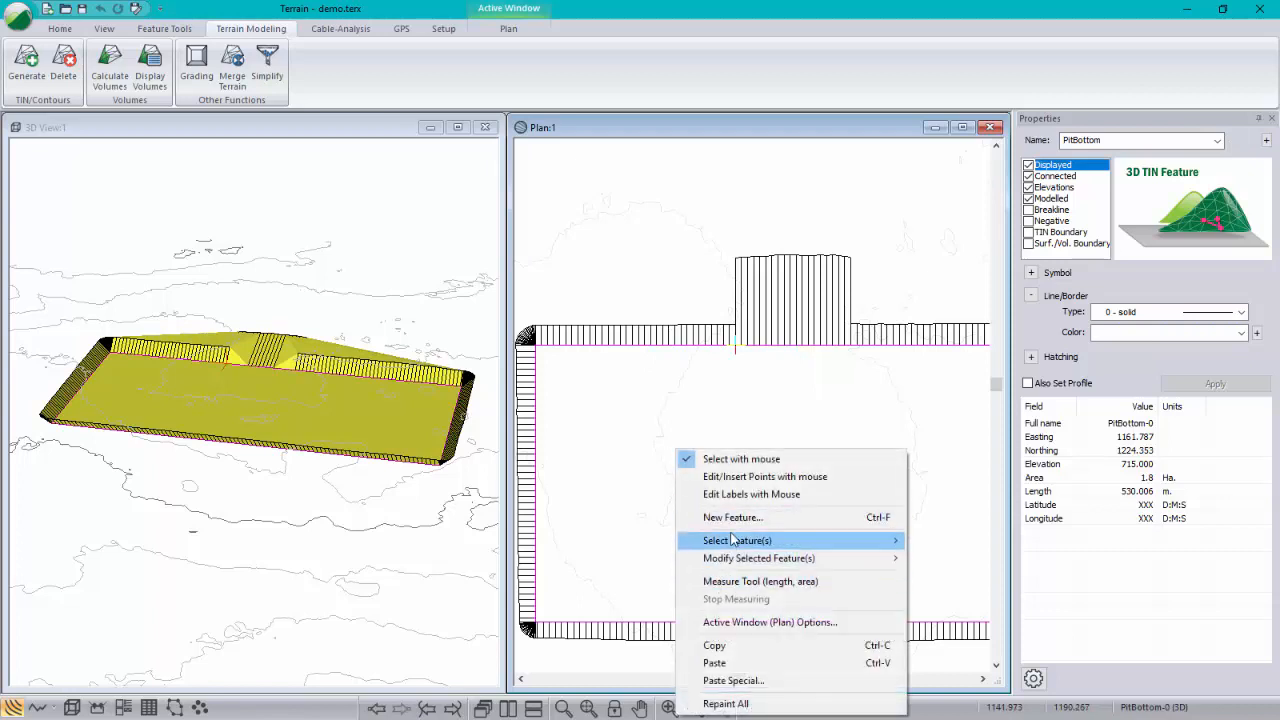
pyautogui.moveTo(735, 540)
pyautogui.click(962, 646)
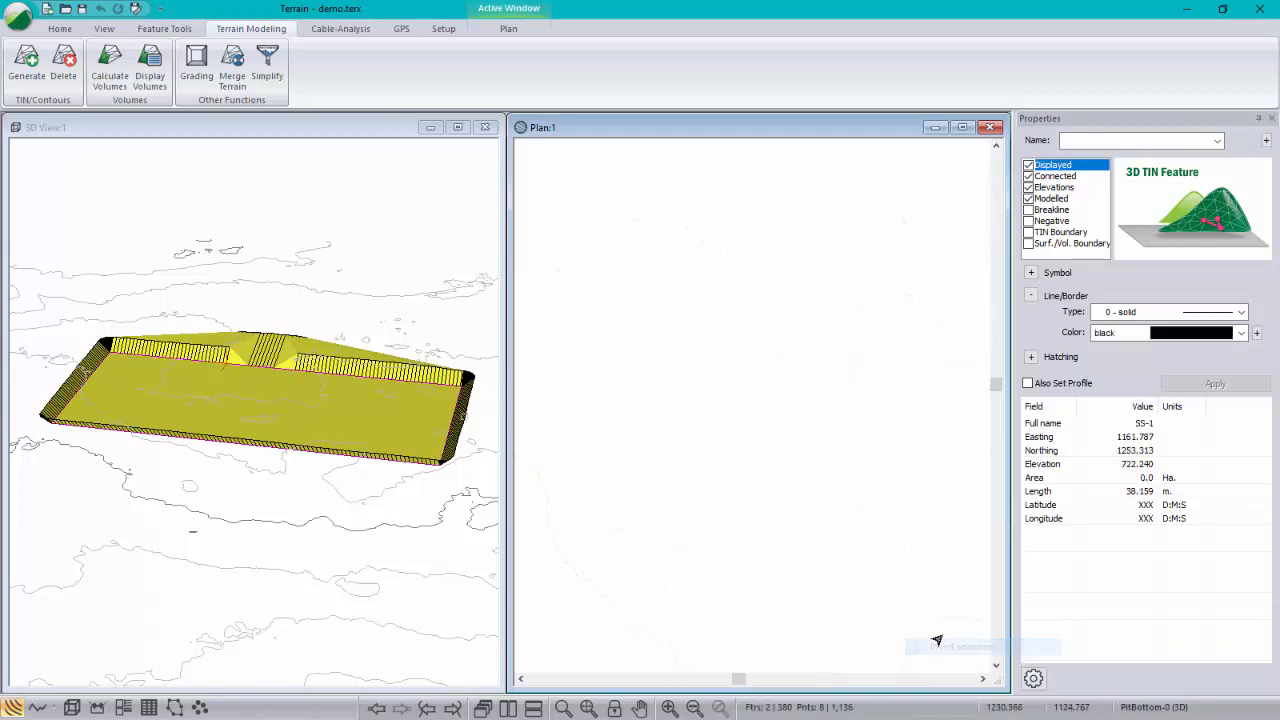
pyautogui.press('Delete')
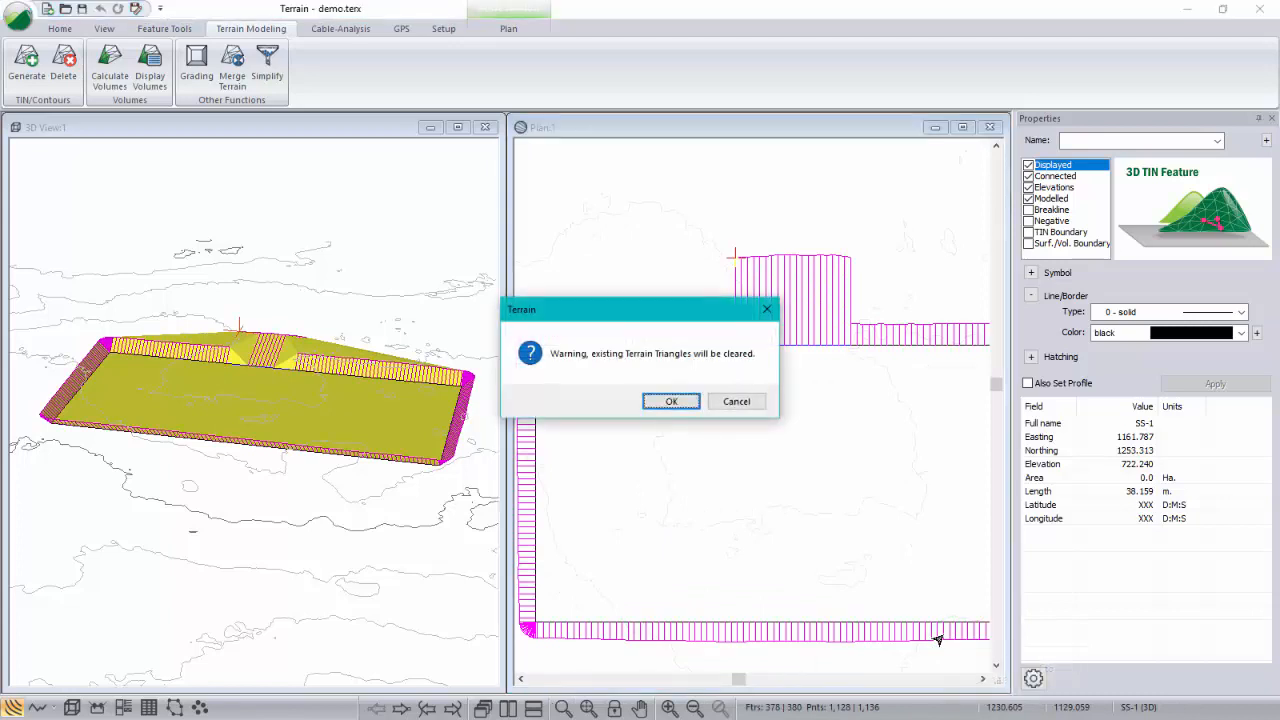
pyautogui.click(671, 402)
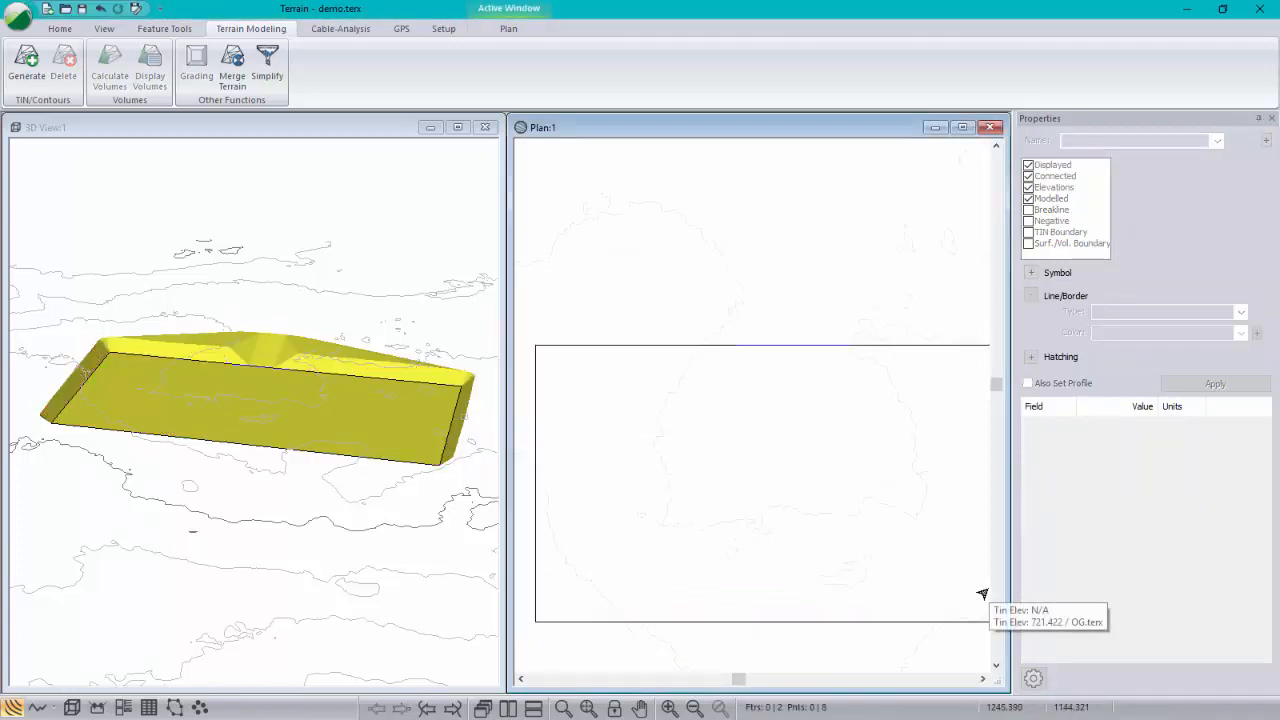
# - Regrade the black PitBottom feature to the original ground file with 1:1 left slopes and daylight to TIN boundary off
pyautogui.click(626, 348)
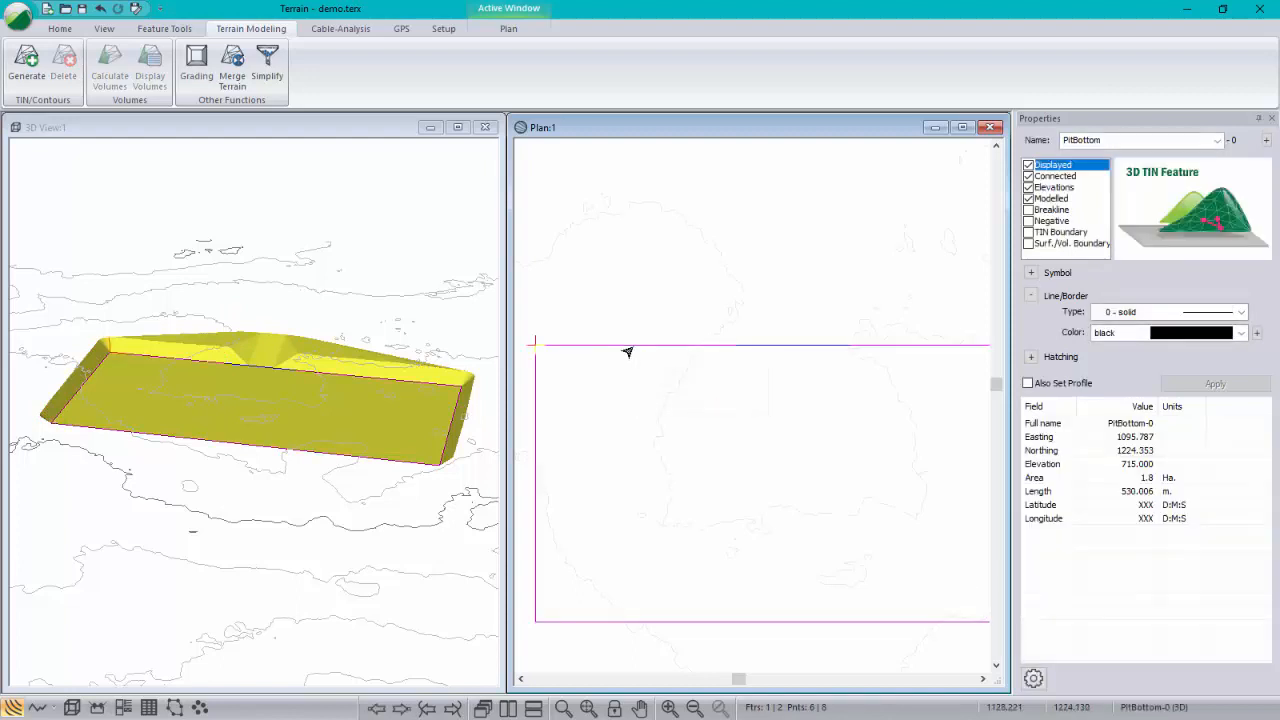
pyautogui.click(198, 78)
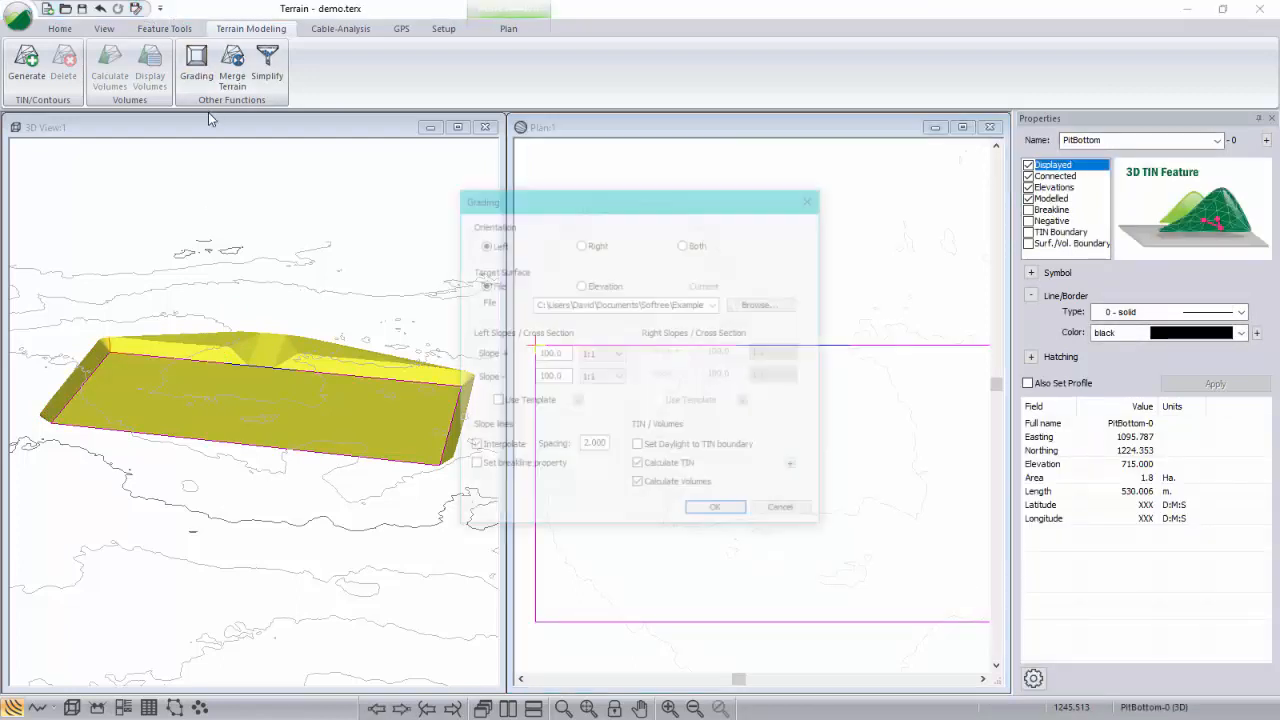
pyautogui.click(718, 512)
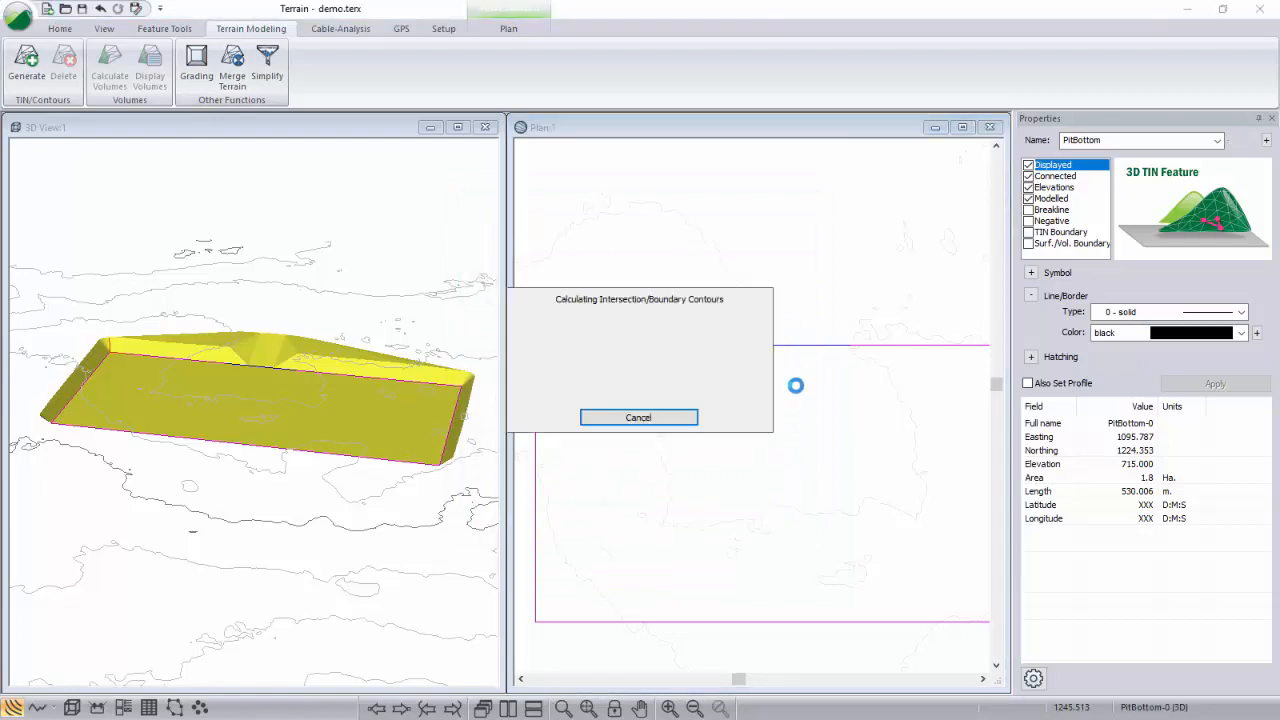
pyautogui.click(824, 466)
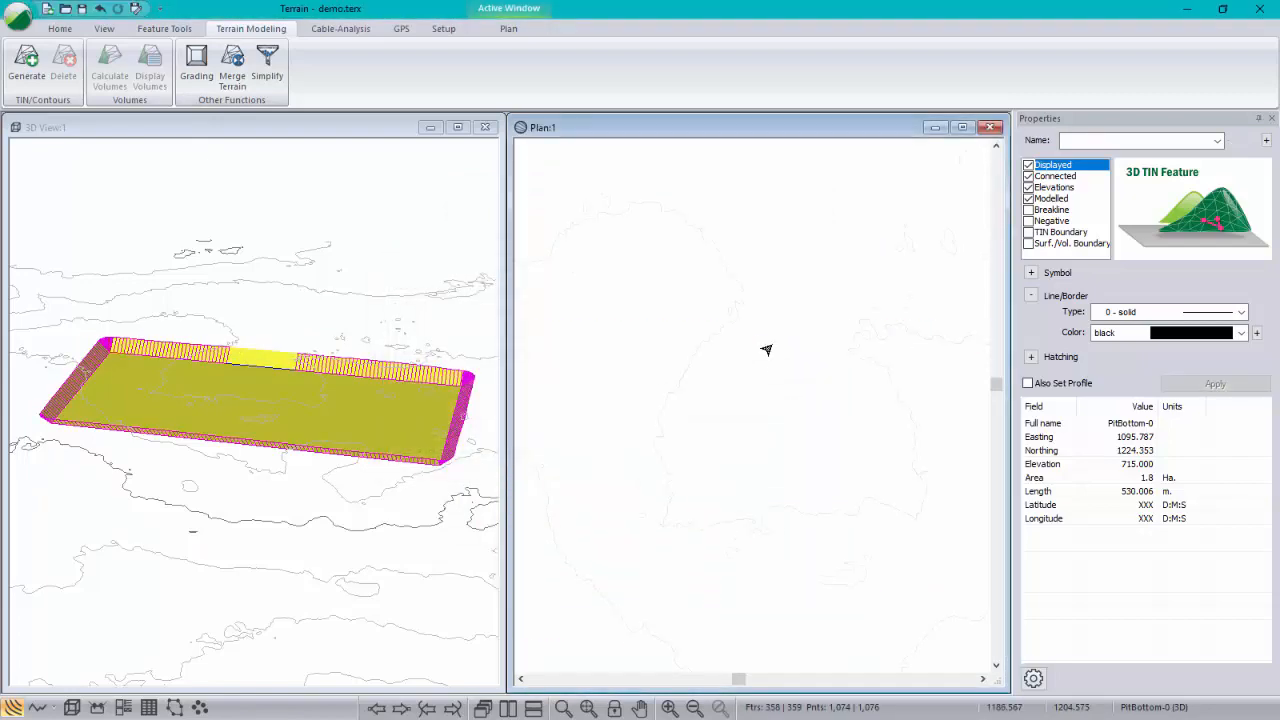
# - Regrade the blue ramp segment to OG.terx with a 4:1 positive left slope and close the volume report
pyautogui.click(199, 59)
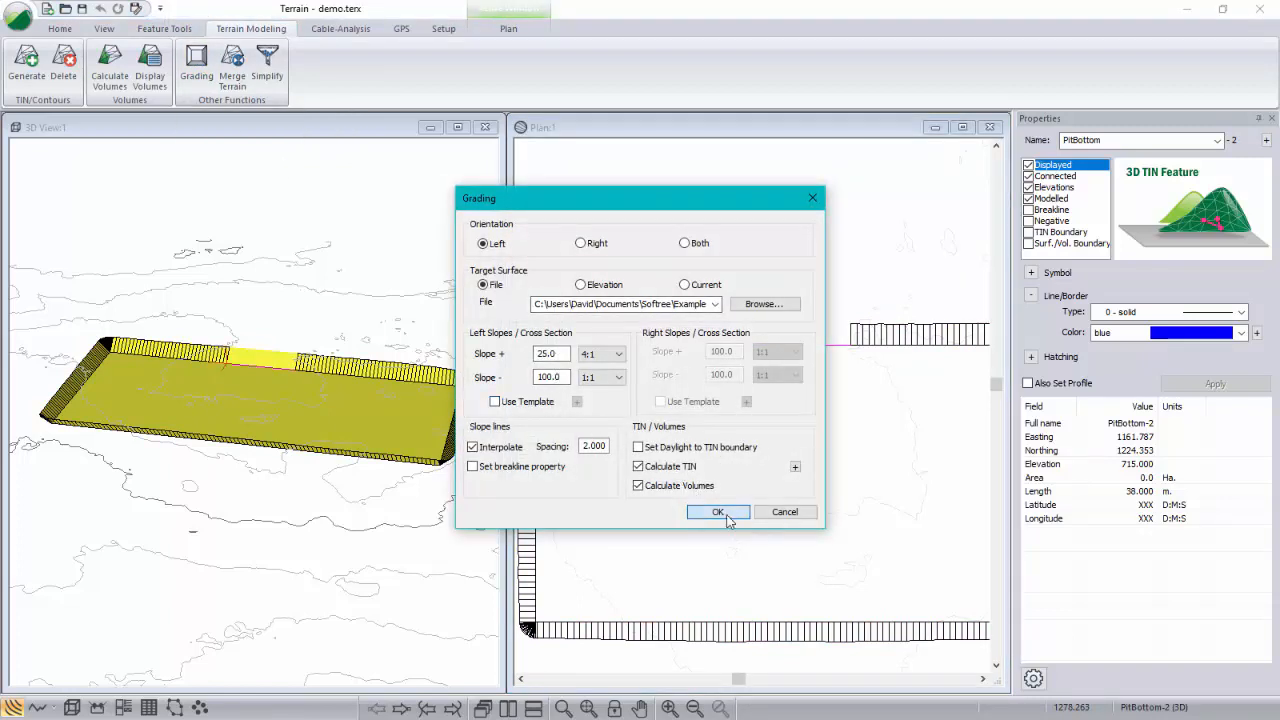
pyautogui.click(716, 512)
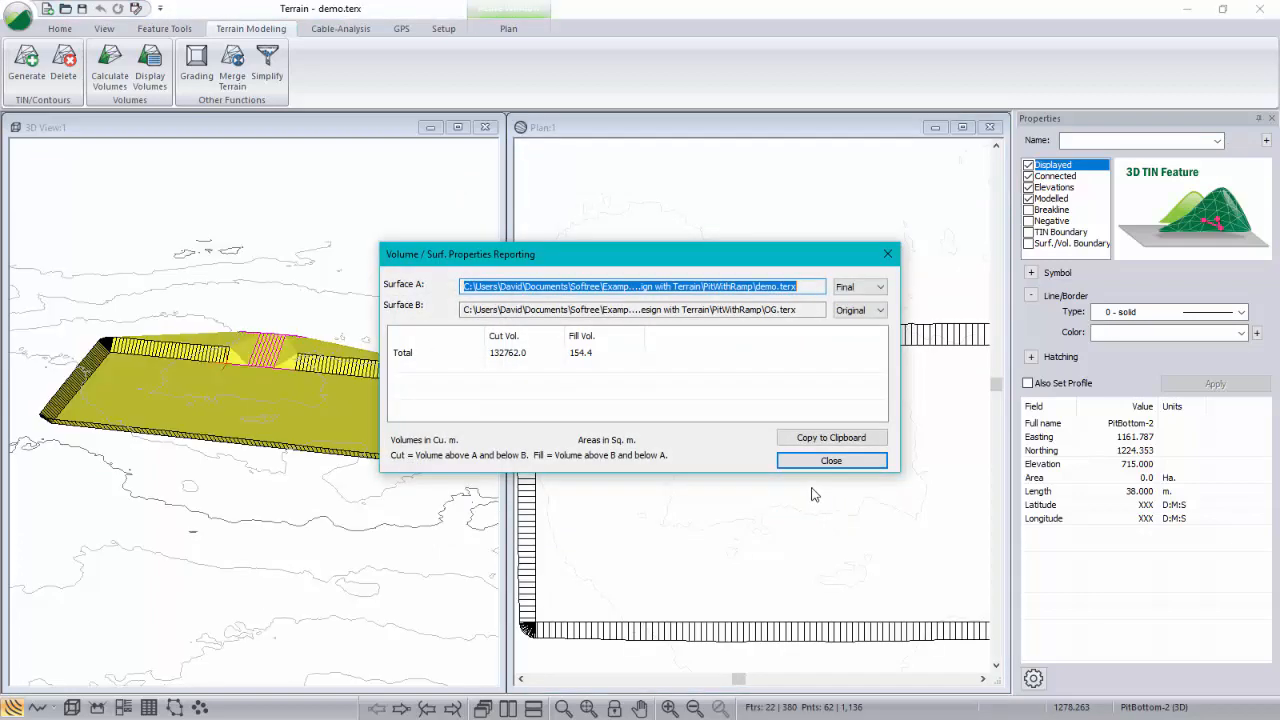
pyautogui.click(822, 461)
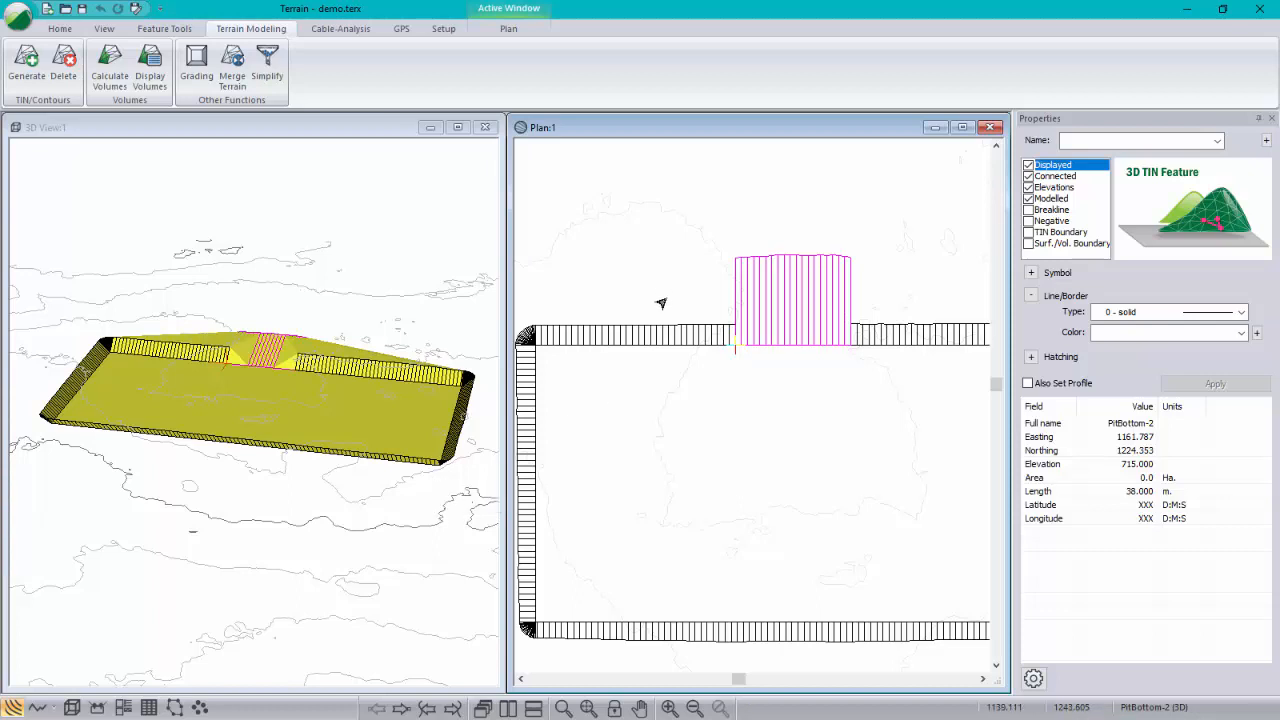
# - Turn on mouse tracking for the 3D view and compare positions on the pit floor, slope and ramp with the plan
pyautogui.rightClick(208, 216)
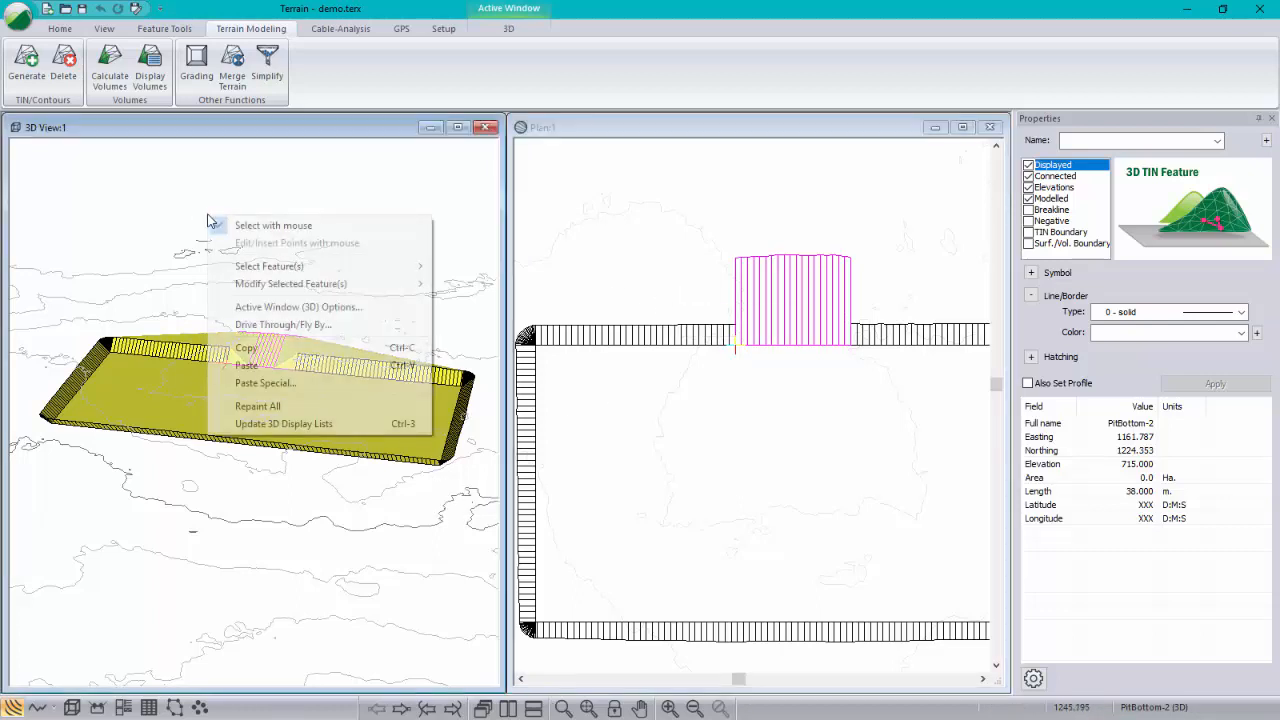
pyautogui.click(280, 307)
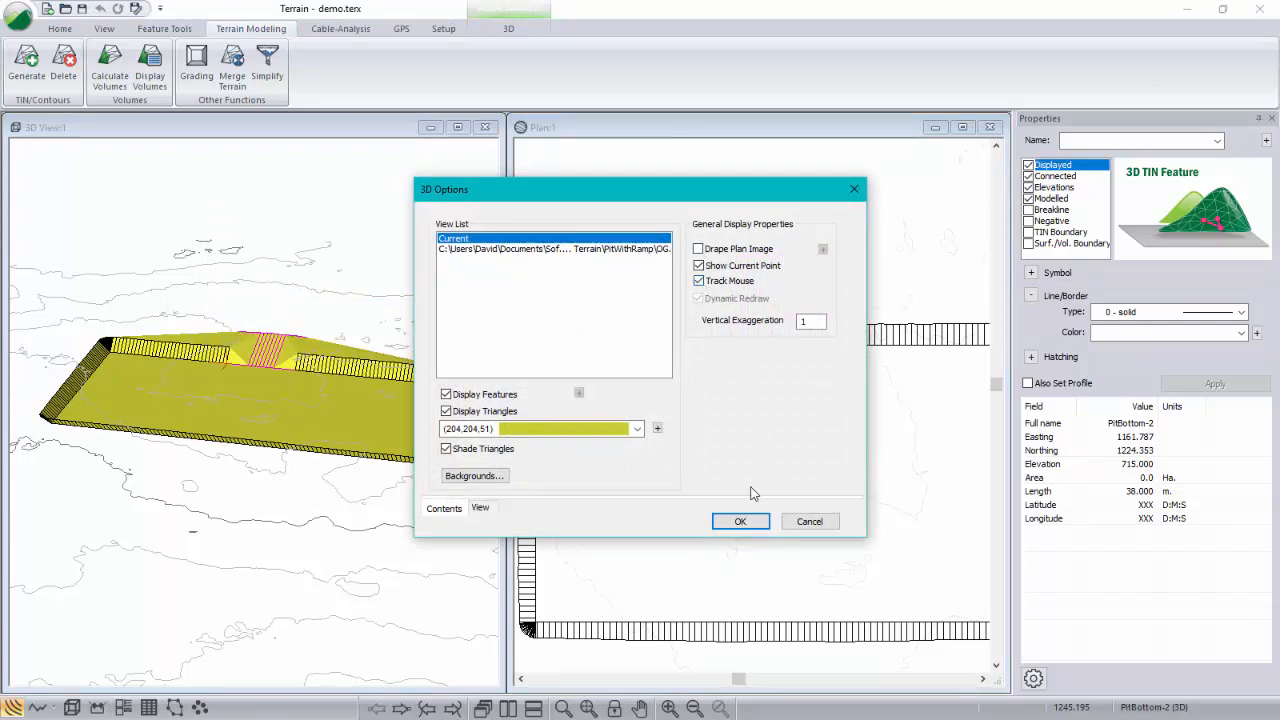
pyautogui.click(740, 521)
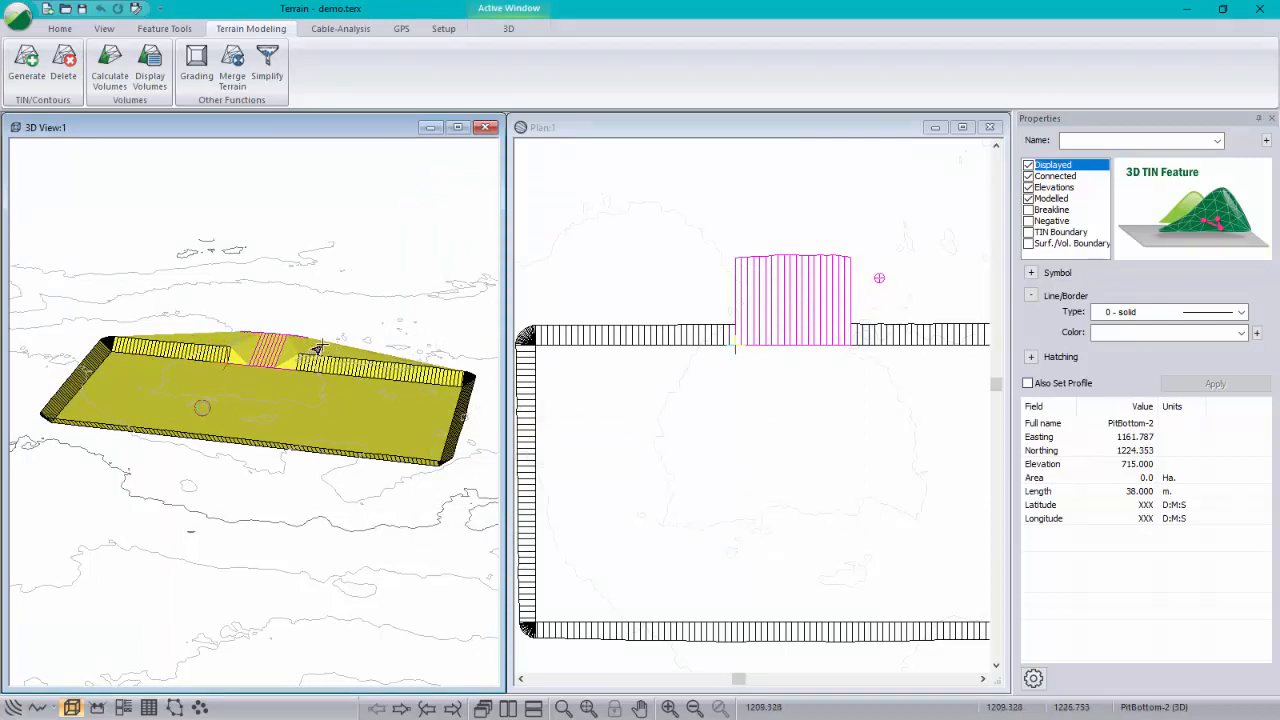
pyautogui.moveTo(316, 349)
pyautogui.moveTo(784, 431)
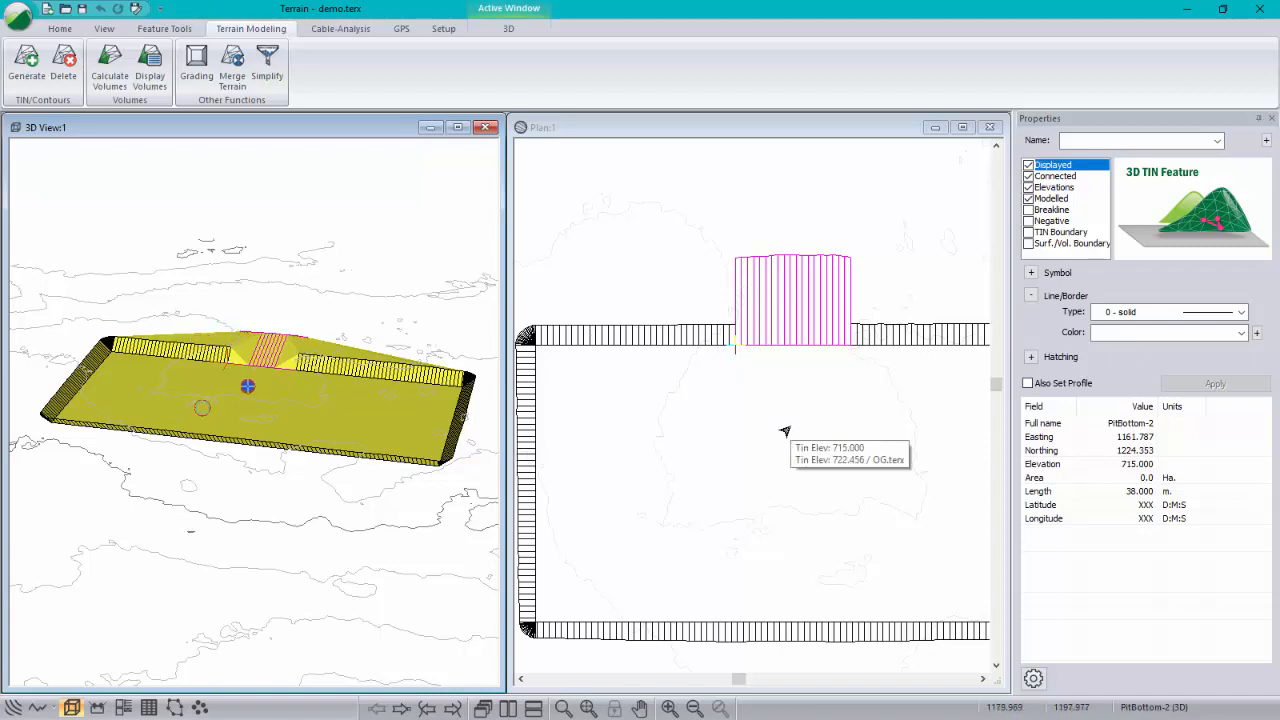
pyautogui.moveTo(686, 327)
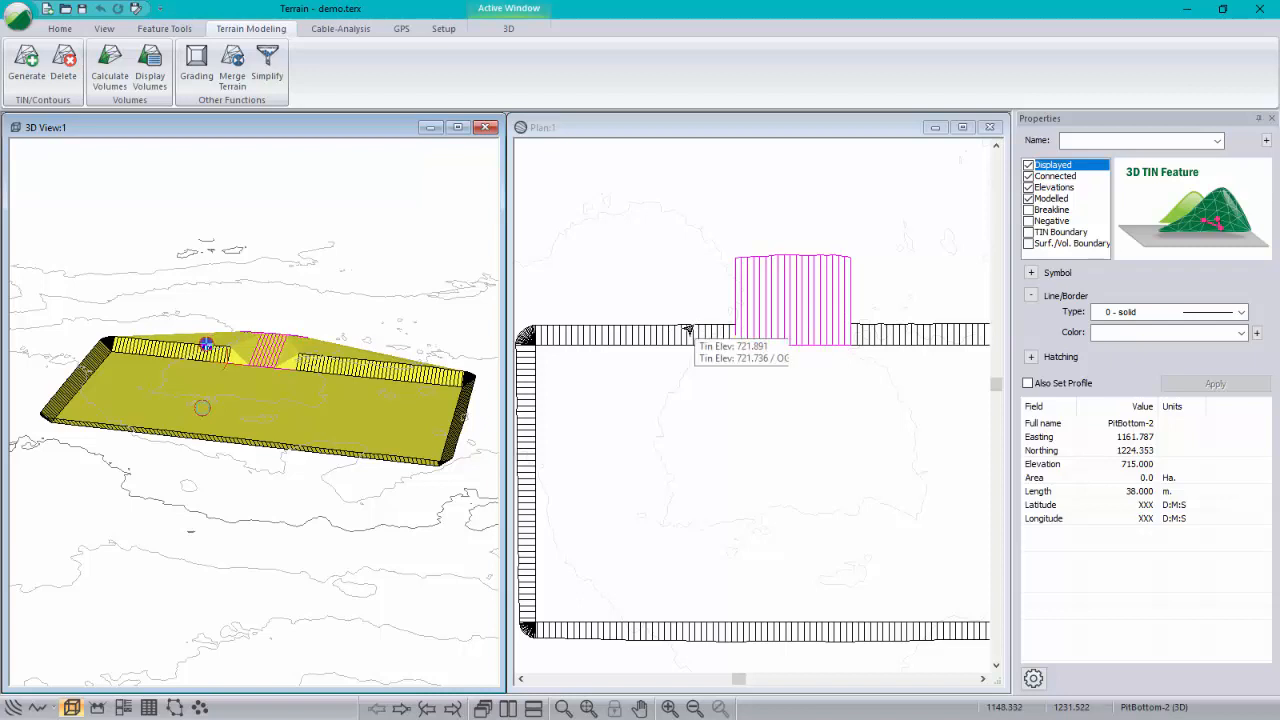
# - Extend the west end of the pit's SS daylight line to the ramp's upper west corner, accepting the clearing of the terrain triangles
pyautogui.scroll(3, 695, 328)
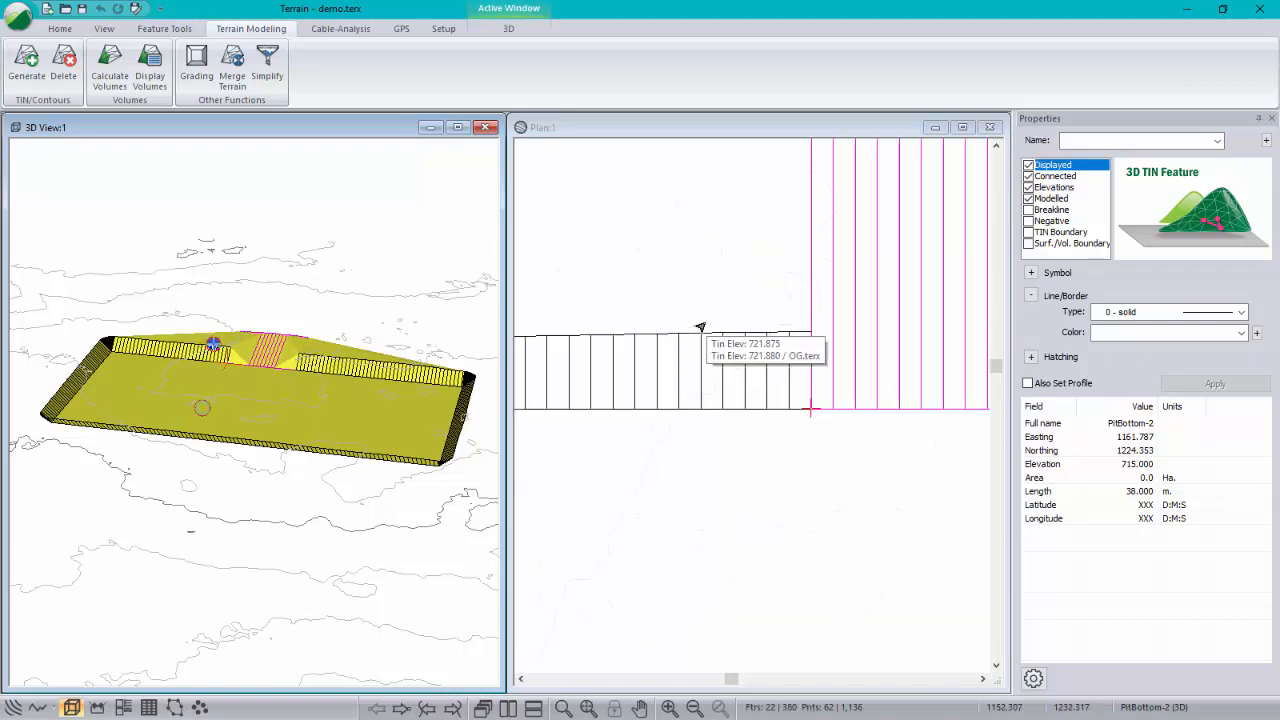
pyautogui.click(806, 334)
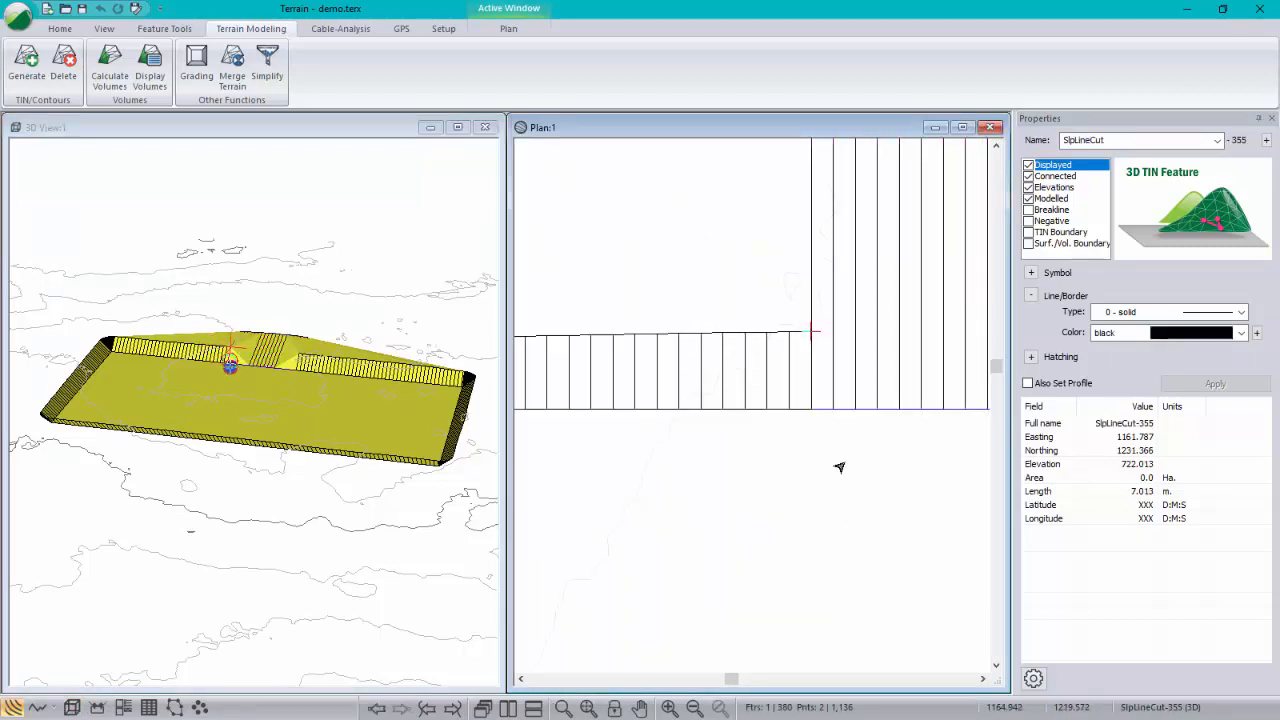
pyautogui.click(790, 335)
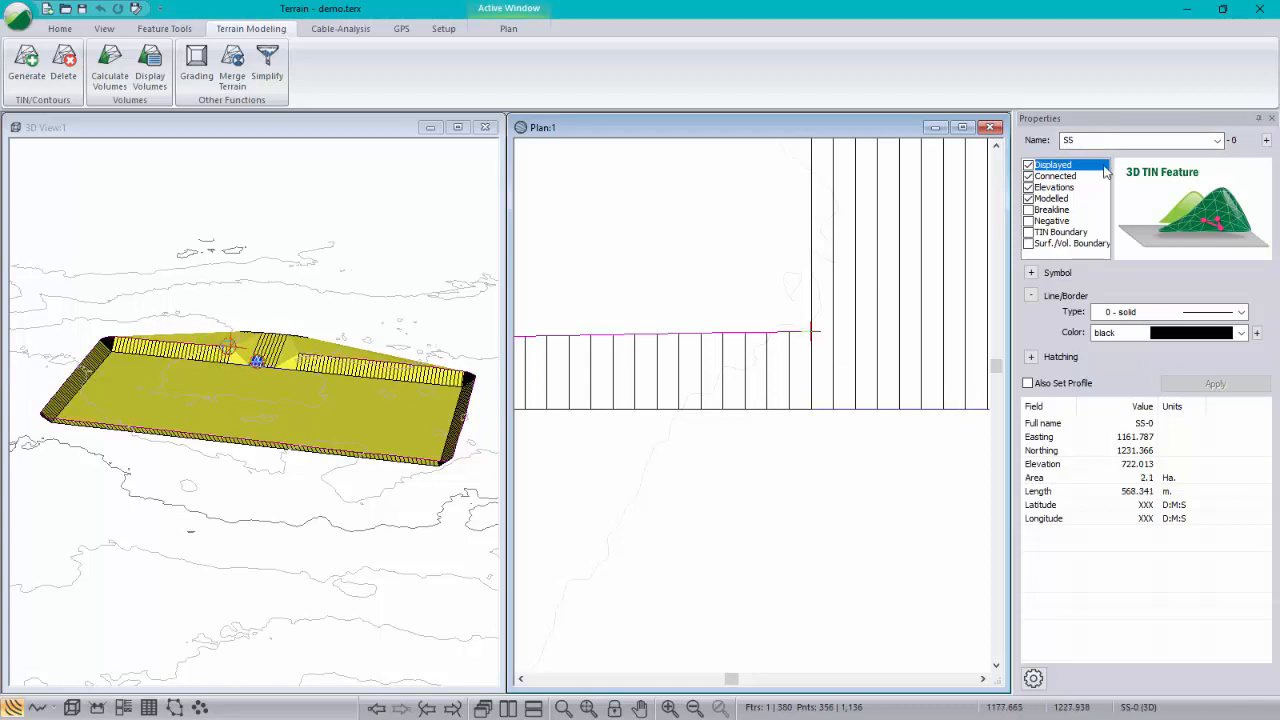
pyautogui.scroll(-3, 877, 259)
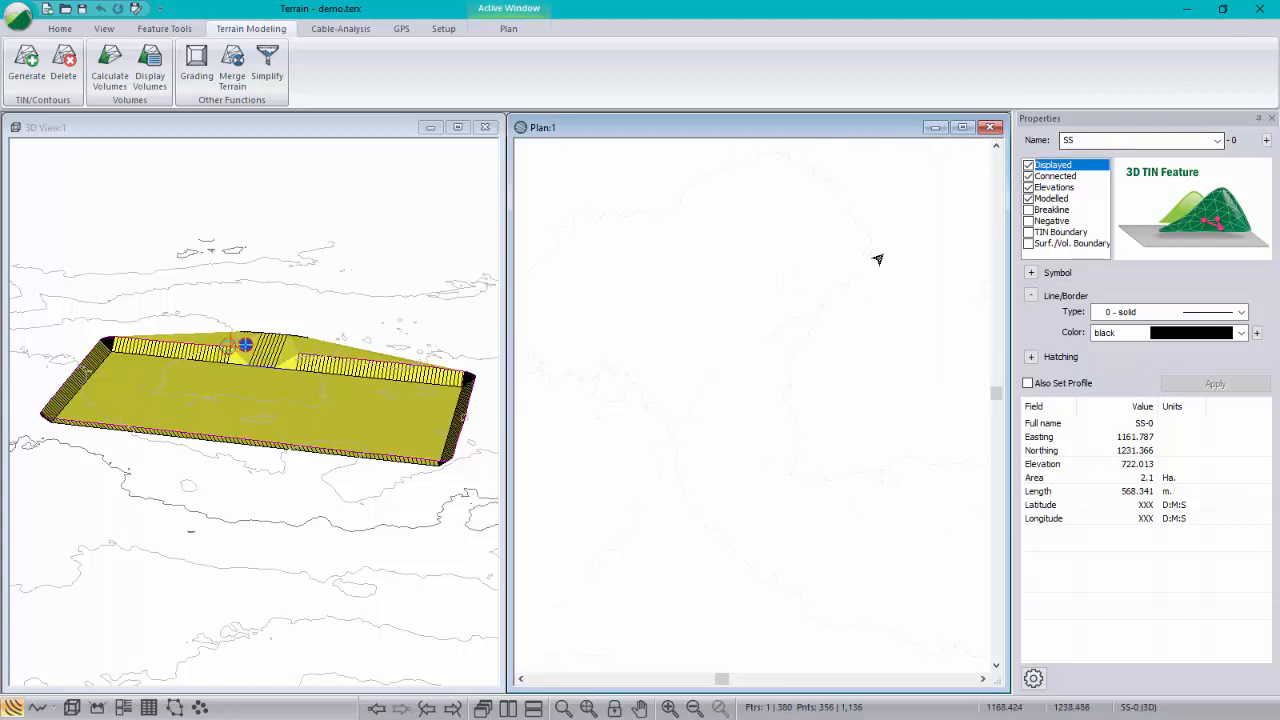
pyautogui.rightClick(865, 275)
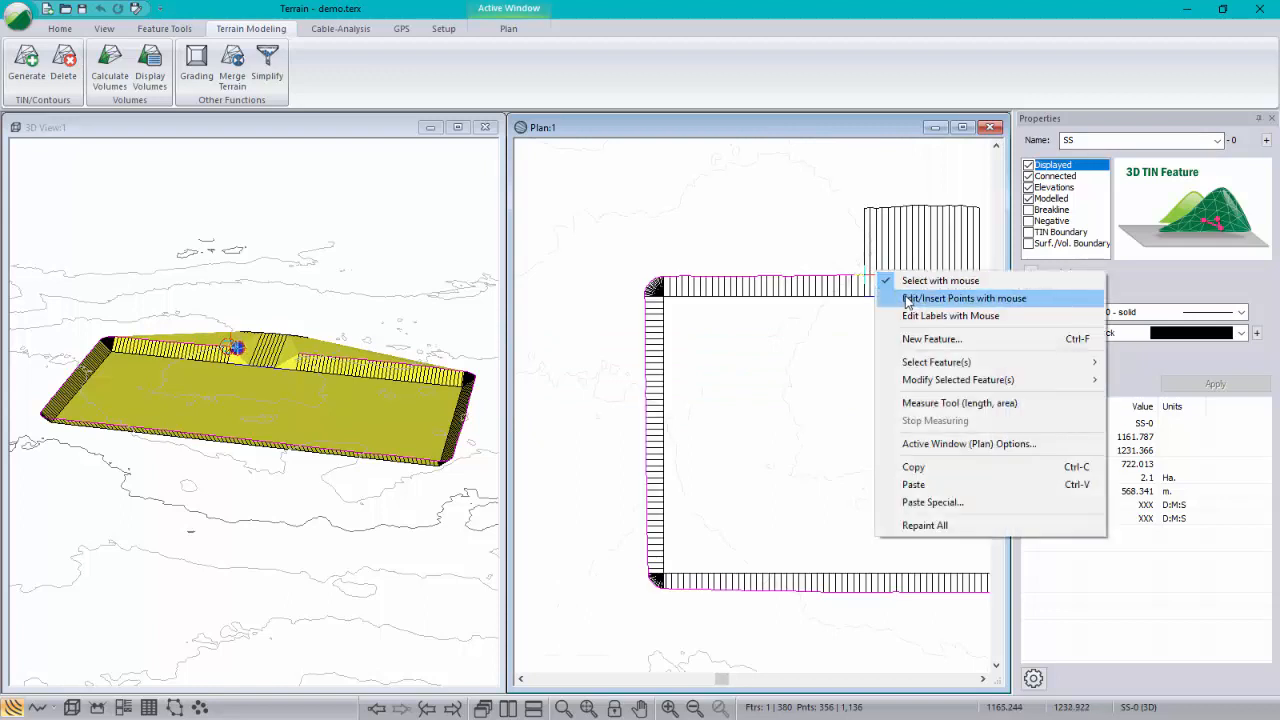
pyautogui.click(903, 294)
pyautogui.click(865, 275)
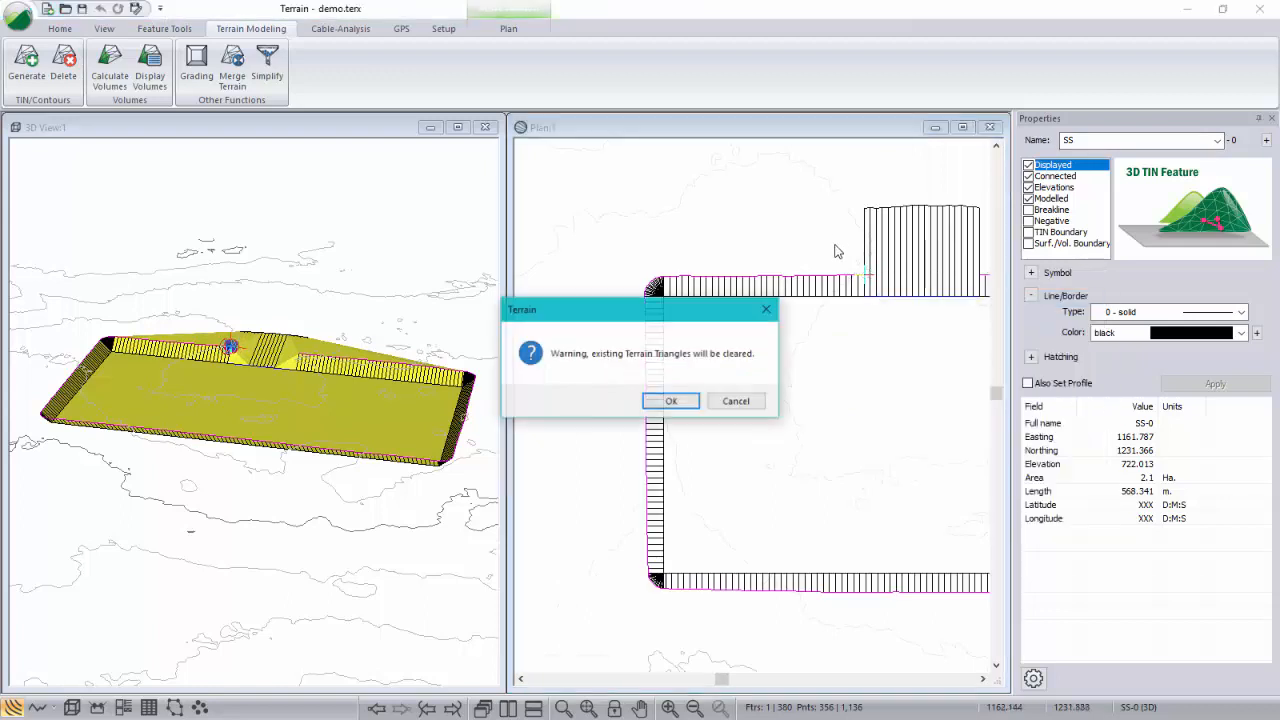
pyautogui.click(665, 402)
pyautogui.click(855, 203)
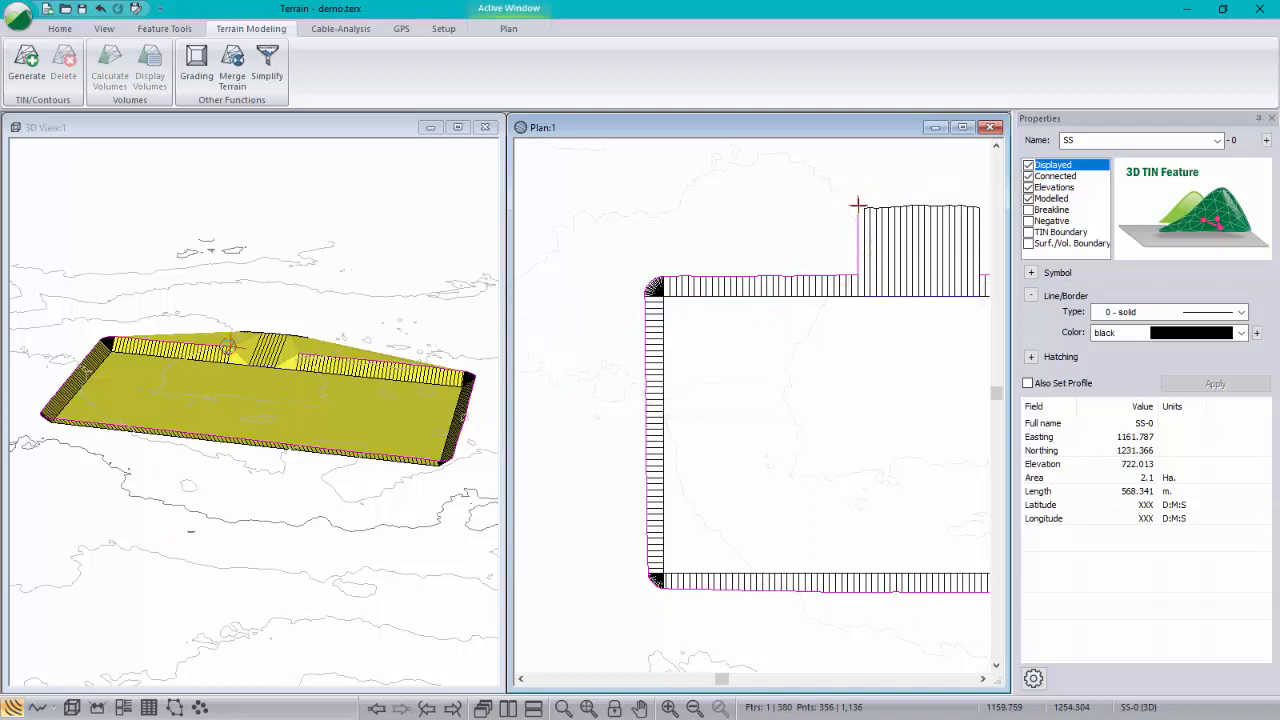
pyautogui.moveTo(856, 204); pyautogui.dragTo(864, 207)
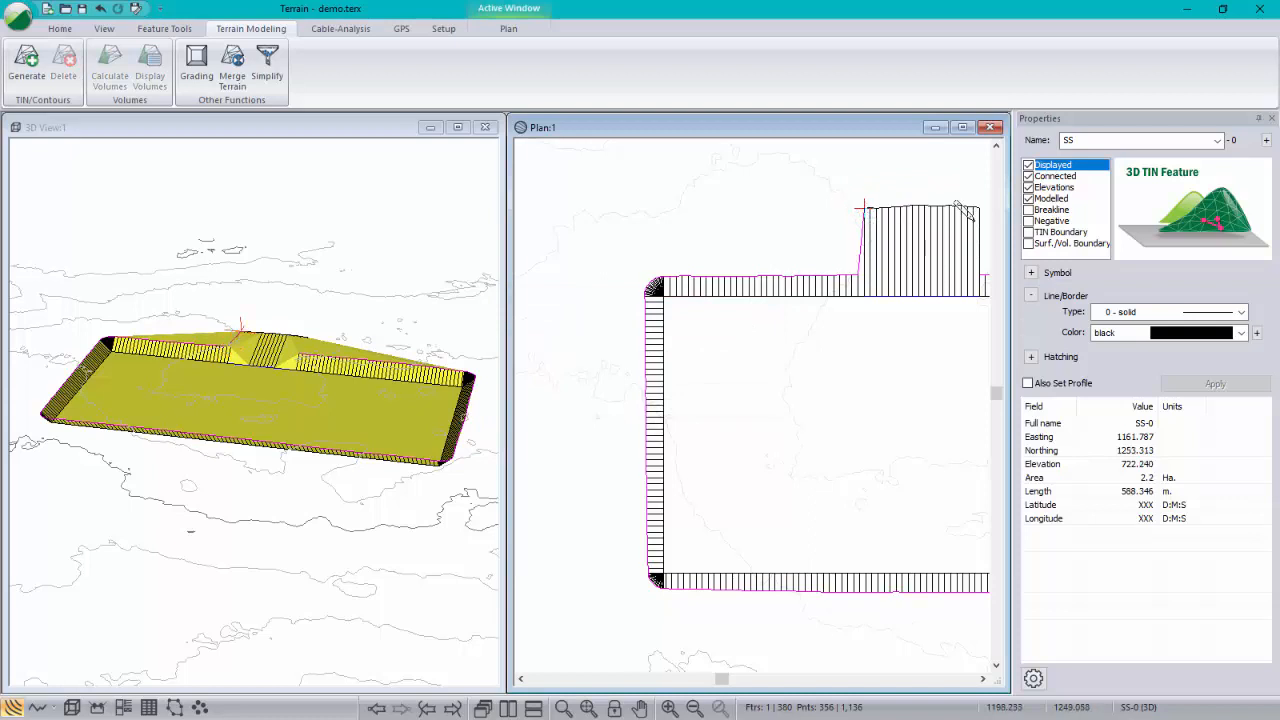
# - Join the ramp's top SS line with the pit's daylight line and shape its east side up to the ramp's upper east corner
pyautogui.moveTo(922, 232)
pyautogui.mouseDown(button='middle')
pyautogui.moveTo(914, 263)
pyautogui.moveTo(799, 272)
pyautogui.mouseUp(button='middle')
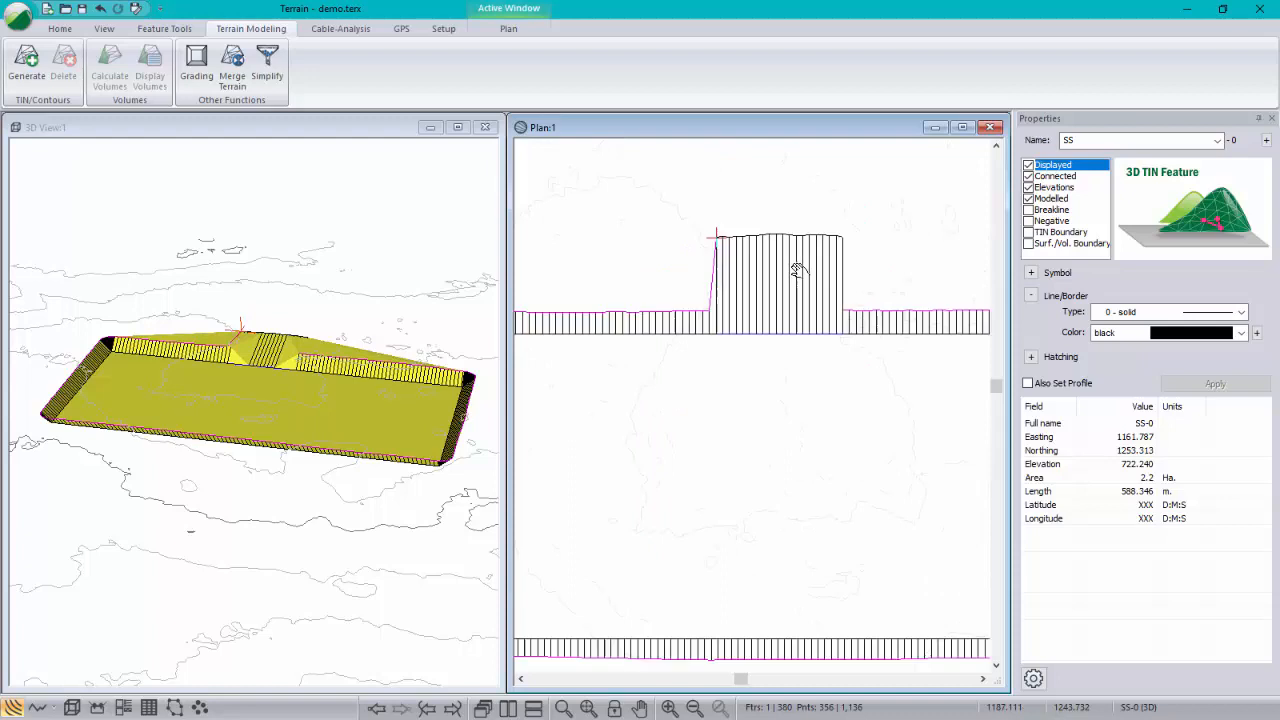
pyautogui.click(747, 239)
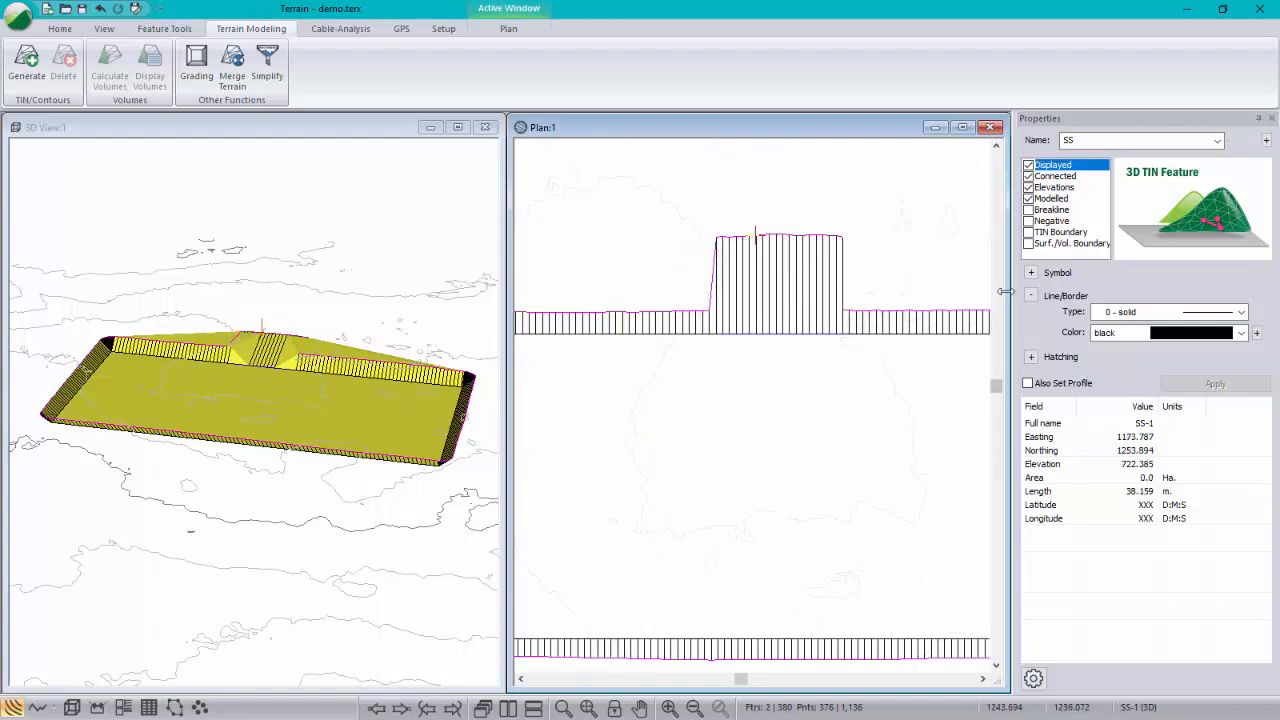
pyautogui.hotkey('ctrl', 'j')
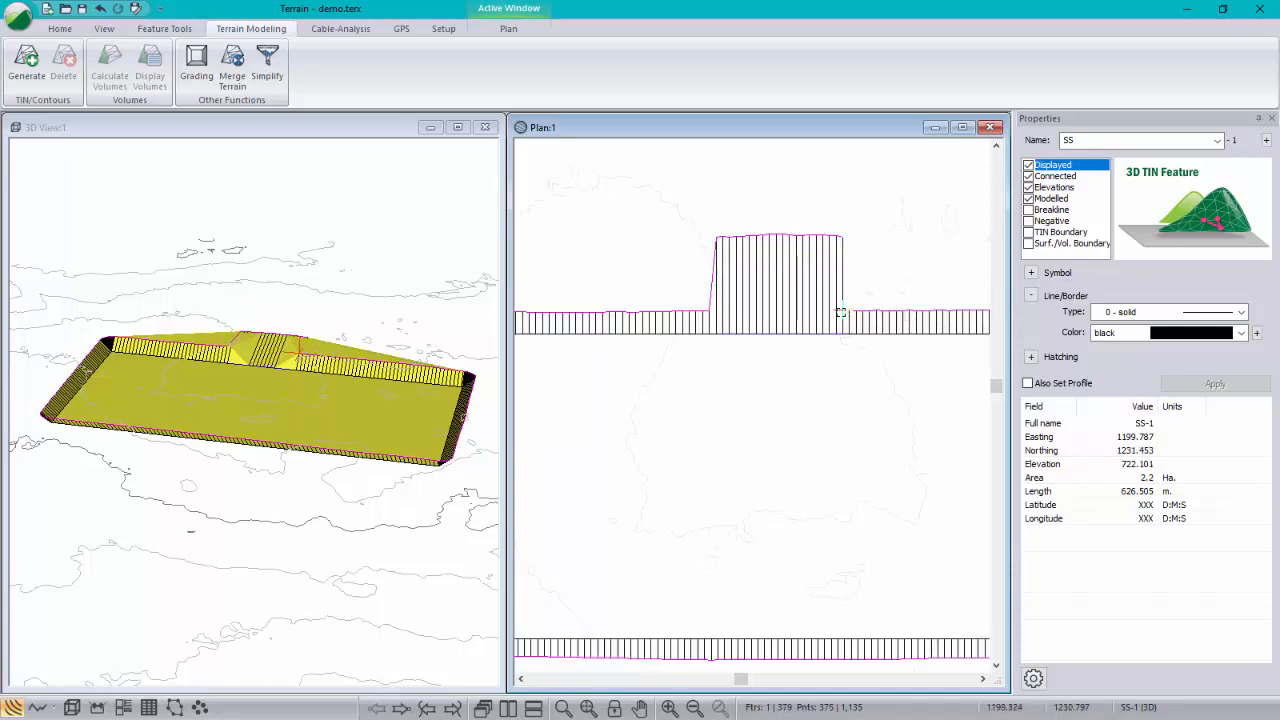
pyautogui.click(844, 235)
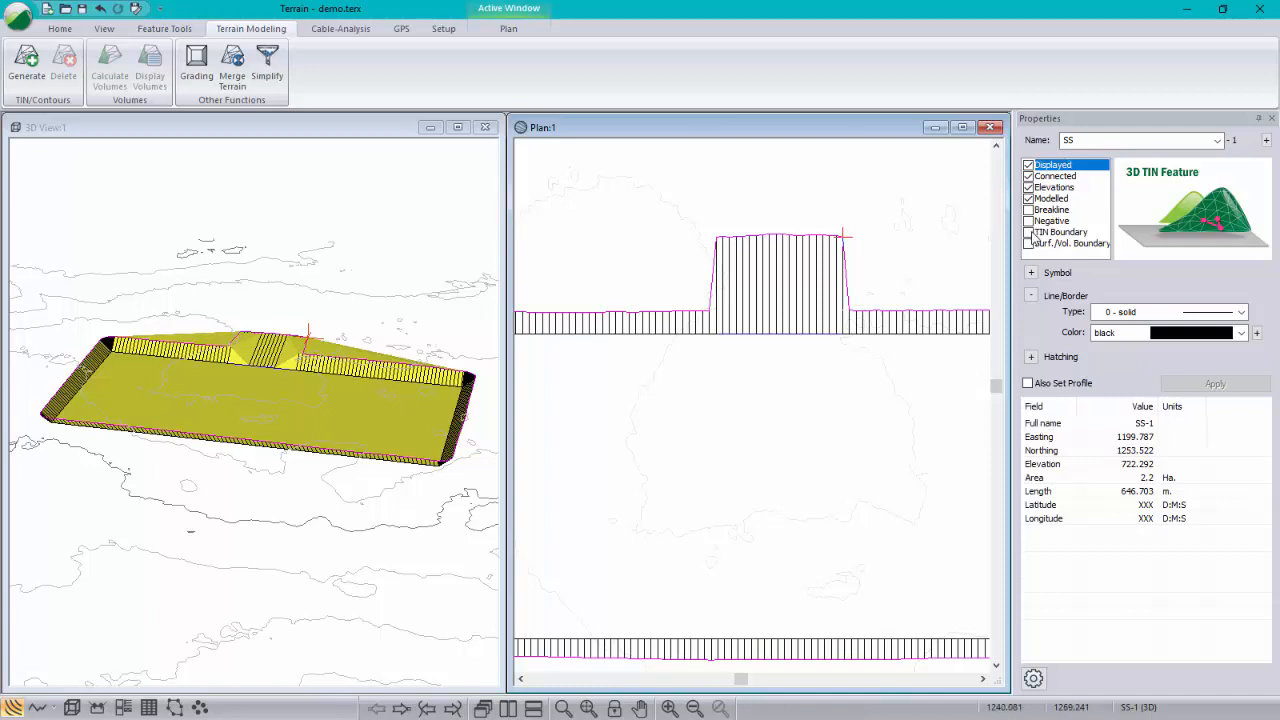
# - Make the joined SS outline a TIN boundary and regenerate the terrain triangles without major or minor contours
pyautogui.click(1029, 232)
pyautogui.click(1215, 383)
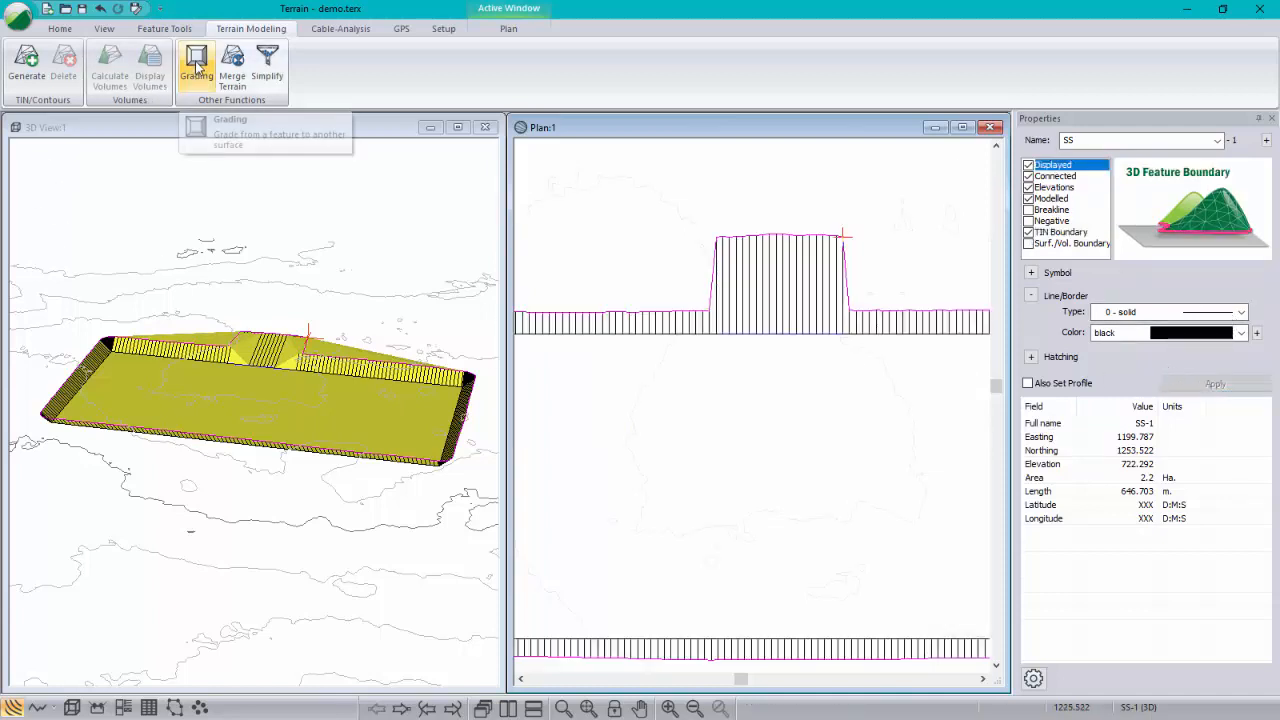
pyautogui.click(27, 70)
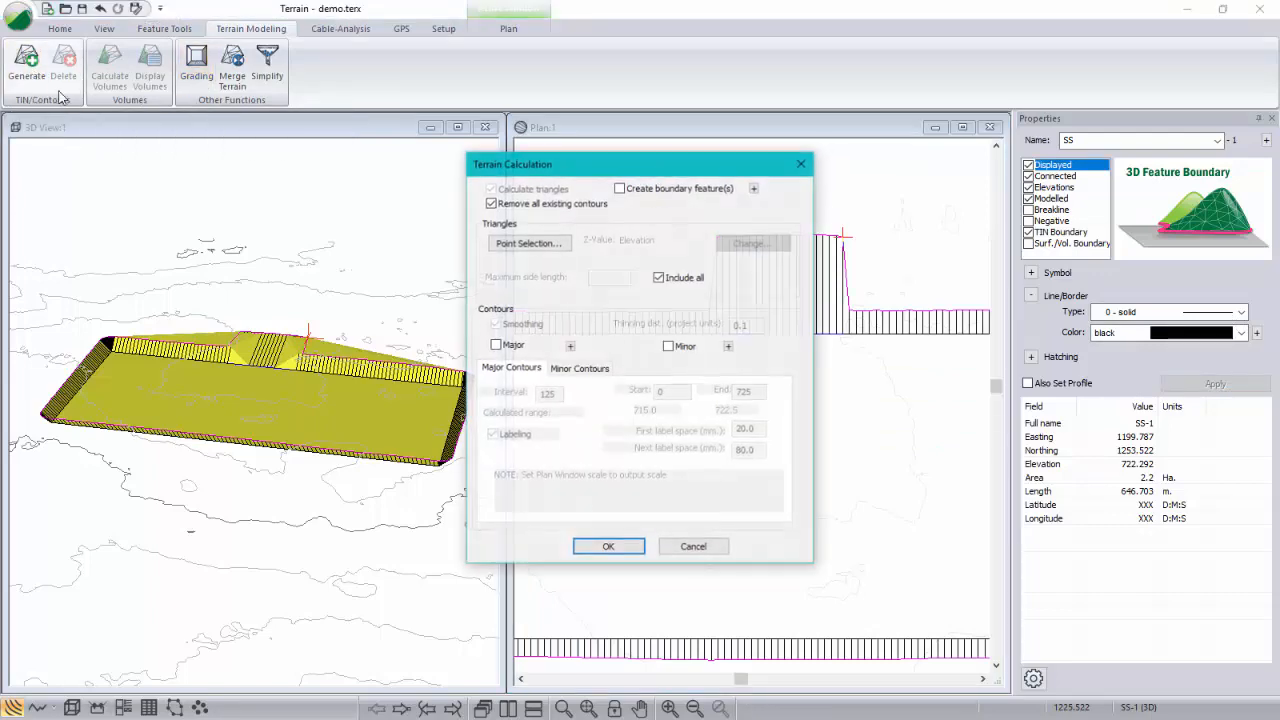
pyautogui.click(610, 547)
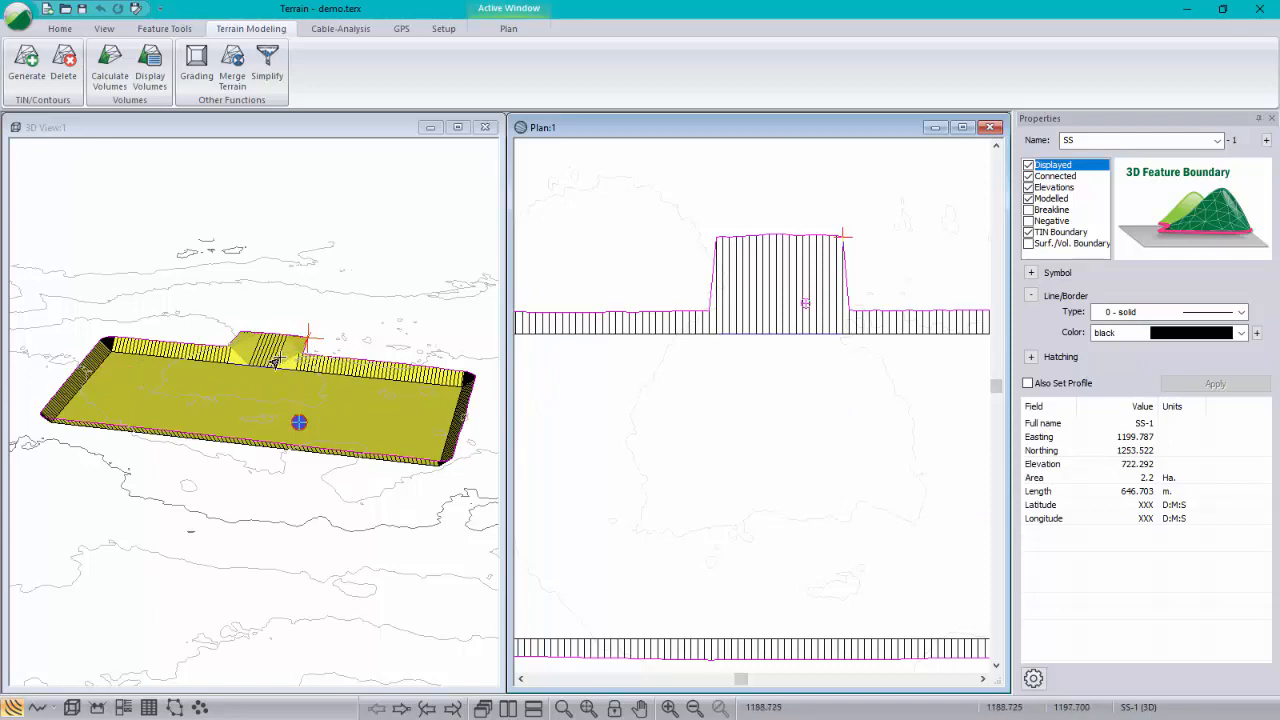
pyautogui.scroll(3, 277, 360)
pyautogui.scroll(2, 280, 365)
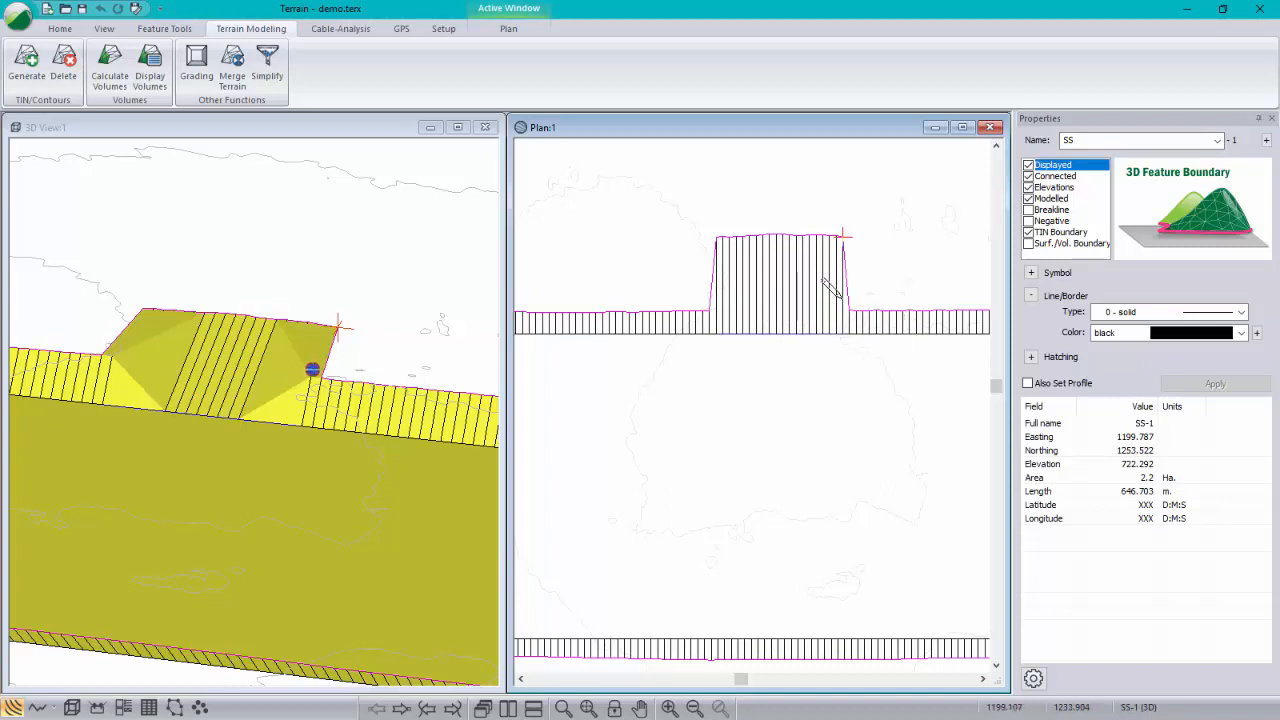
# - Make the long slope line along the ramp's east edge, SlpLineCut-375, a breakline
pyautogui.click(840, 297)
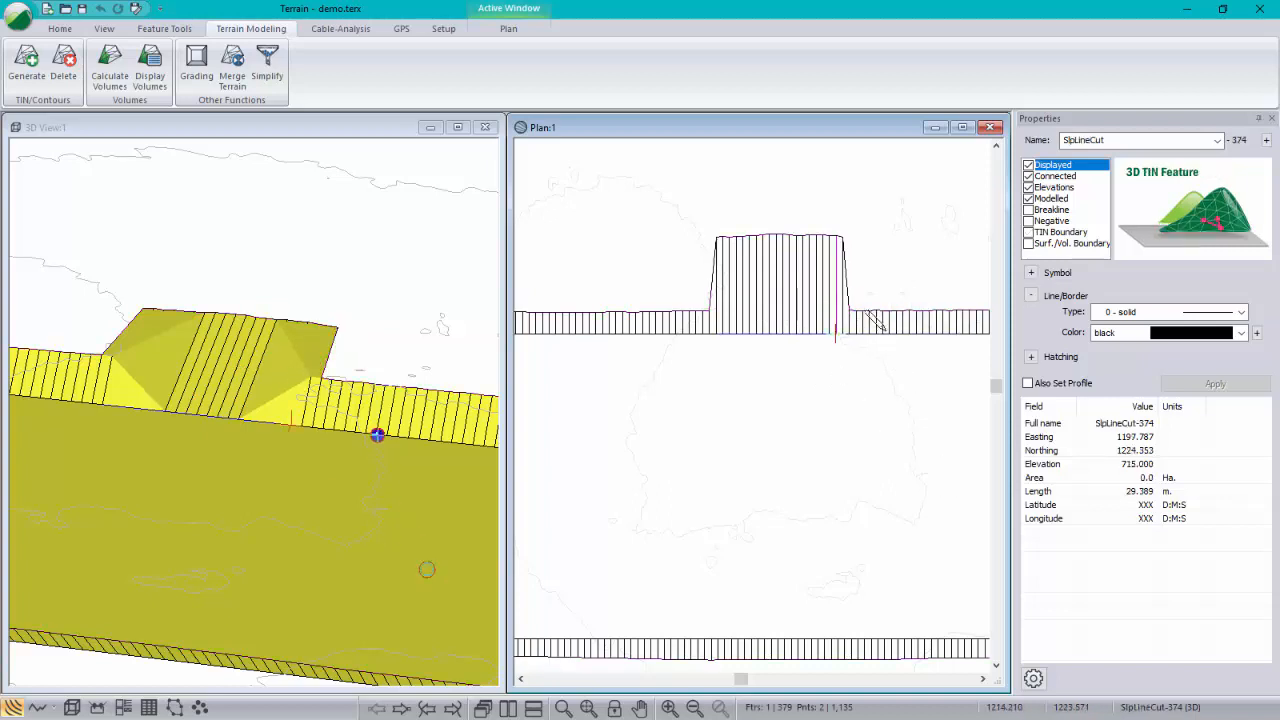
pyautogui.scroll(1, 851, 302)
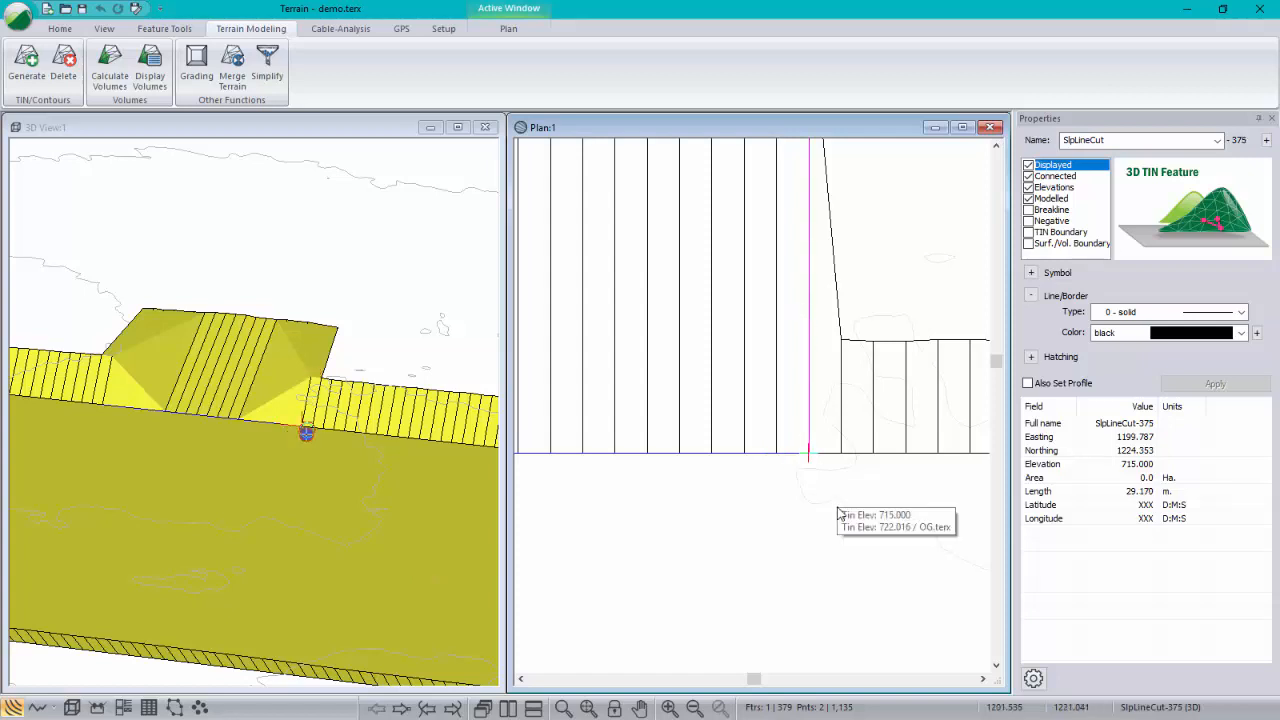
pyautogui.click(1028, 210)
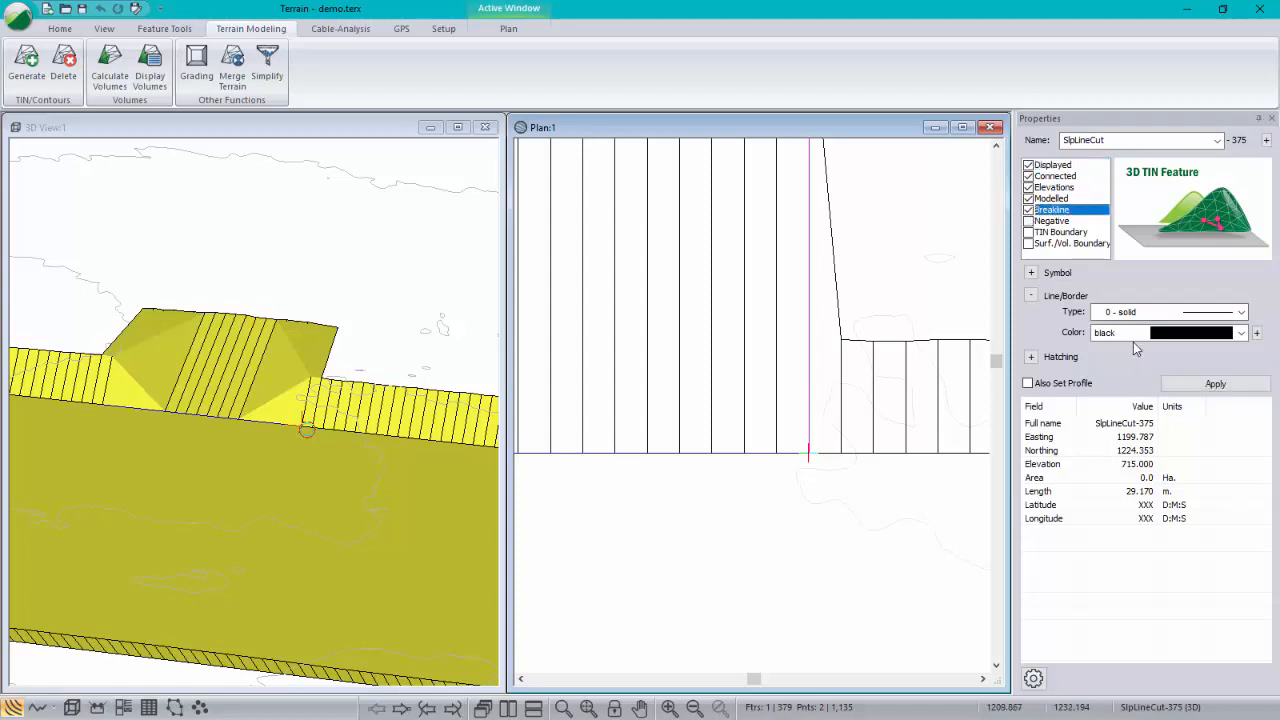
pyautogui.click(1207, 383)
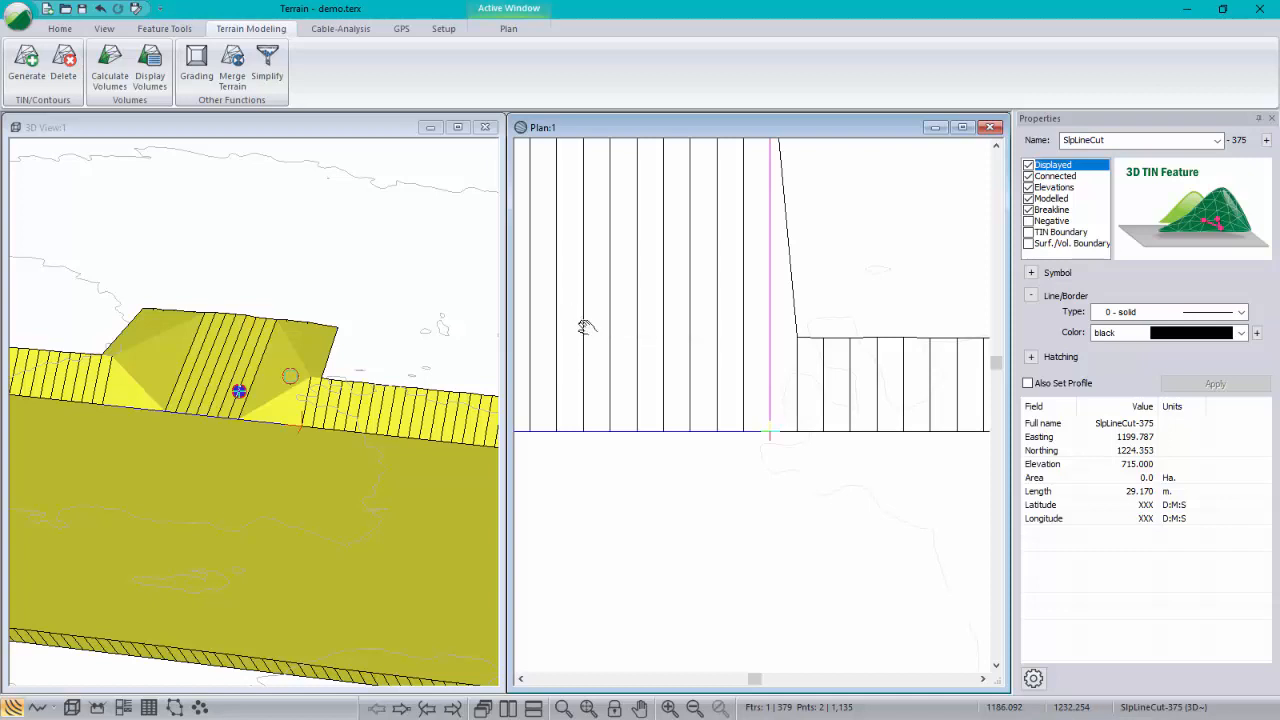
# - Make the long slope line along the ramp's west edge, SlpLineCut-356, a breakline and regenerate the terrain triangles
pyautogui.moveTo(810, 356); pyautogui.dragTo(902, 386, button='middle')
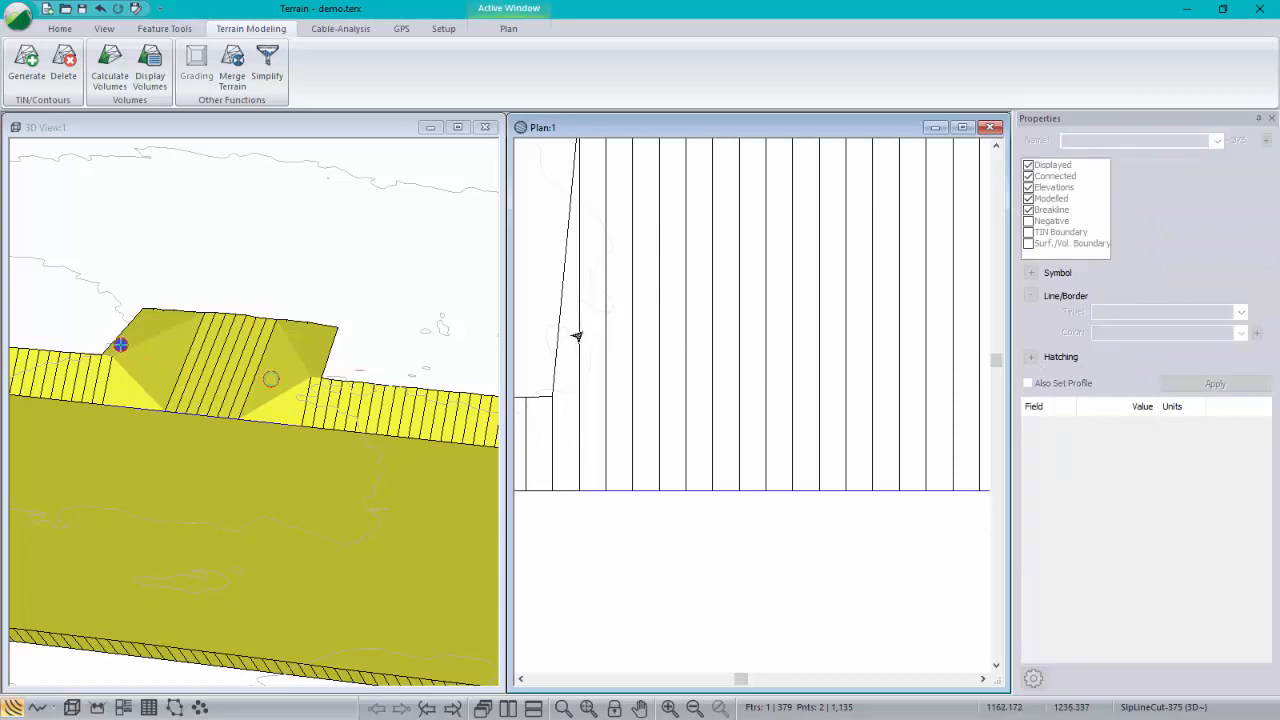
pyautogui.click(576, 338)
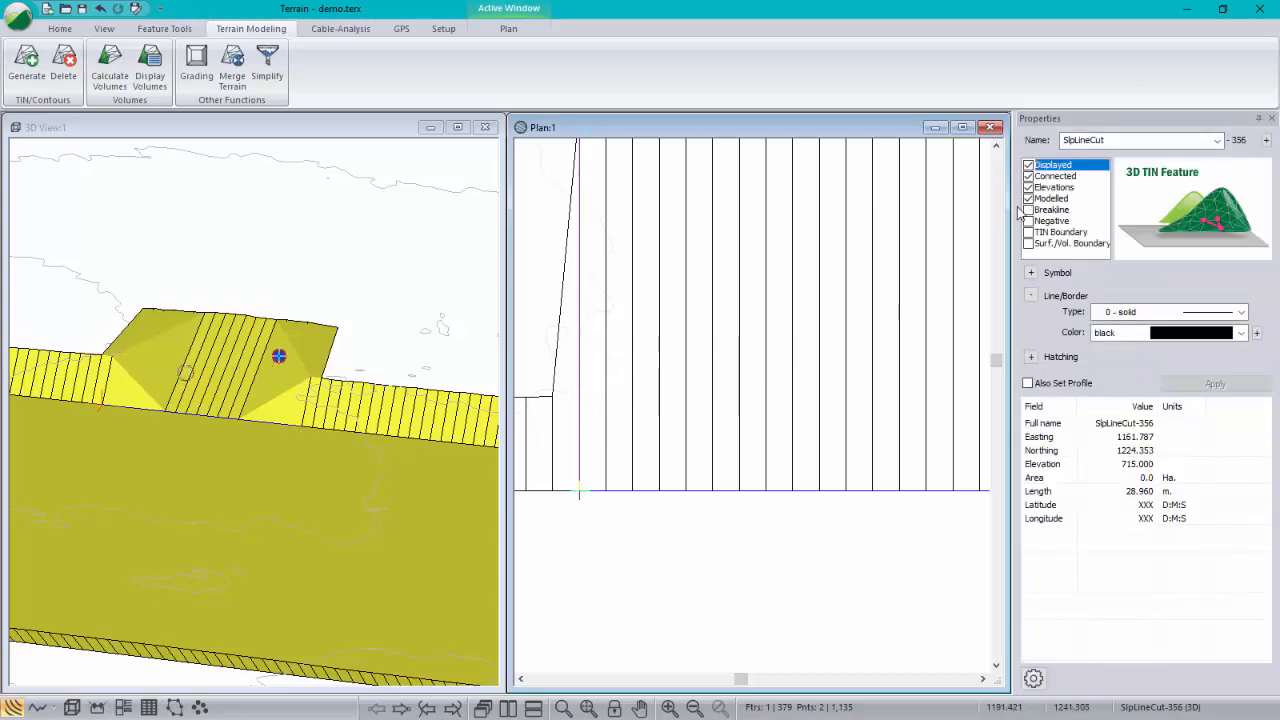
pyautogui.click(1028, 210)
pyautogui.click(1217, 384)
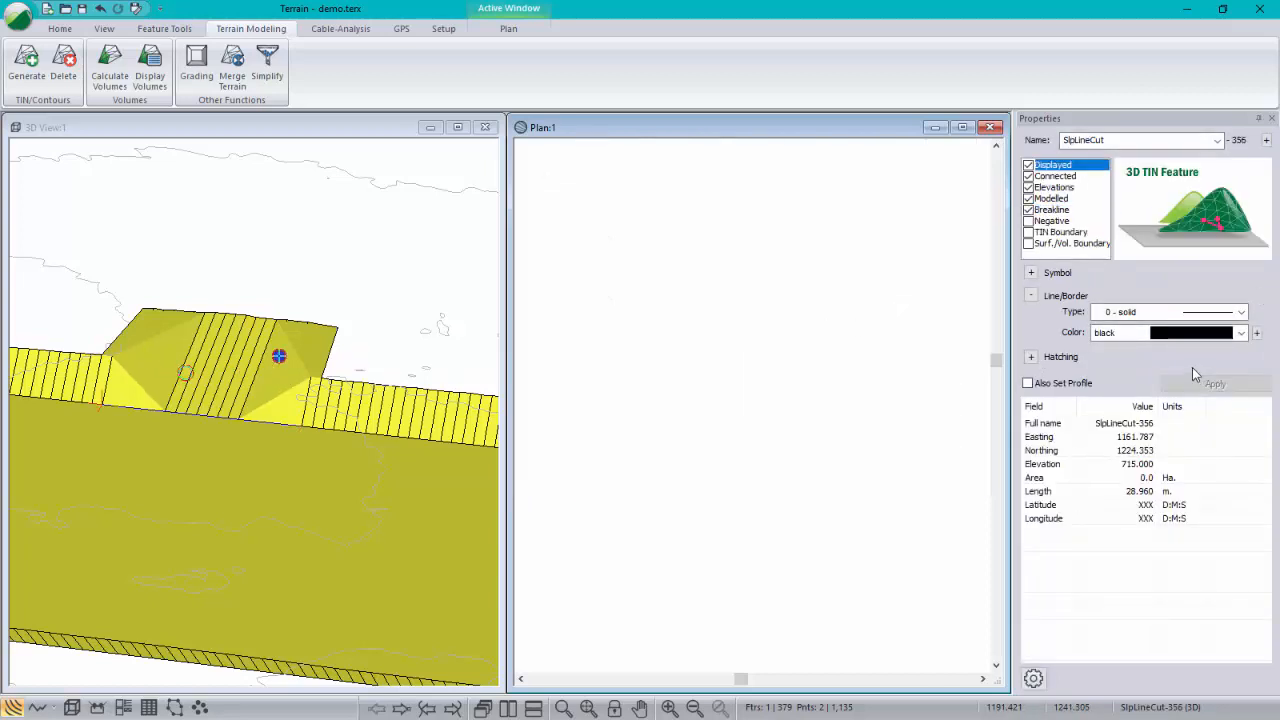
pyautogui.click(27, 70)
pyautogui.click(612, 549)
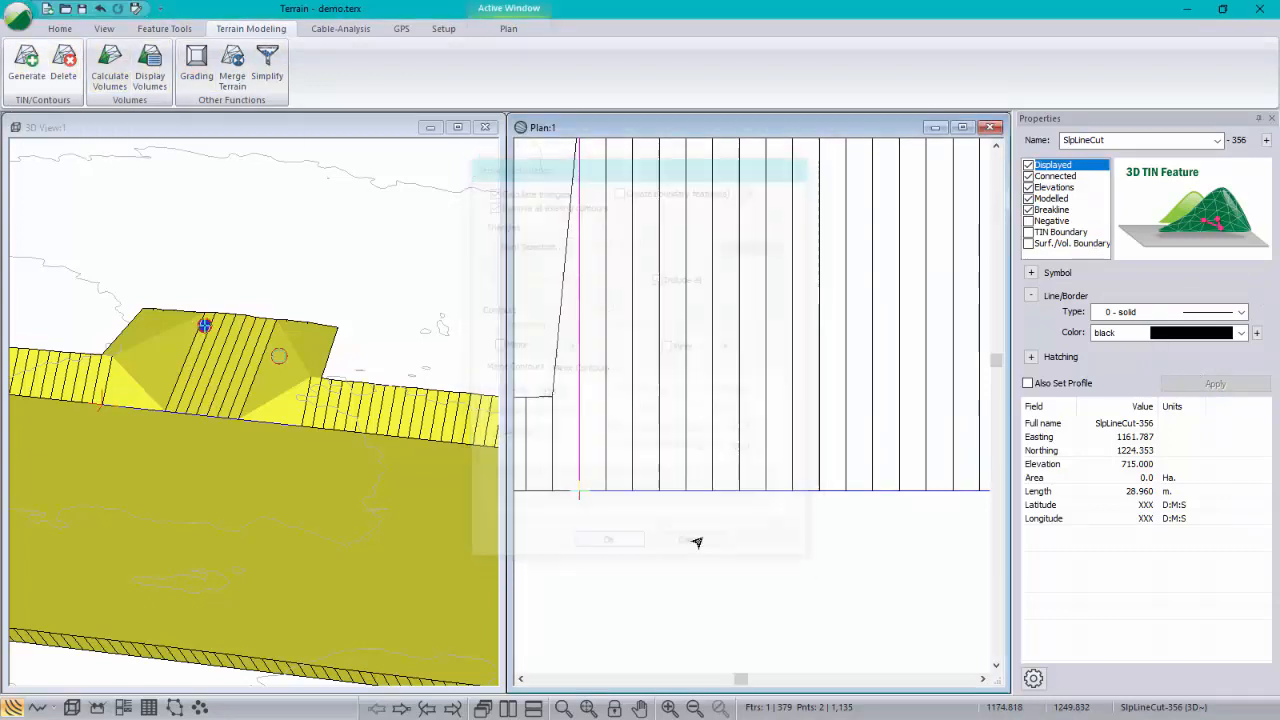
# - Delete the short slope line SlpLineCut-355 overlapping the breakline along the ramp's west edge, accepting the clearing of the terrain triangles
pyautogui.moveTo(759, 549)
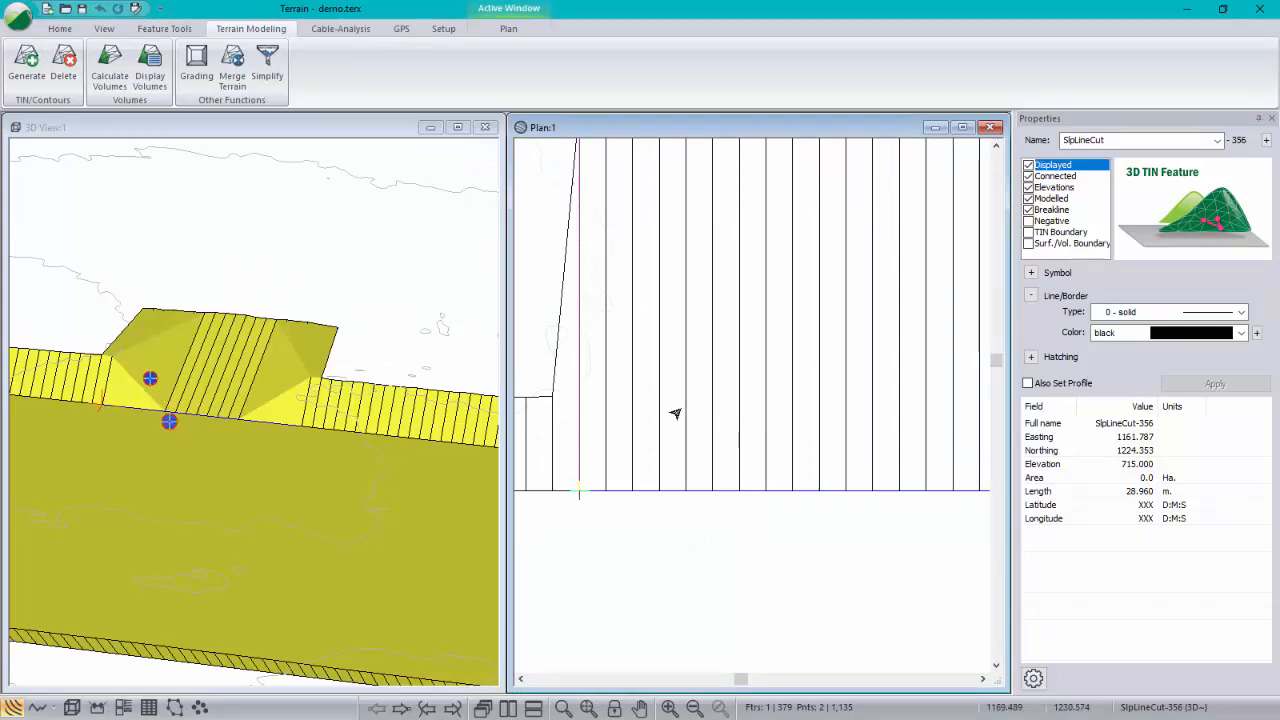
pyautogui.moveTo(675, 413)
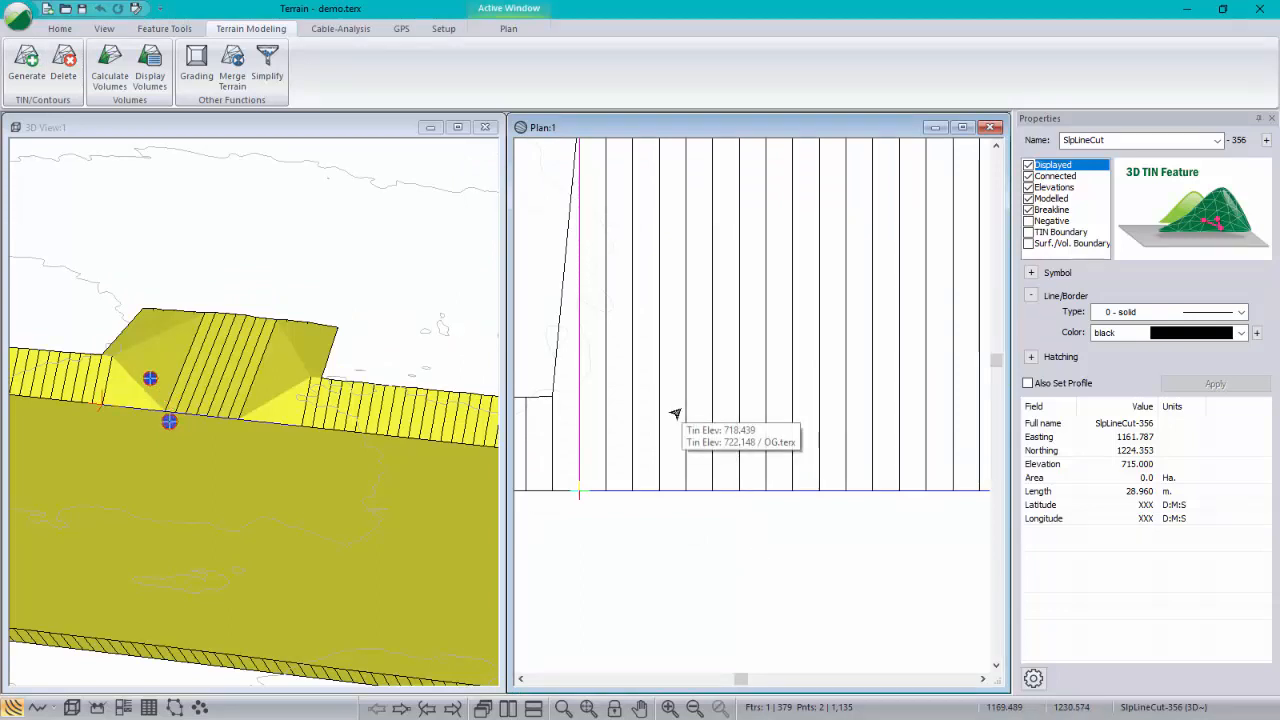
pyautogui.click(574, 442)
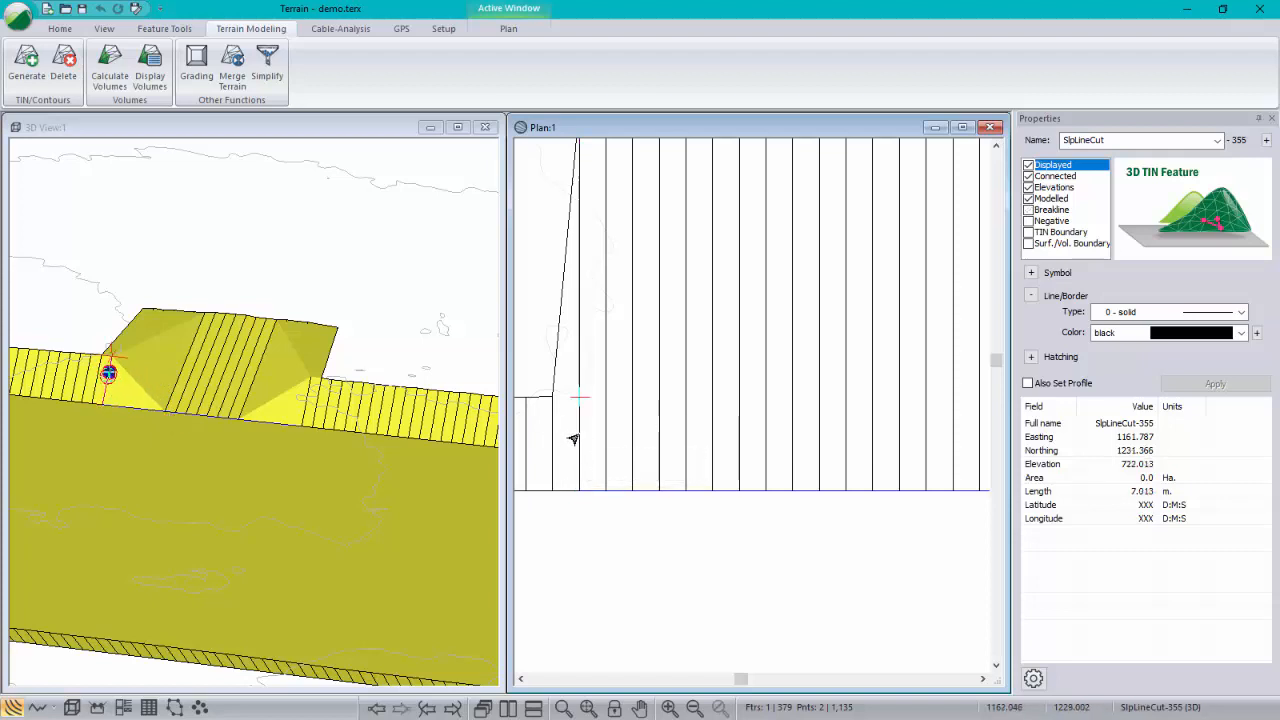
pyautogui.click(570, 443)
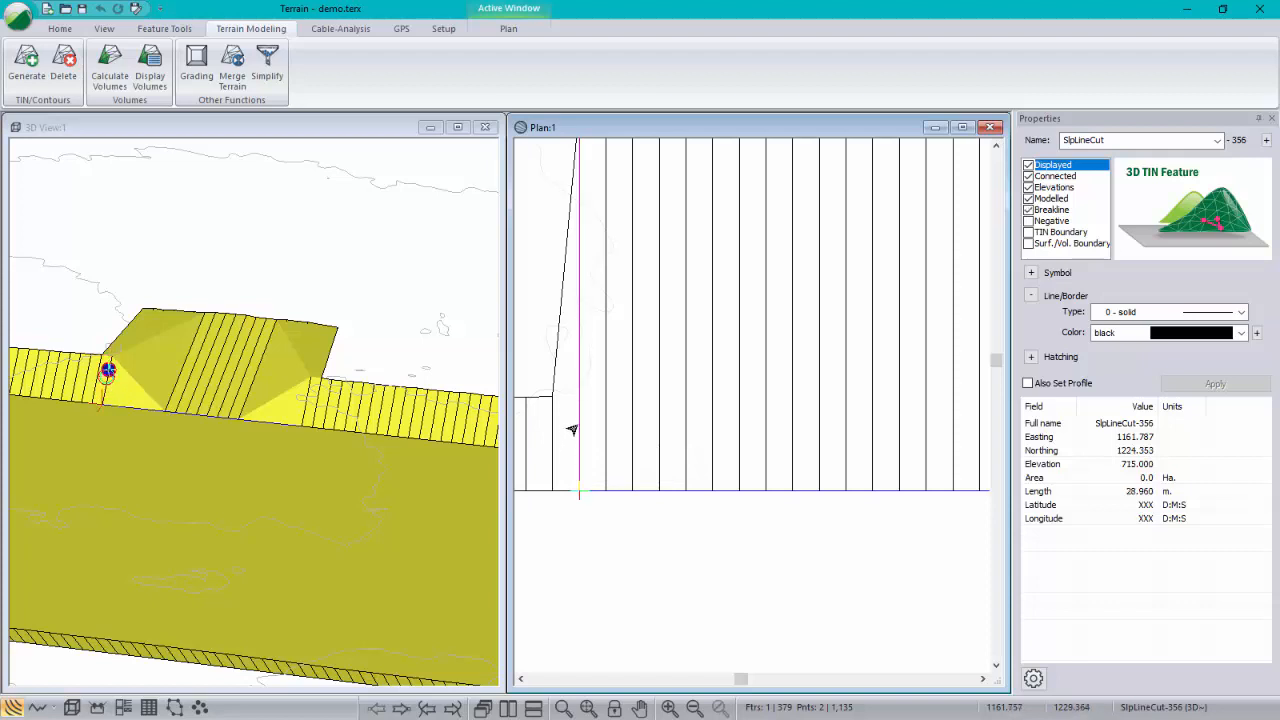
pyautogui.click(581, 430)
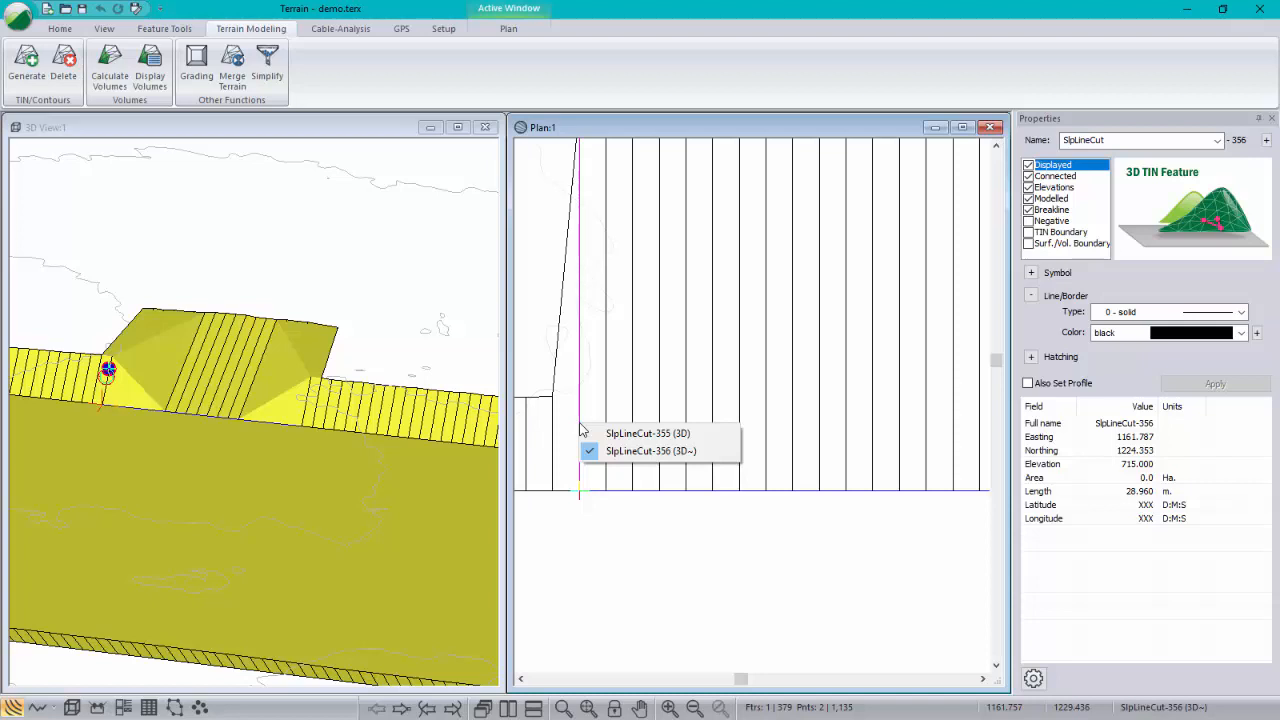
pyautogui.click(626, 435)
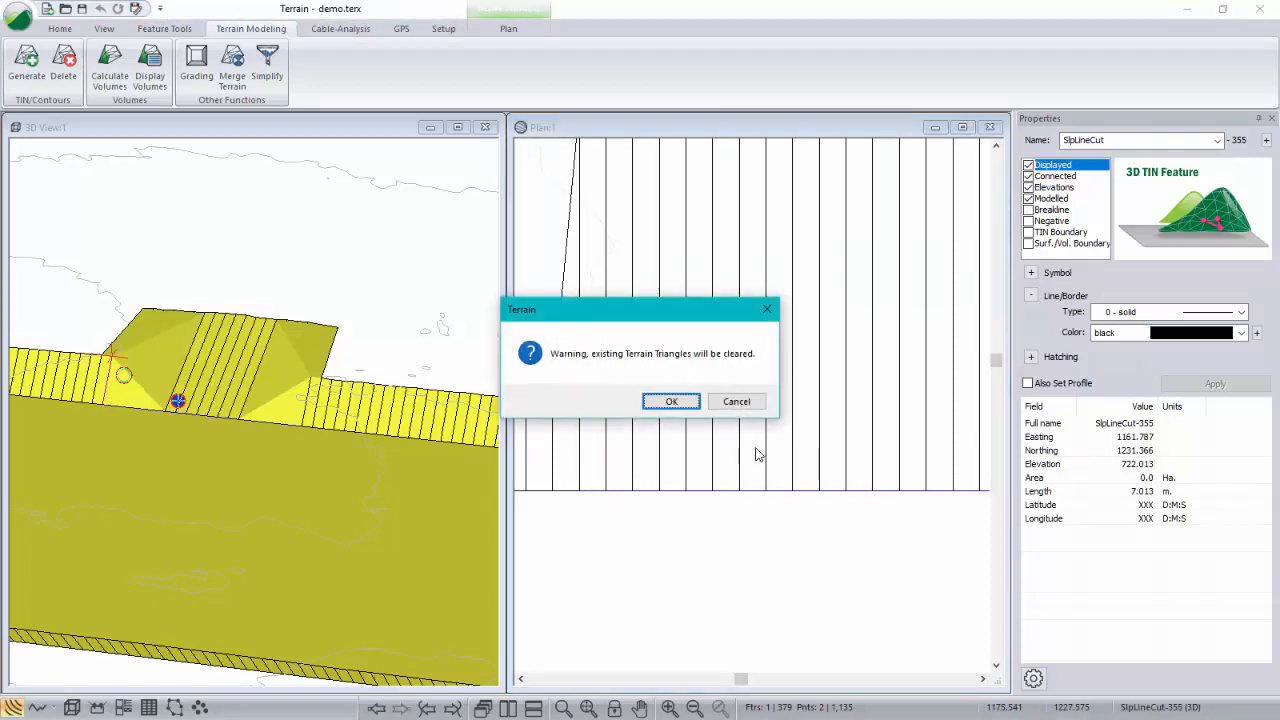
pyautogui.click(672, 401)
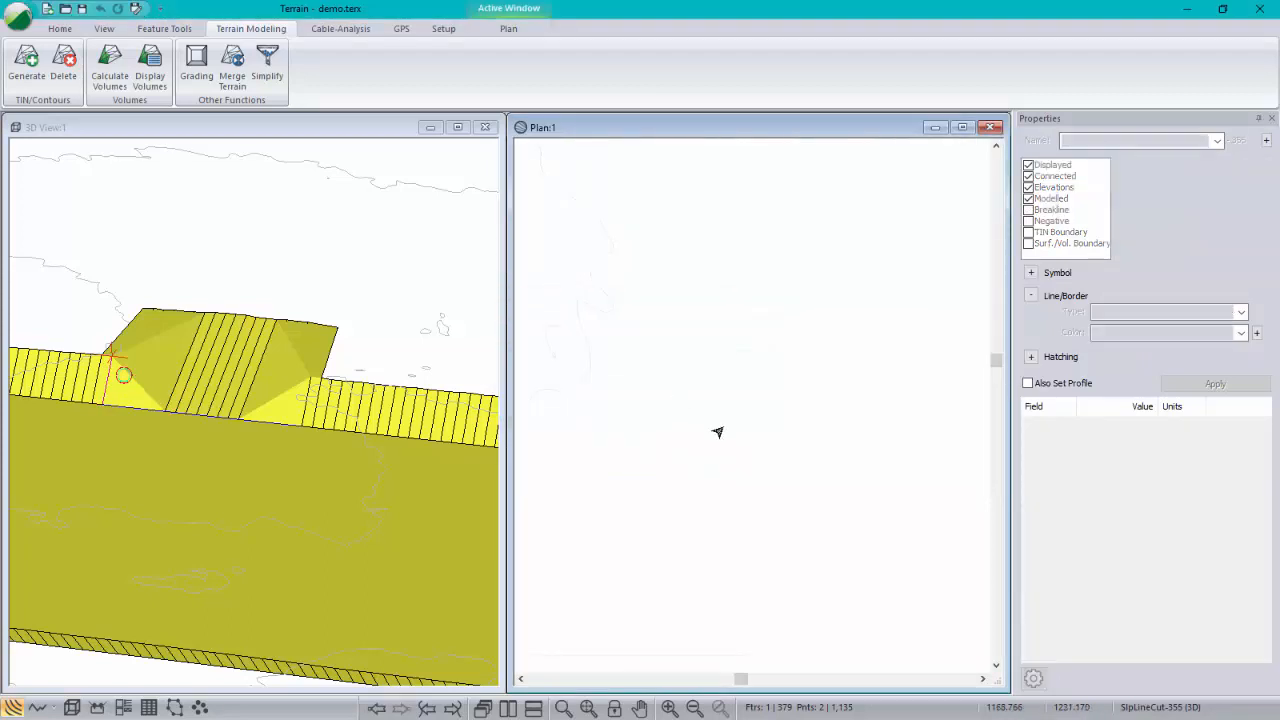
# - Delete the short slope line SlpLineCut-0 overlapping the long slope line along the ramp's east edge
pyautogui.moveTo(905, 409); pyautogui.dragTo(528, 450, button='middle')
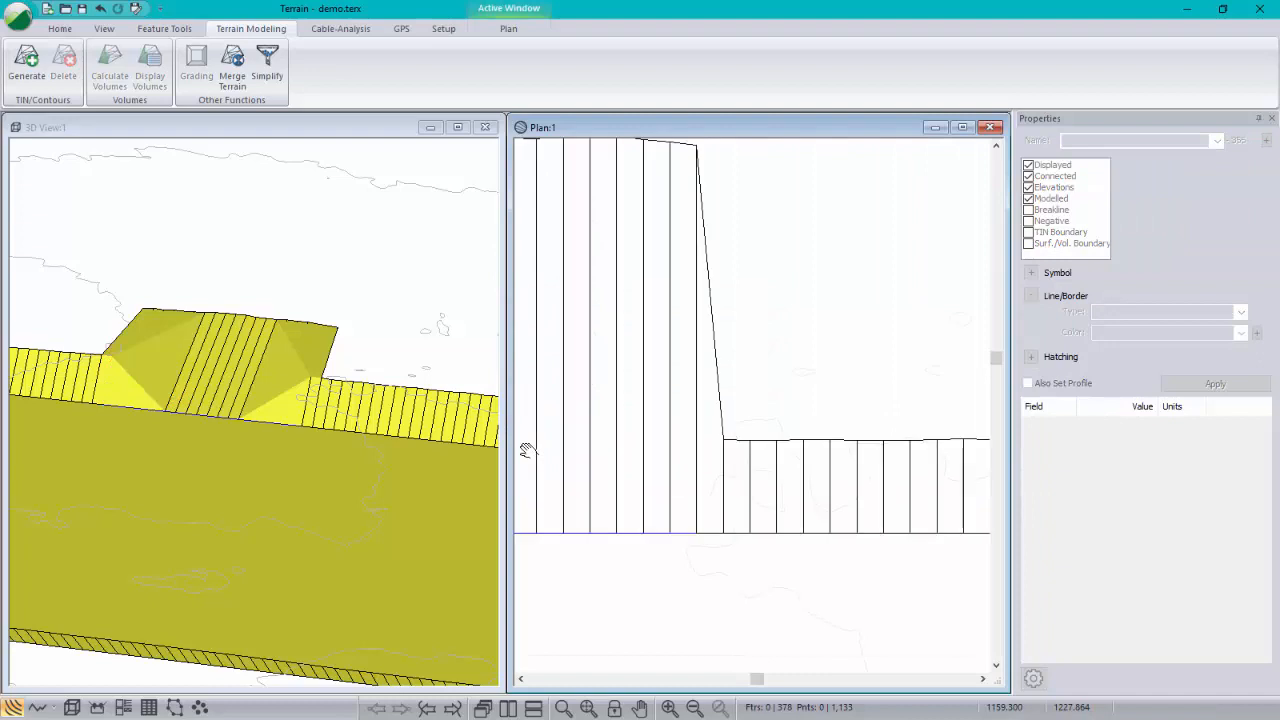
pyautogui.click(714, 473)
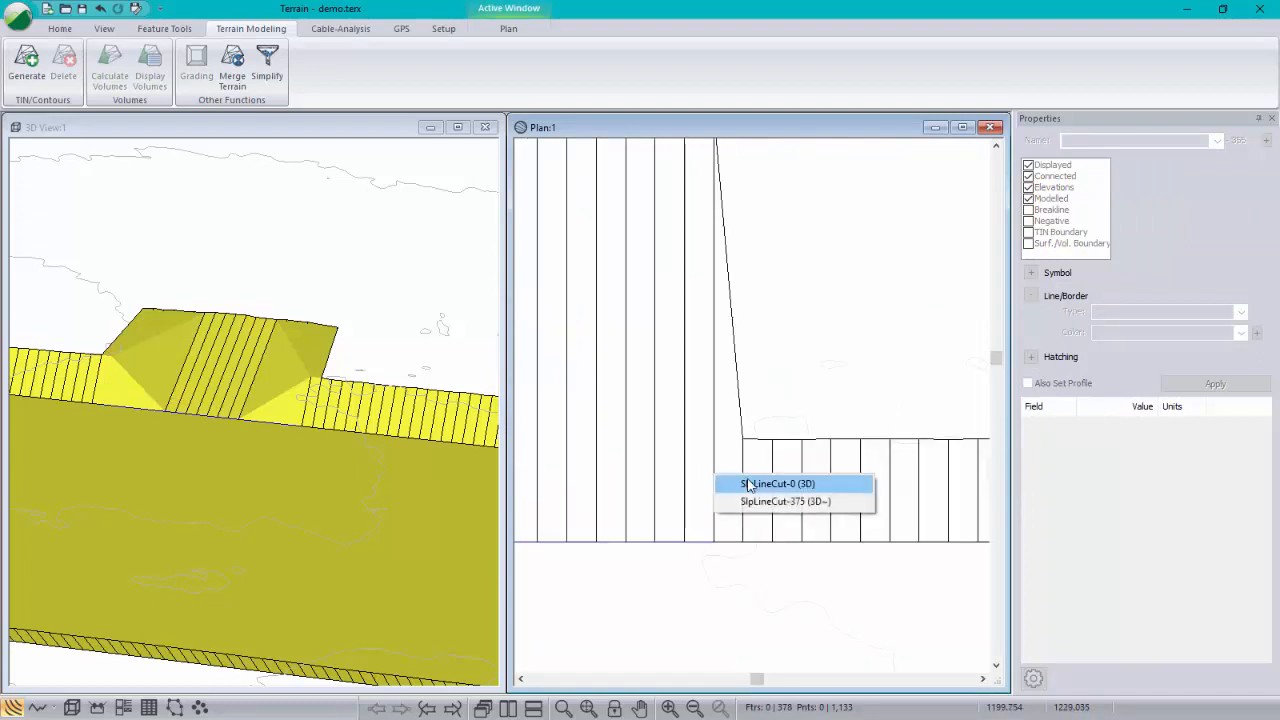
pyautogui.click(750, 484)
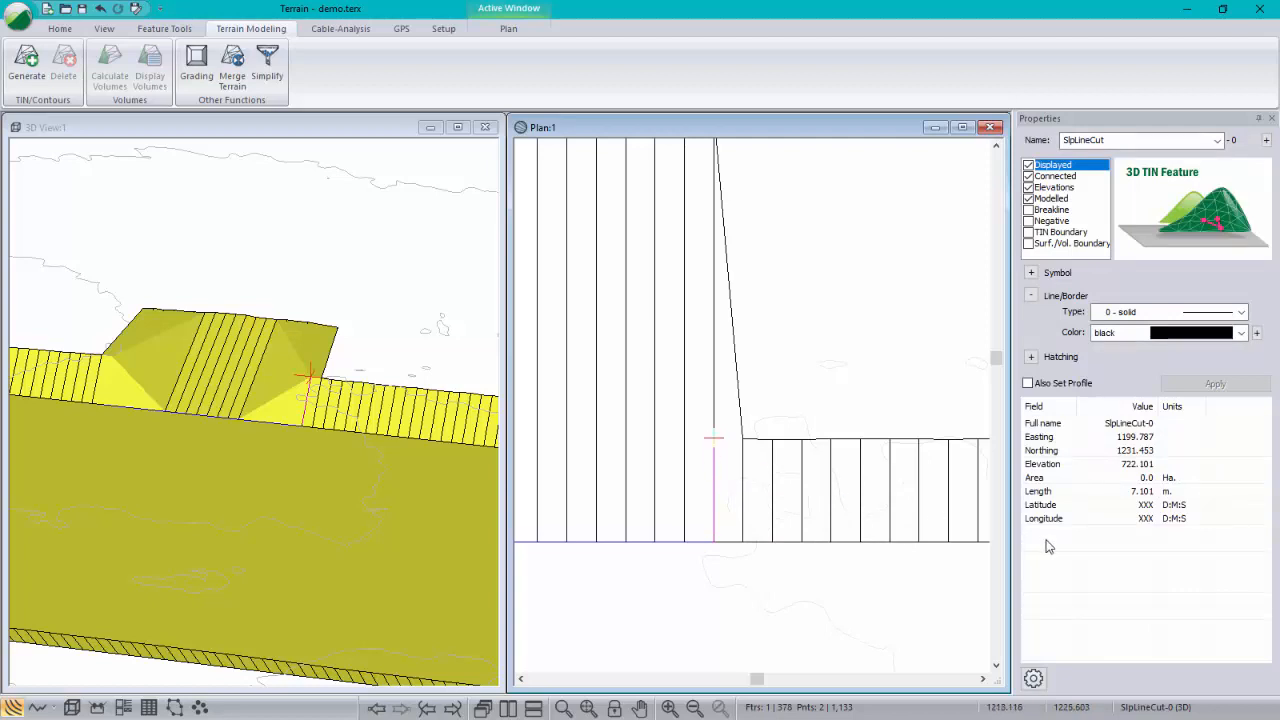
pyautogui.press('Escape')
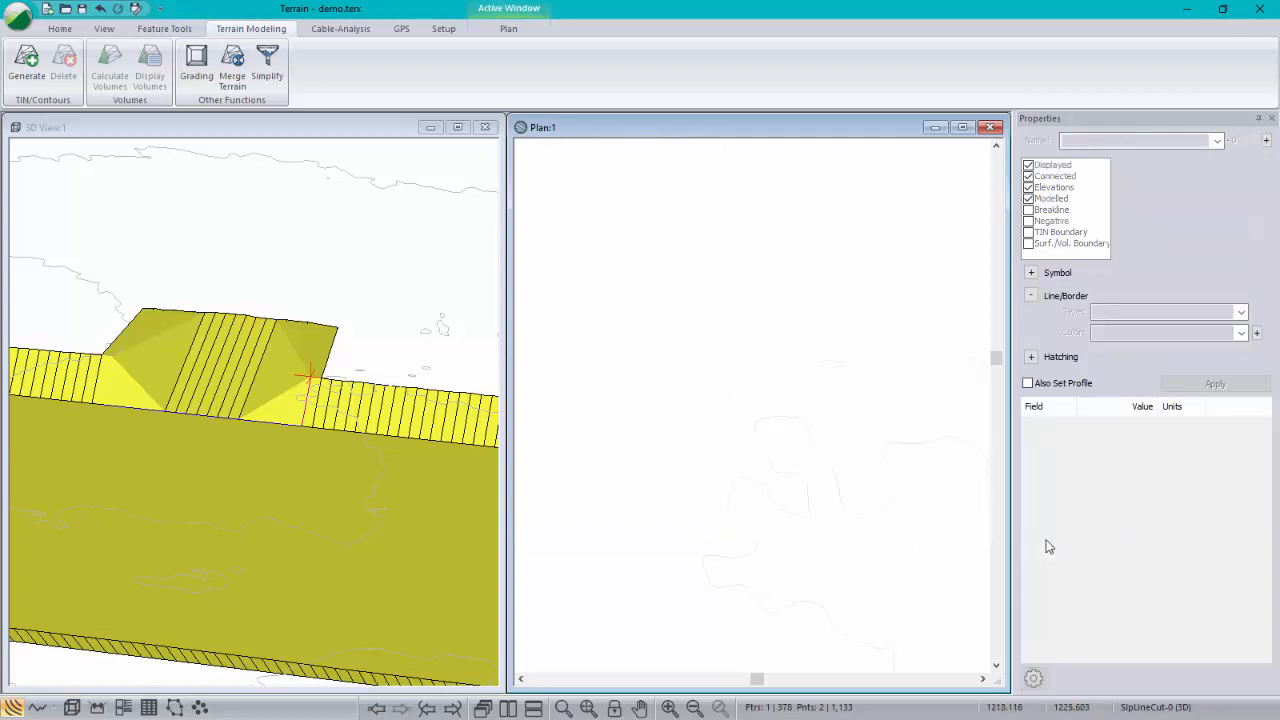
# - Regenerate the terrain triangles without contours and examine the ramp's east corner in 3D
pyautogui.click(19, 78)
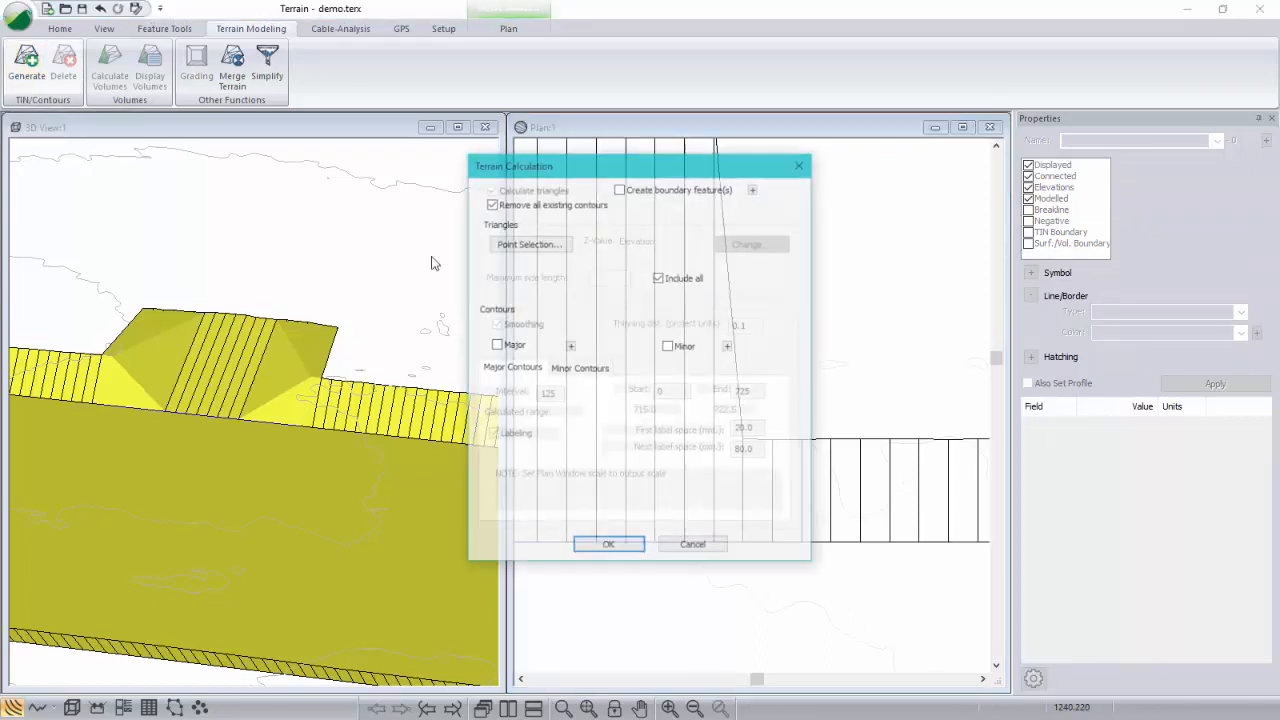
pyautogui.click(598, 543)
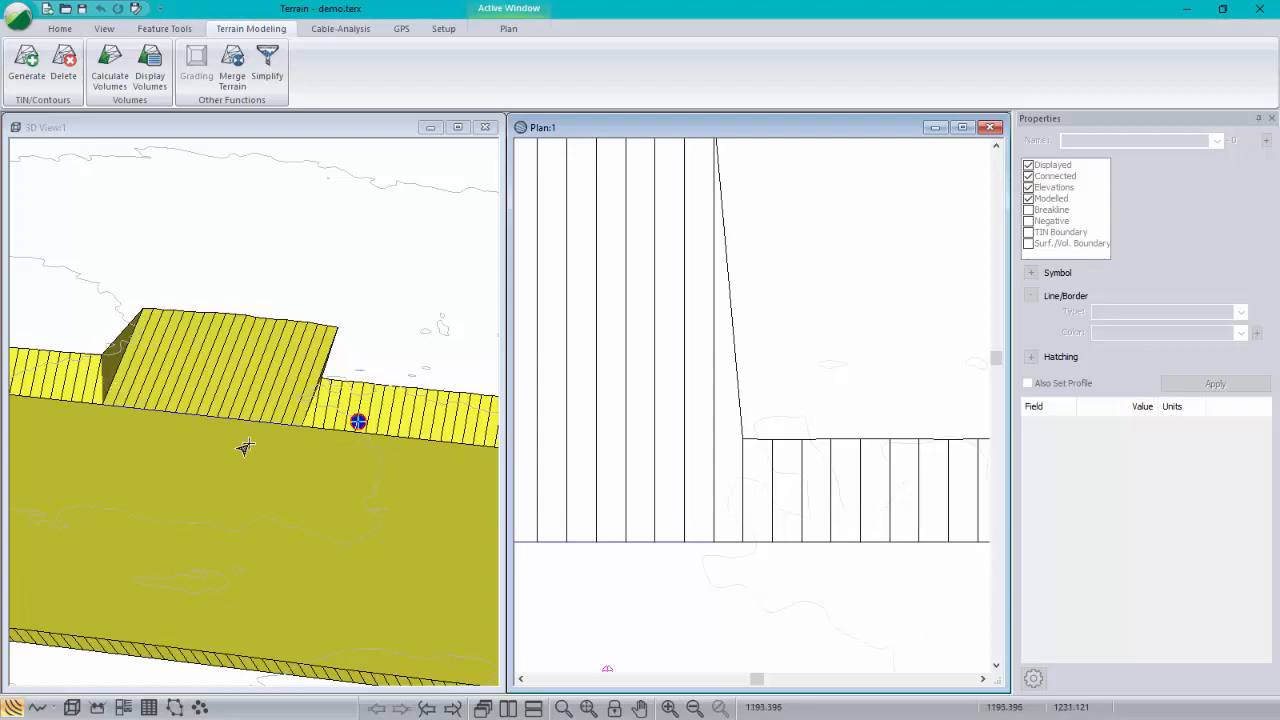
pyautogui.moveTo(244, 448); pyautogui.dragTo(273, 511)
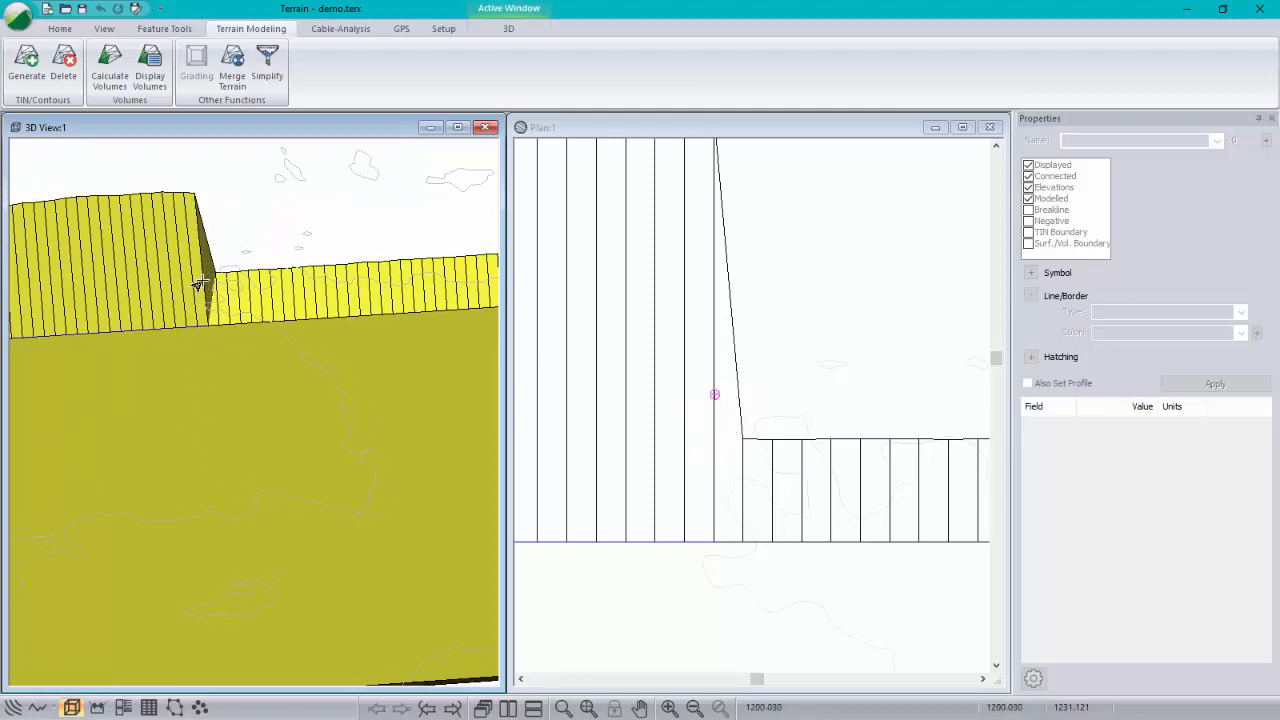
pyautogui.moveTo(334, 466)
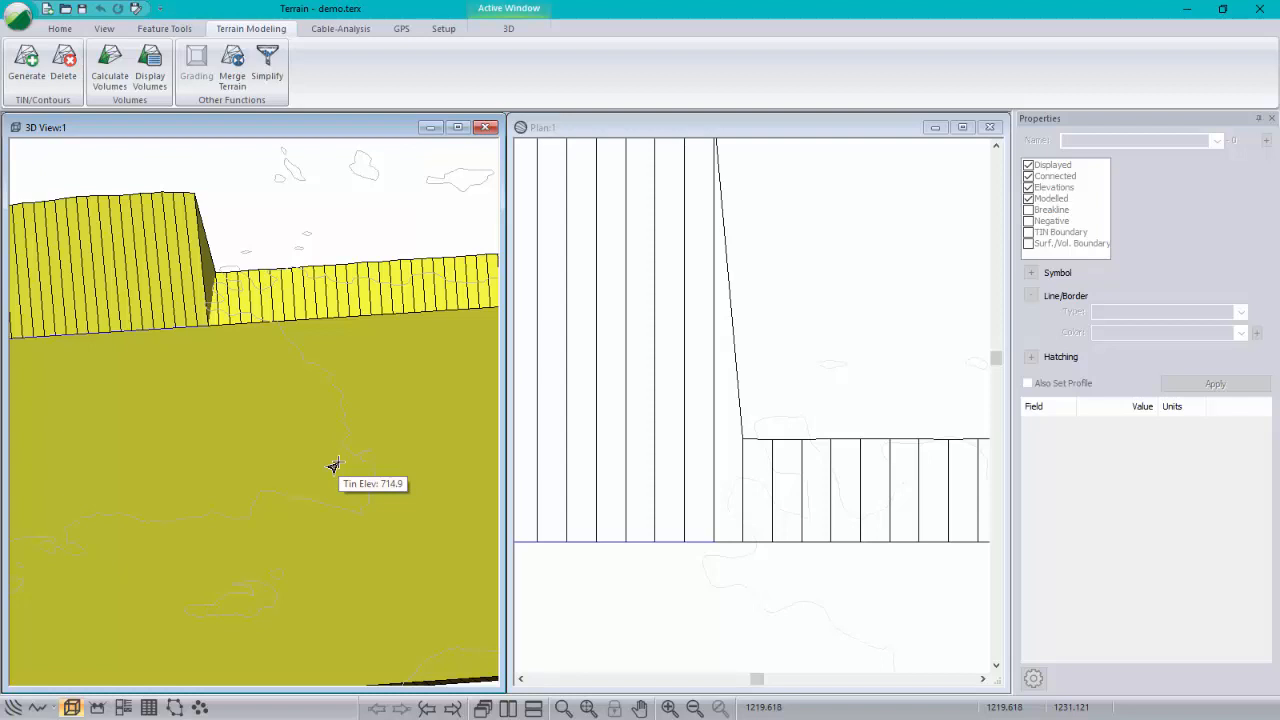
# - Delete the two pit slope lines immediately east of the ramp, starting with SlpLineCut-1, accepting the clearing of the terrain triangles
pyautogui.click(733, 490)
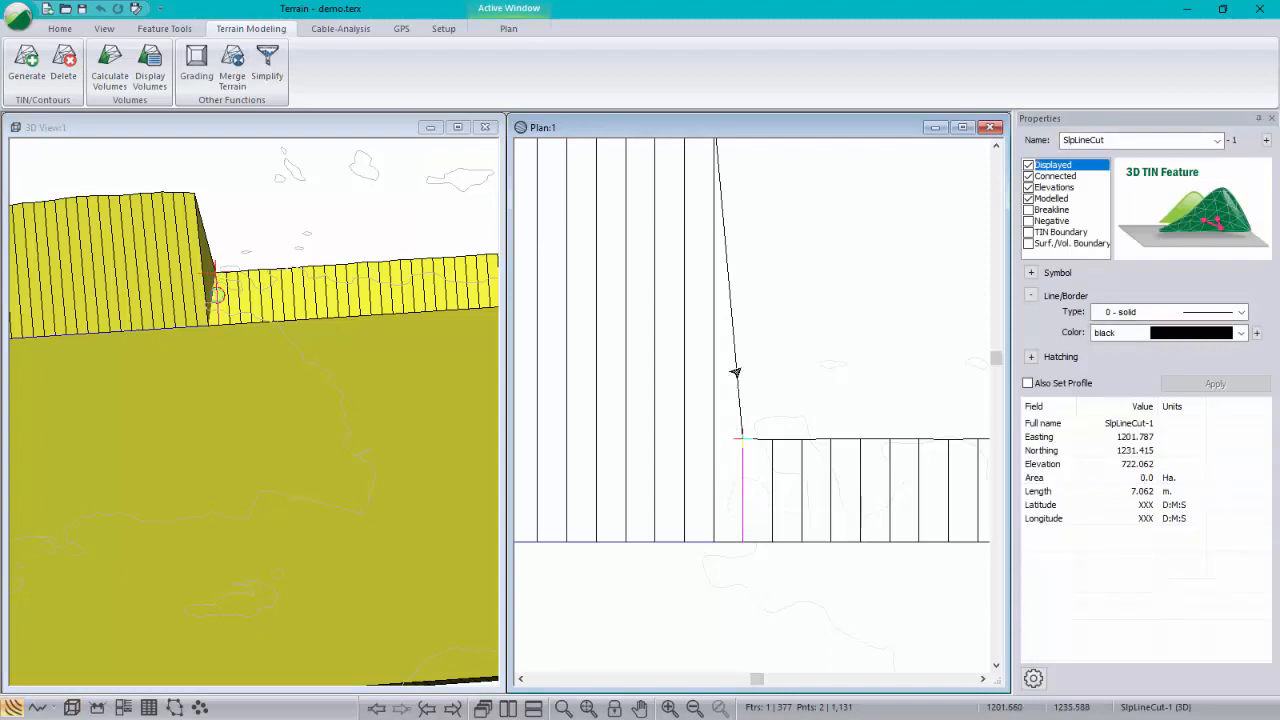
pyautogui.moveTo(736, 248)
pyautogui.moveTo(689, 493)
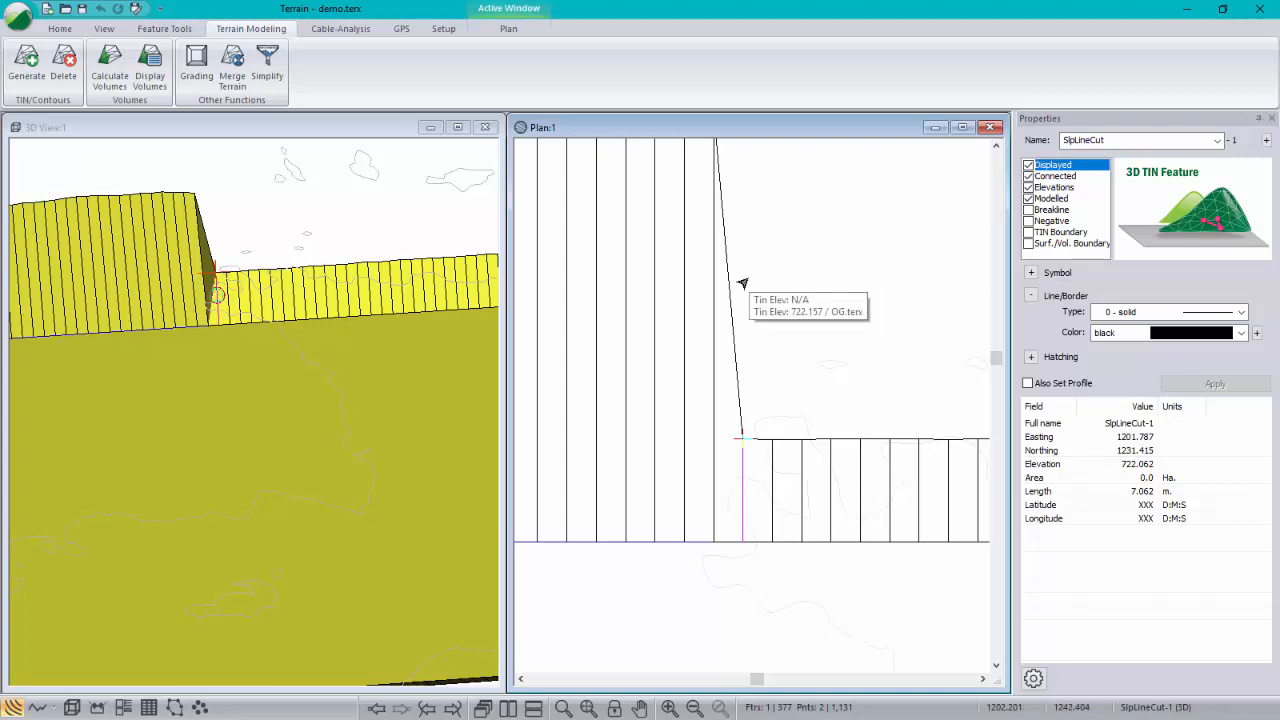
pyautogui.moveTo(719, 477)
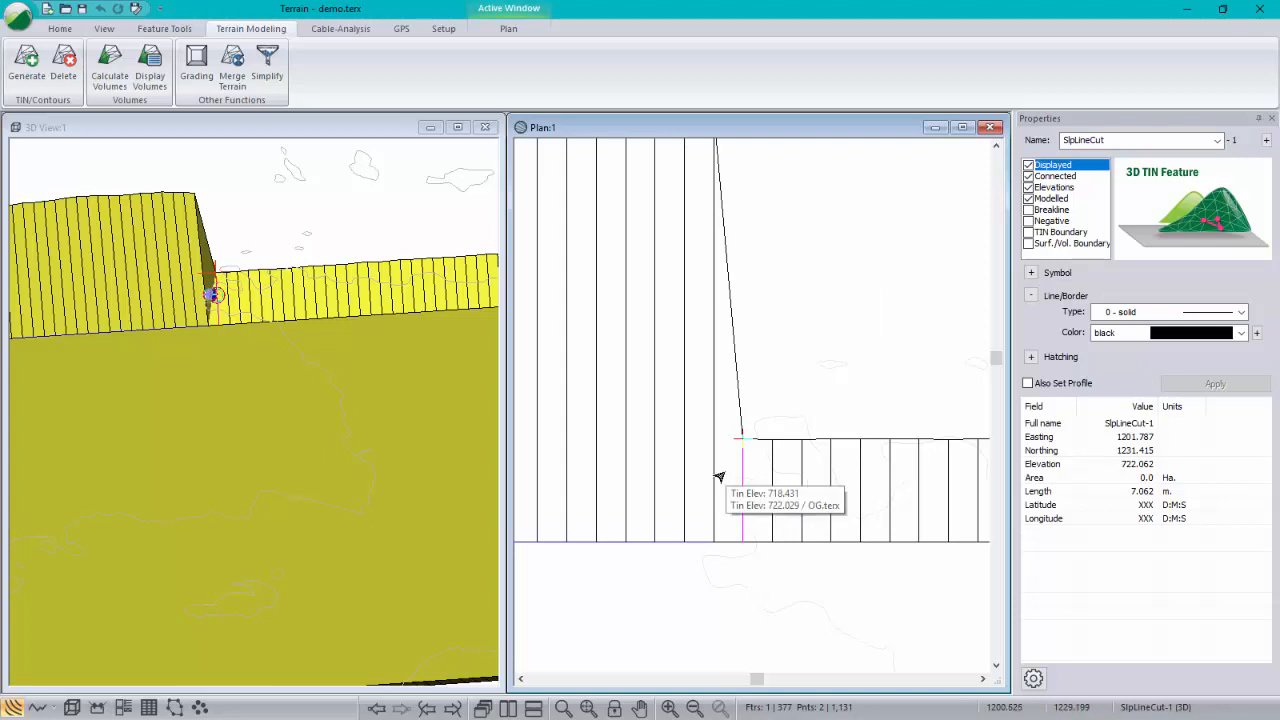
pyautogui.press('Delete')
pyautogui.click(669, 408)
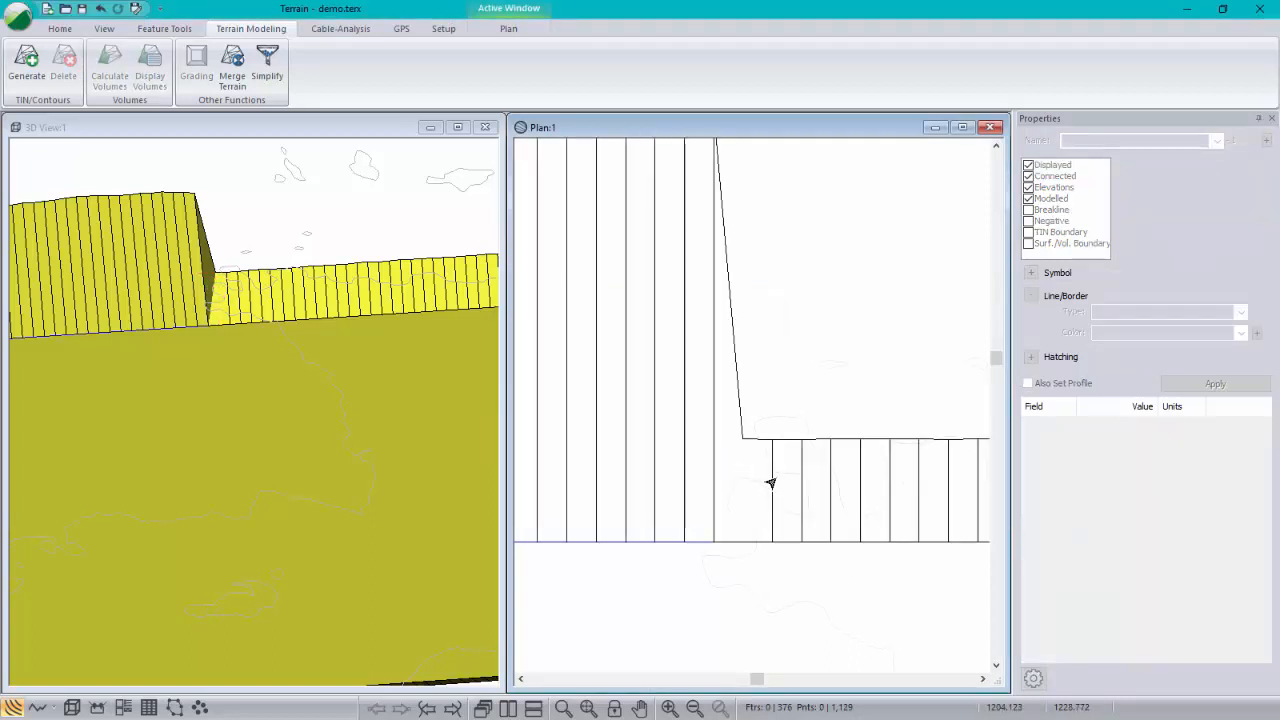
pyautogui.click(770, 484)
pyautogui.press('Delete')
# - Remove the two SS outline vertices nearest the ramp's lower east corner to flare that side outward
pyautogui.click(749, 443)
pyautogui.rightClick(851, 349)
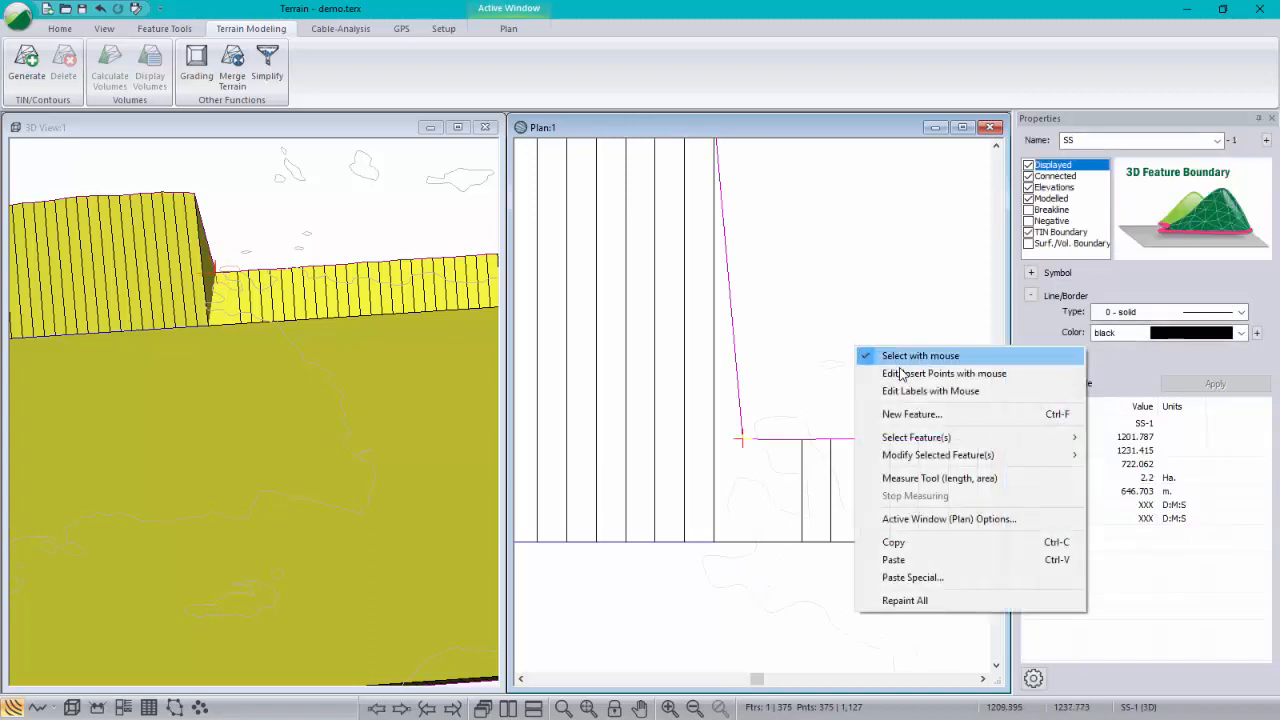
pyautogui.click(890, 373)
pyautogui.moveTo(740, 438)
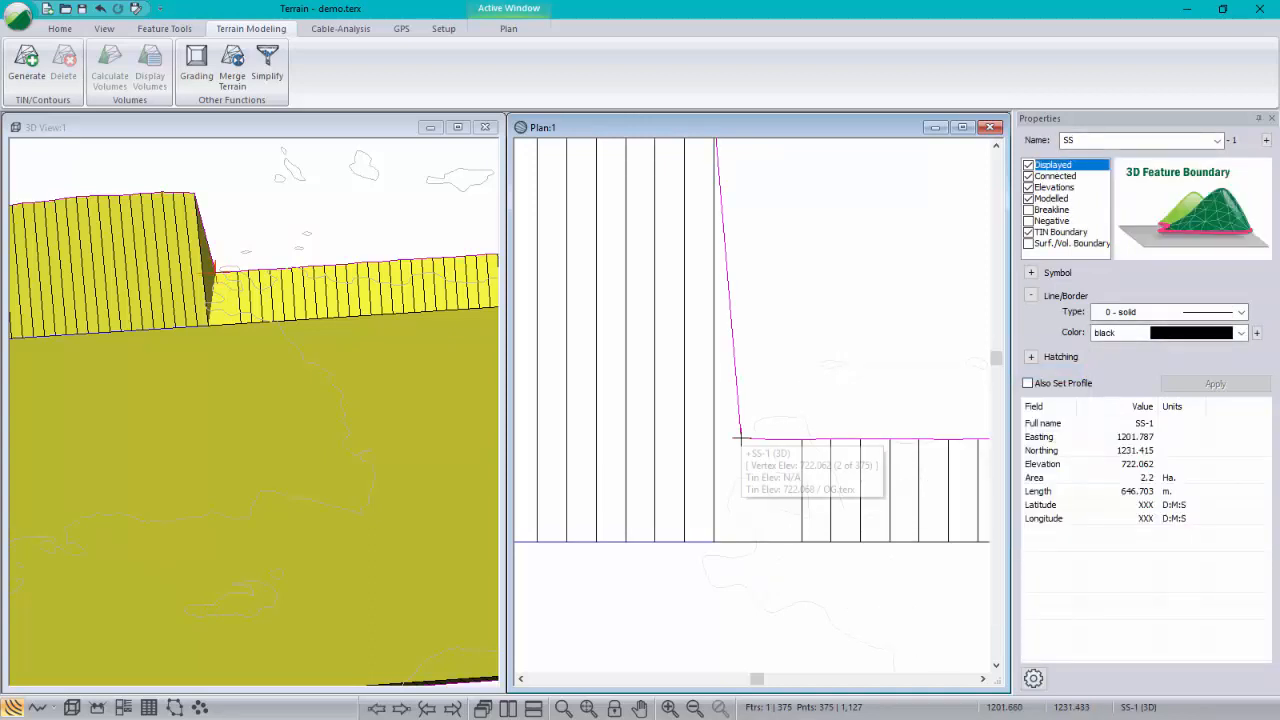
pyautogui.press('Delete')
pyautogui.click(772, 438)
pyautogui.press('Delete')
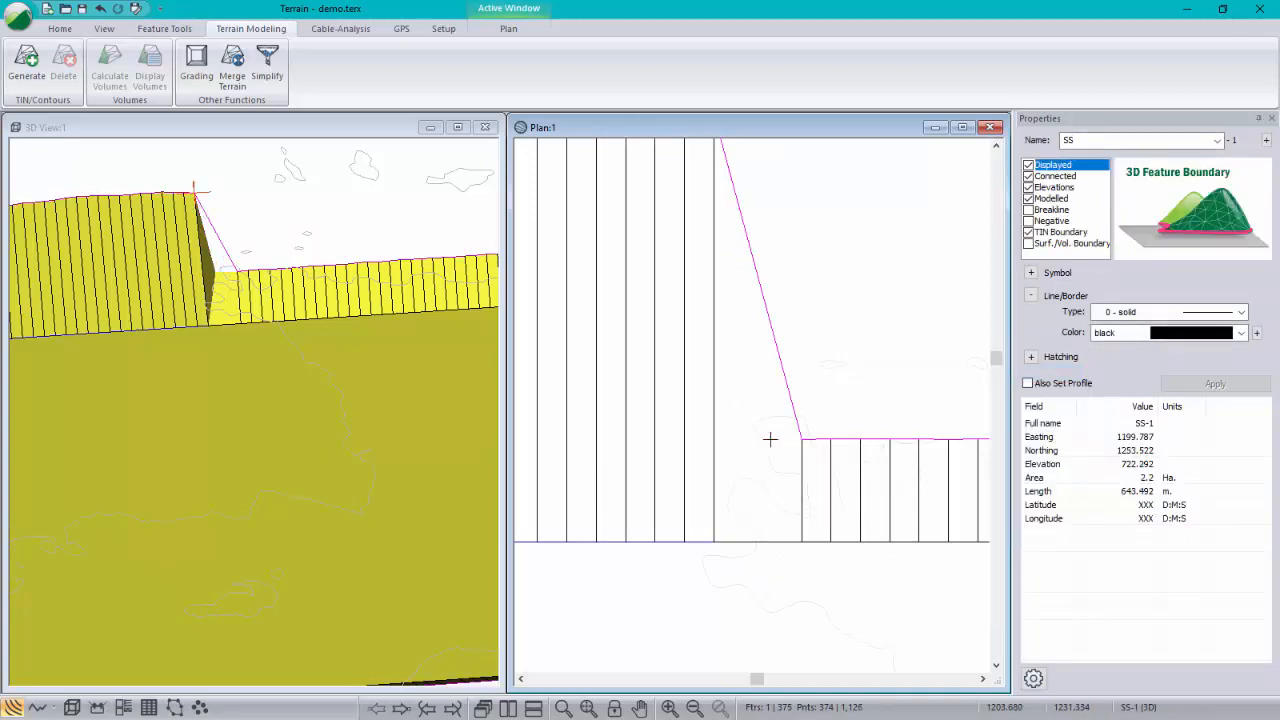
# - Delete the two pit slope lines immediately west of the ramp, including SlpLineCut-353
pyautogui.scroll(-1, 760, 425)
pyautogui.scroll(-1, 757, 425)
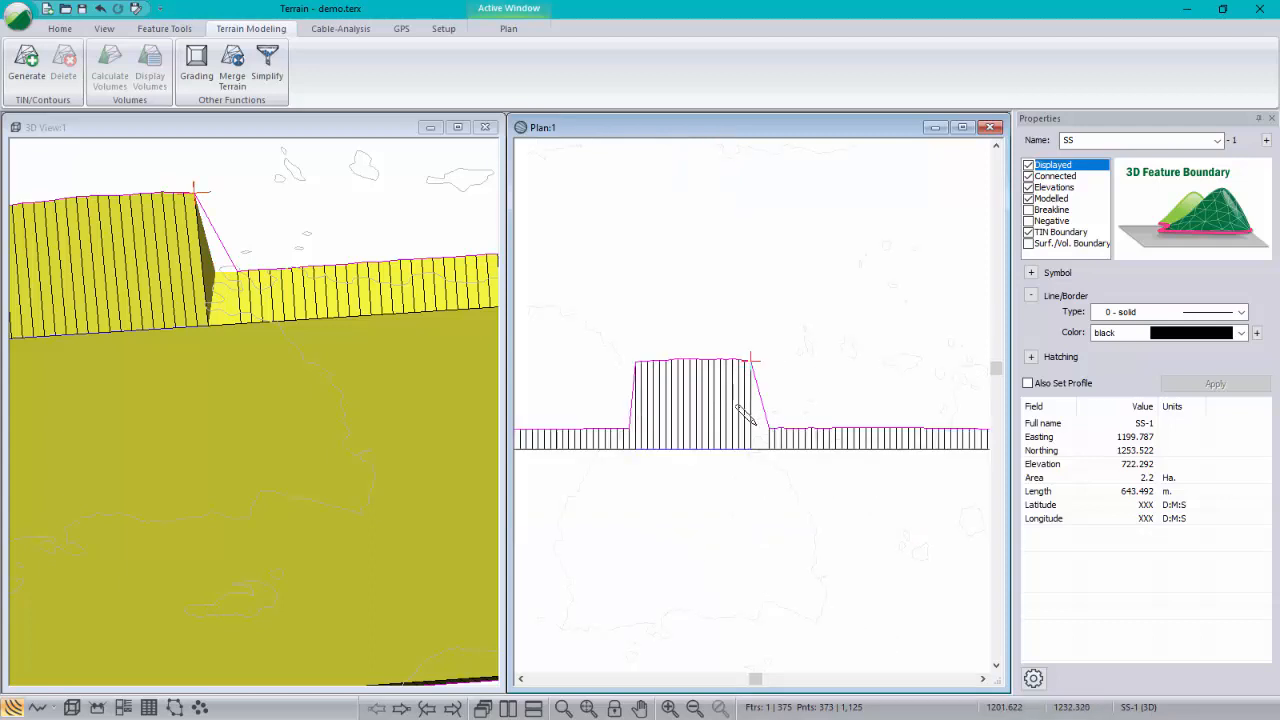
pyautogui.scroll(1, 616, 424)
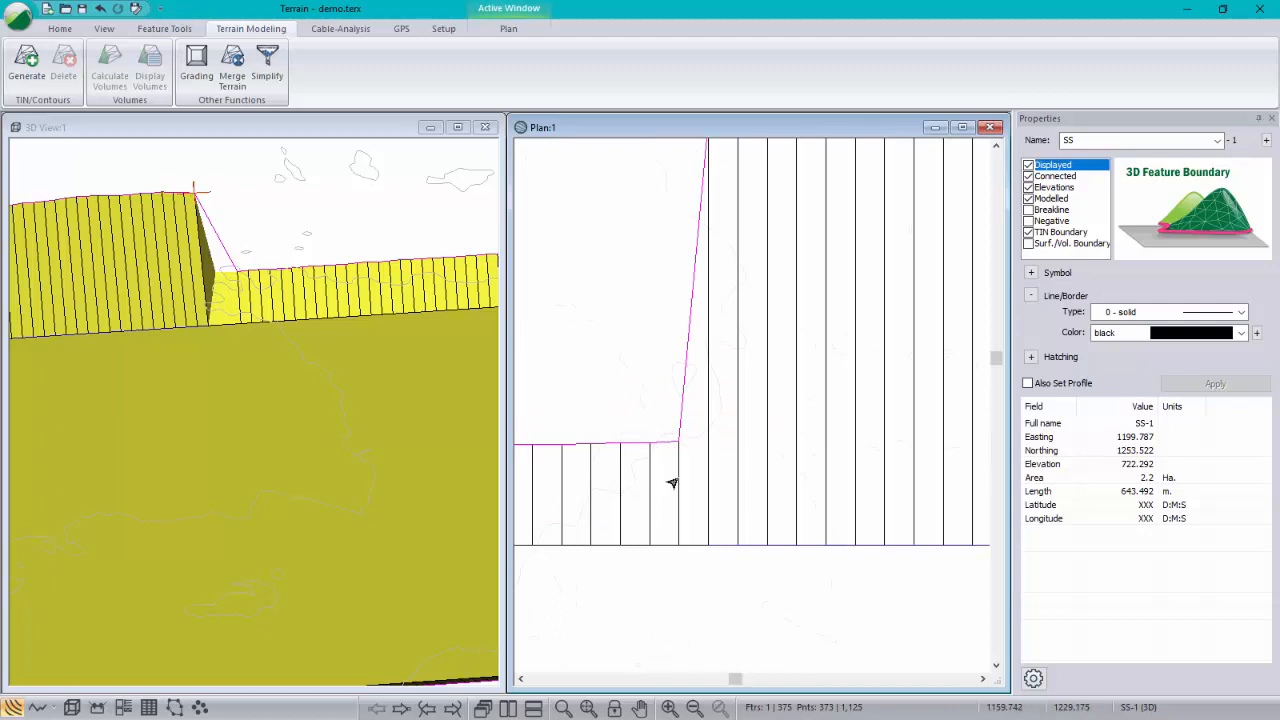
pyautogui.click(674, 483)
pyautogui.keyDown('ctrl'); pyautogui.click(645, 491); pyautogui.keyUp('ctrl')
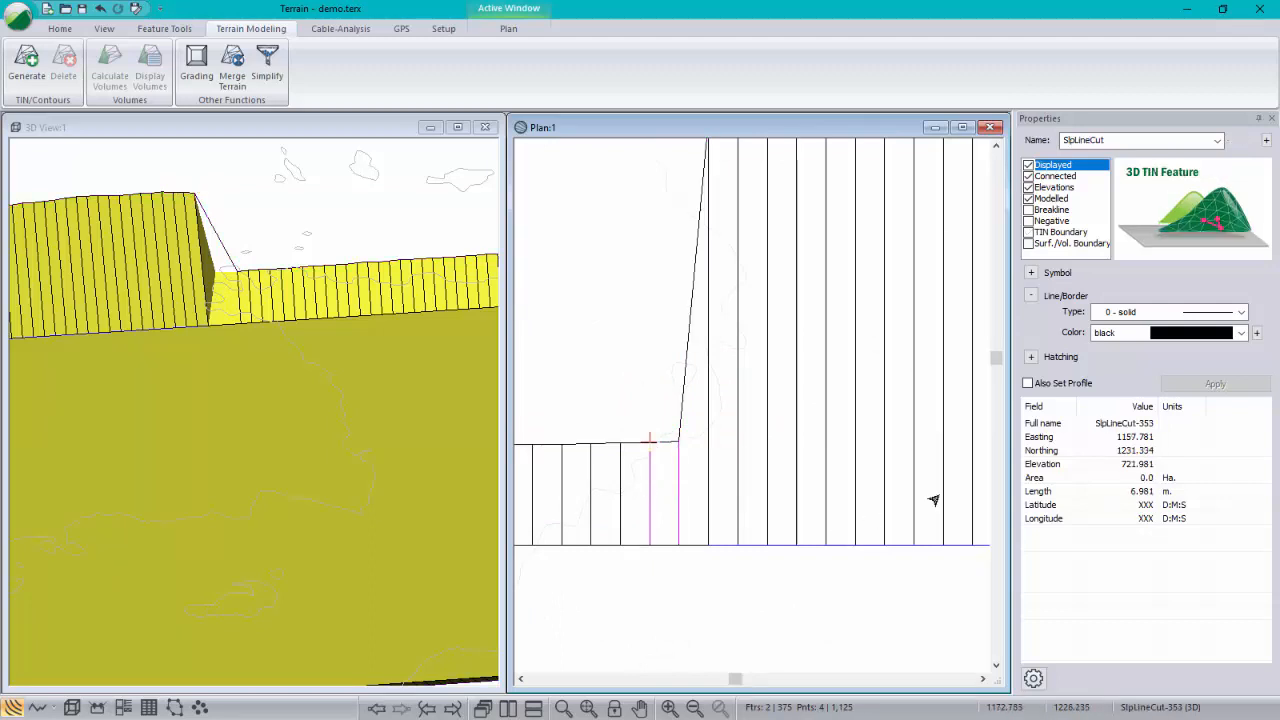
pyautogui.press('Delete')
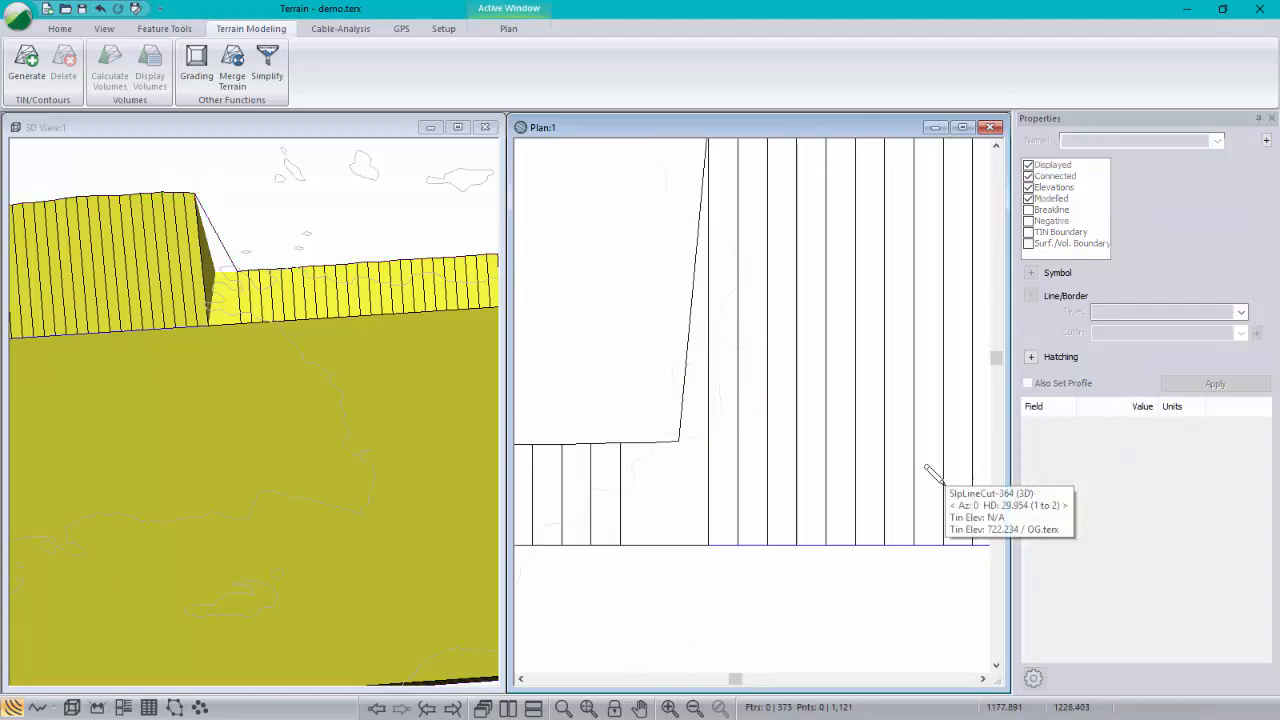
# - Remove the two SS outline vertices nearest the ramp's lower west corner to flare that side outward
pyautogui.click(671, 443)
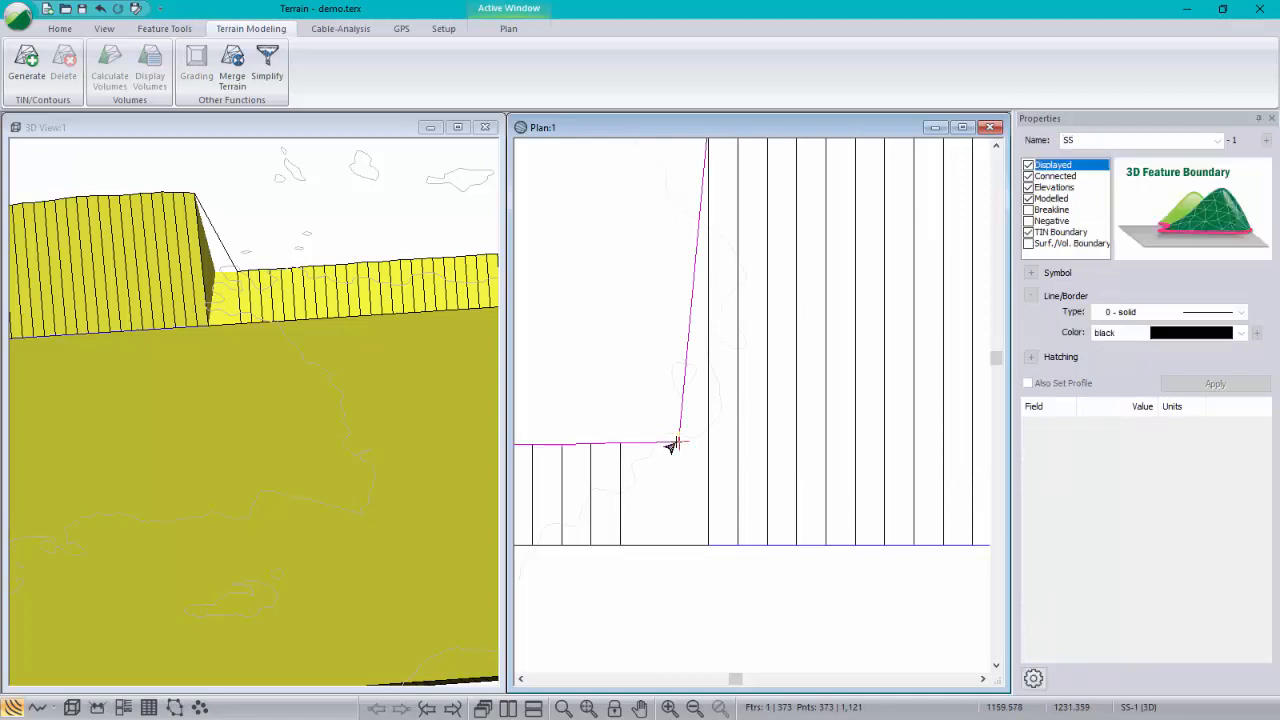
pyautogui.rightClick(692, 430)
pyautogui.click(760, 454)
pyautogui.moveTo(679, 443); pyautogui.dragTo(670, 492)
pyautogui.press('Delete')
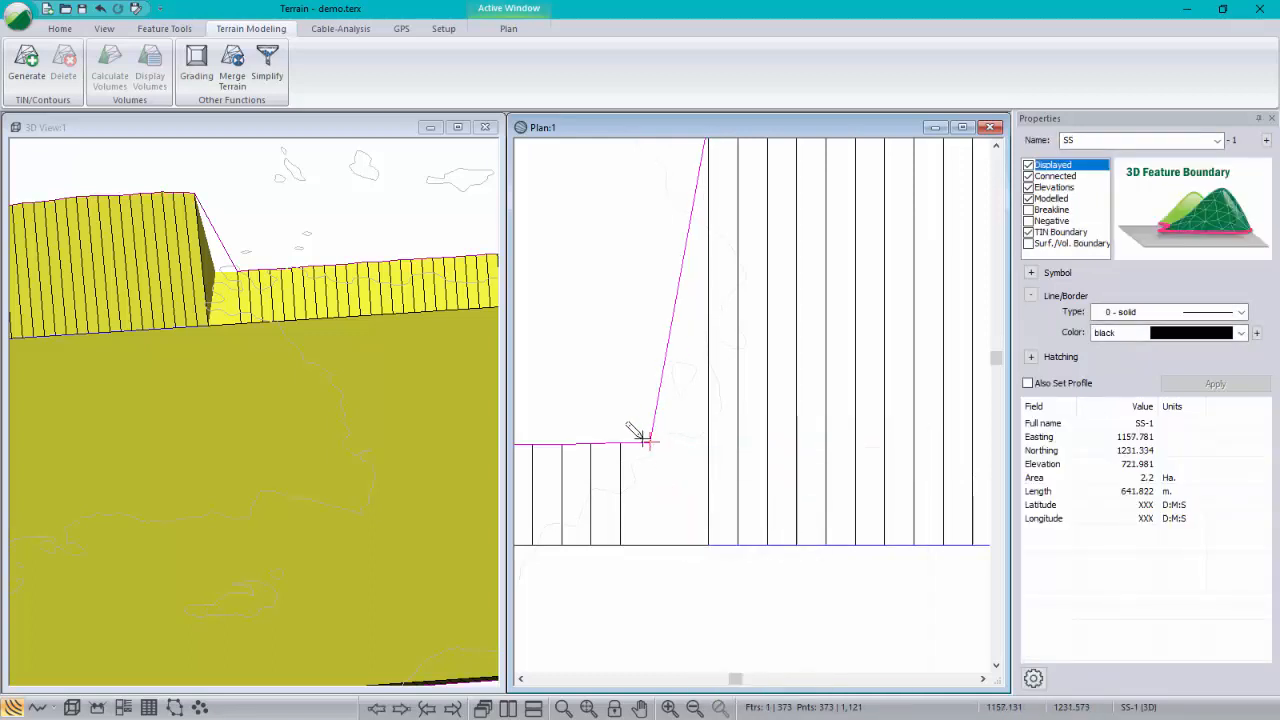
pyautogui.moveTo(650, 444); pyautogui.dragTo(682, 466)
pyautogui.press('Delete')
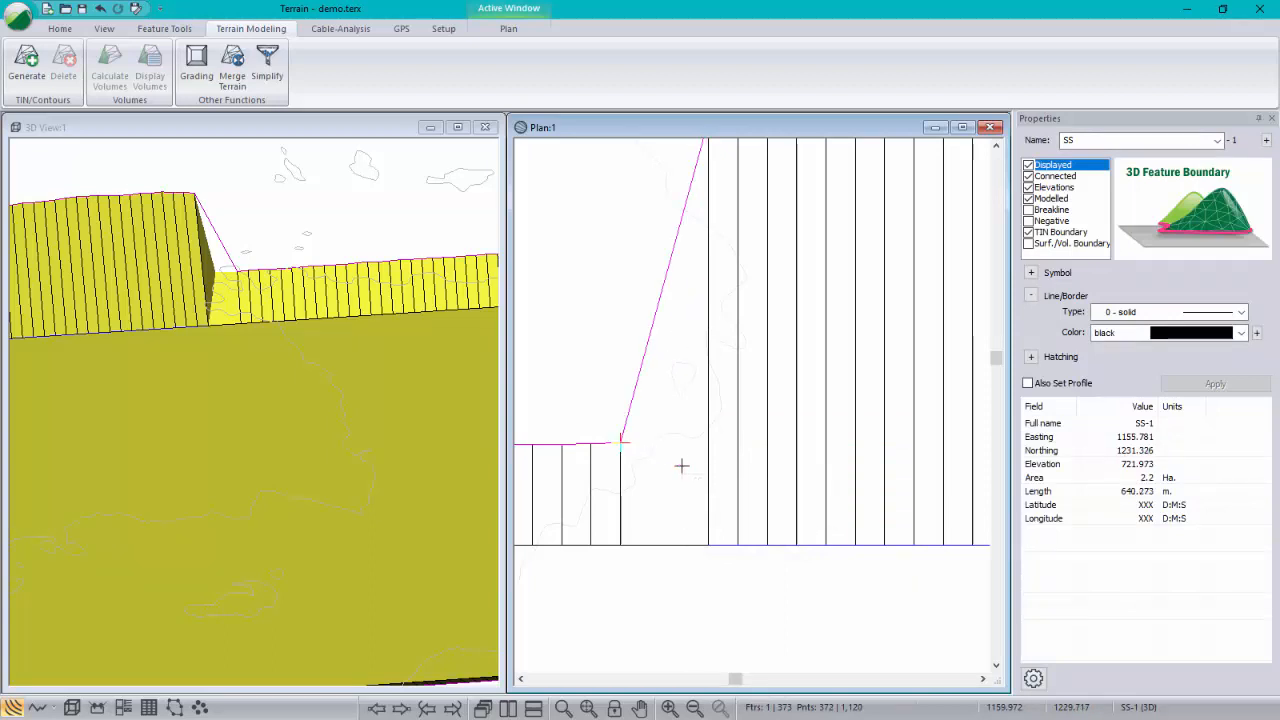
# - Regenerate the terrain triangles with the widened SS boundary and view both sides of the ramp in 3D
pyautogui.scroll(-2, 690, 431)
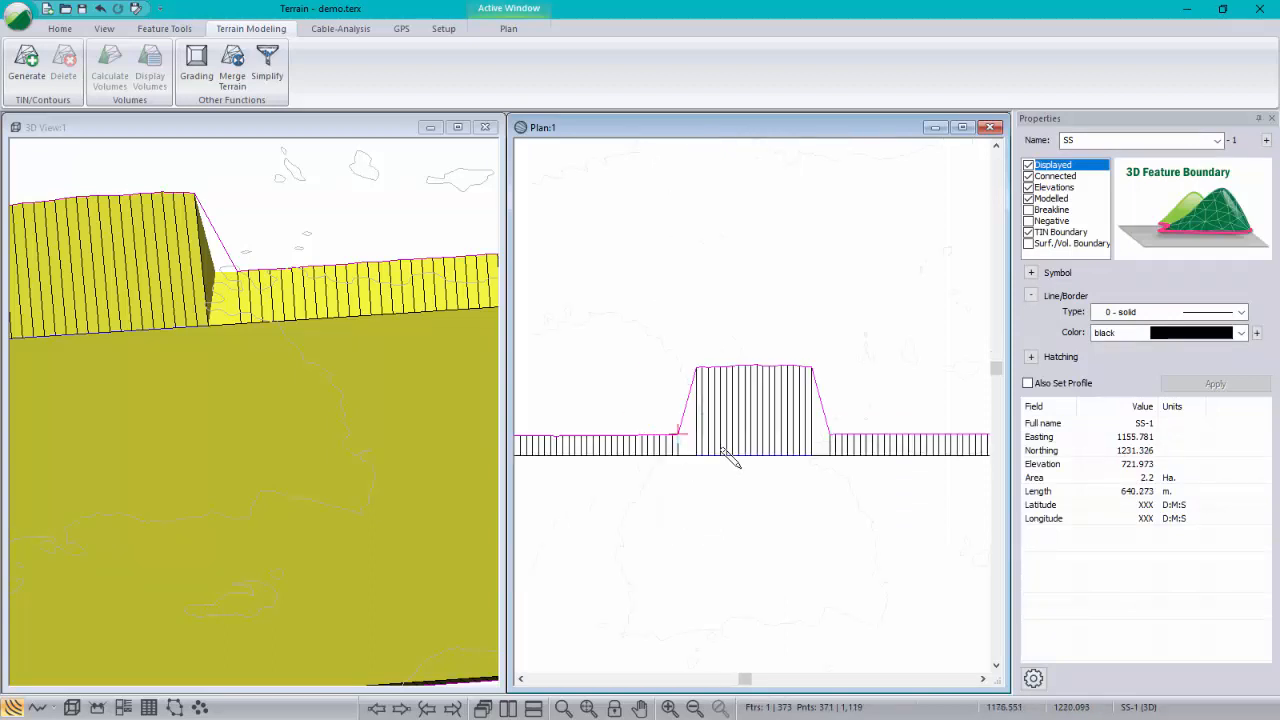
pyautogui.click(27, 62)
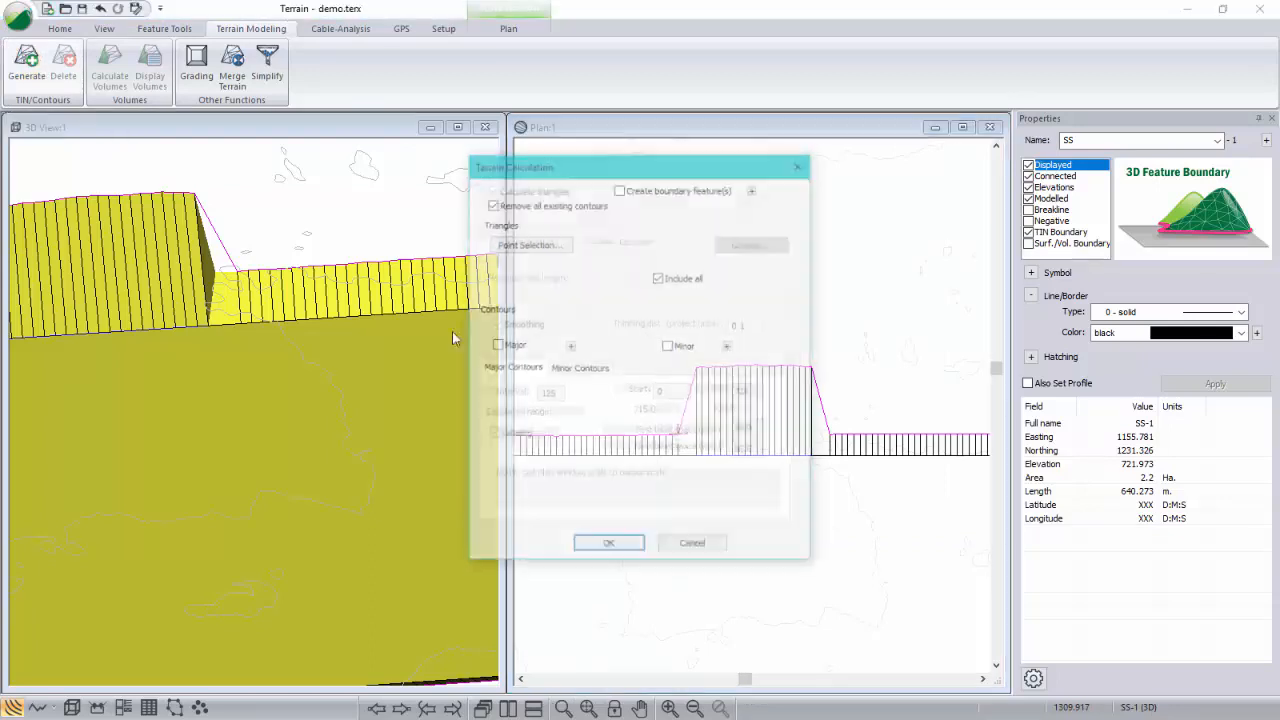
pyautogui.click(606, 543)
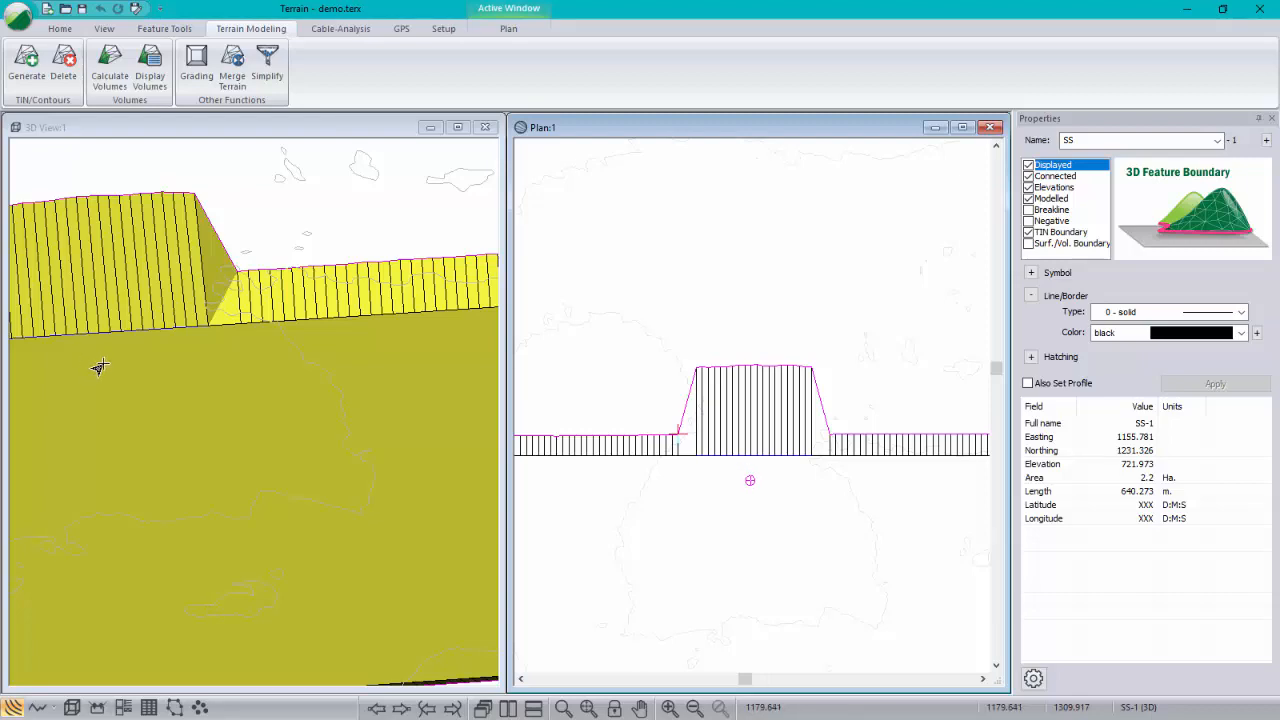
pyautogui.scroll(-5, 166, 300)
pyautogui.moveTo(358, 376); pyautogui.dragTo(317, 383, button='middle')
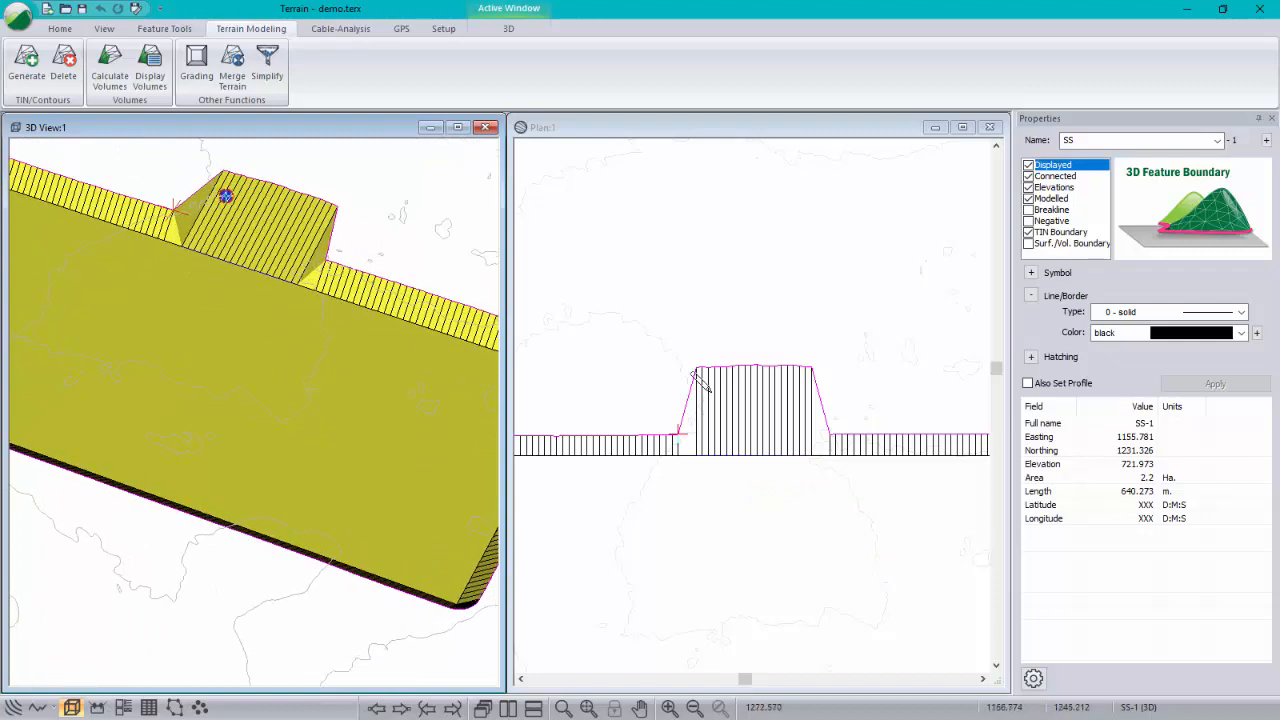